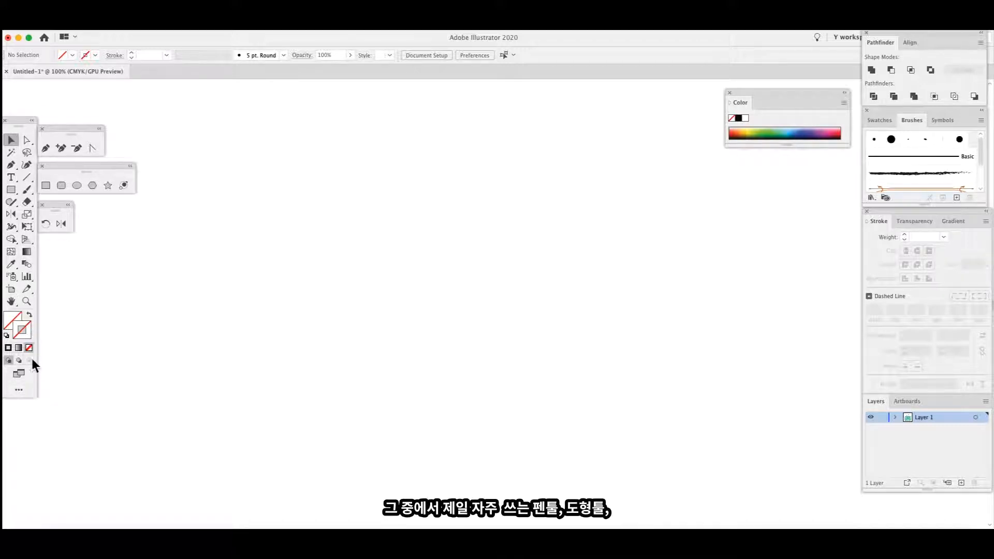
Arrange the floating pen, shape and rotate/reflect tool groups neatly beside the main toolbar.
drag(71, 129, 71, 122)
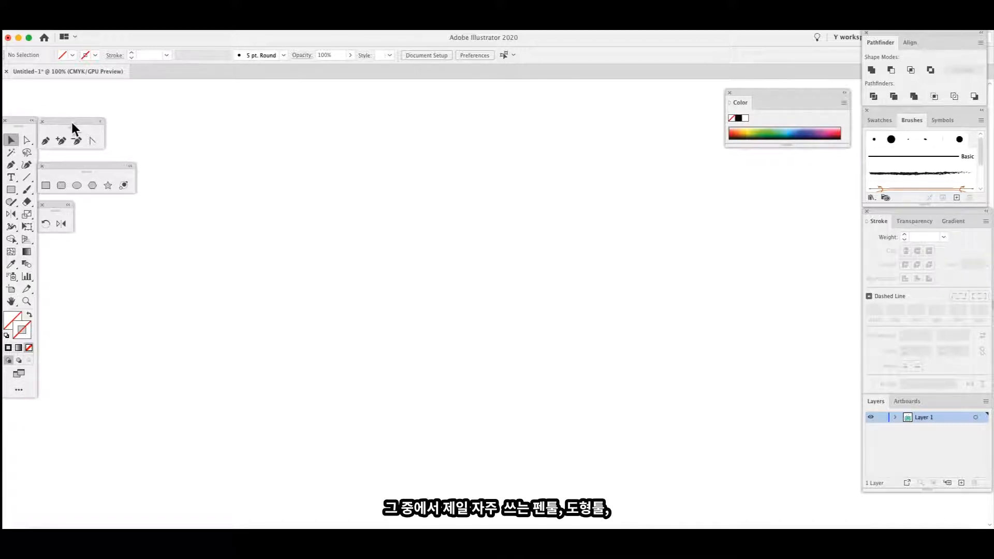
drag(73, 167, 73, 161)
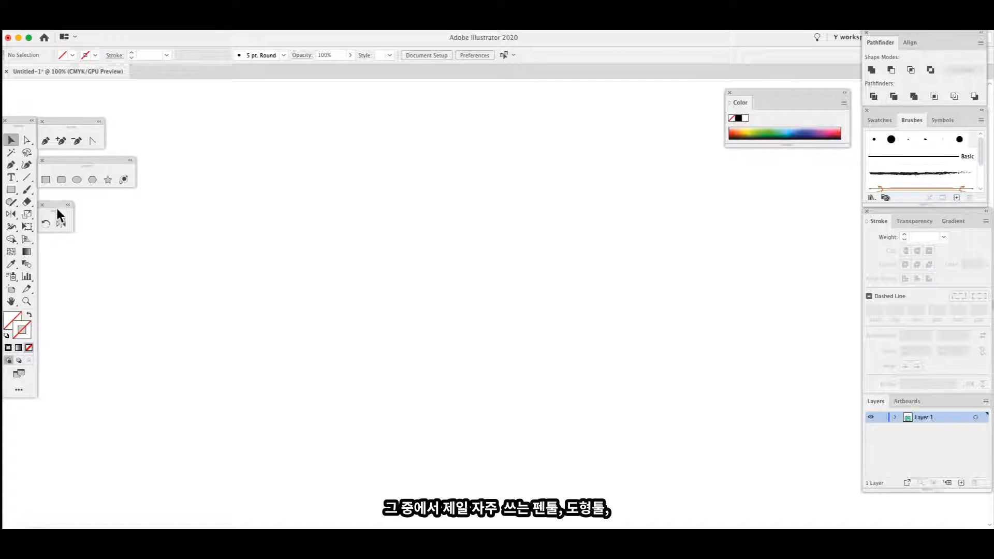
drag(57, 208, 57, 203)
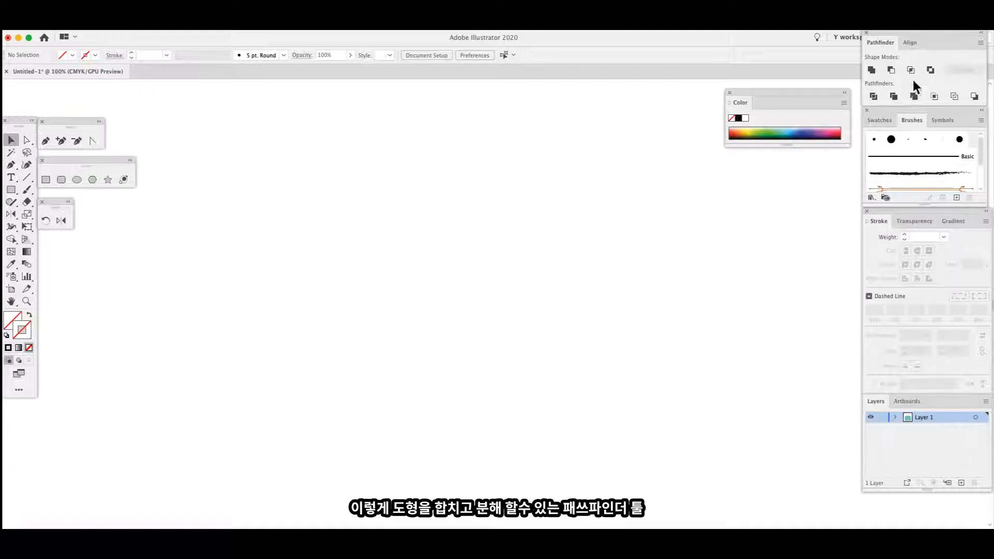
Look over the available swatches, brushes and symbols, finishing on the swatches.
click(885, 121)
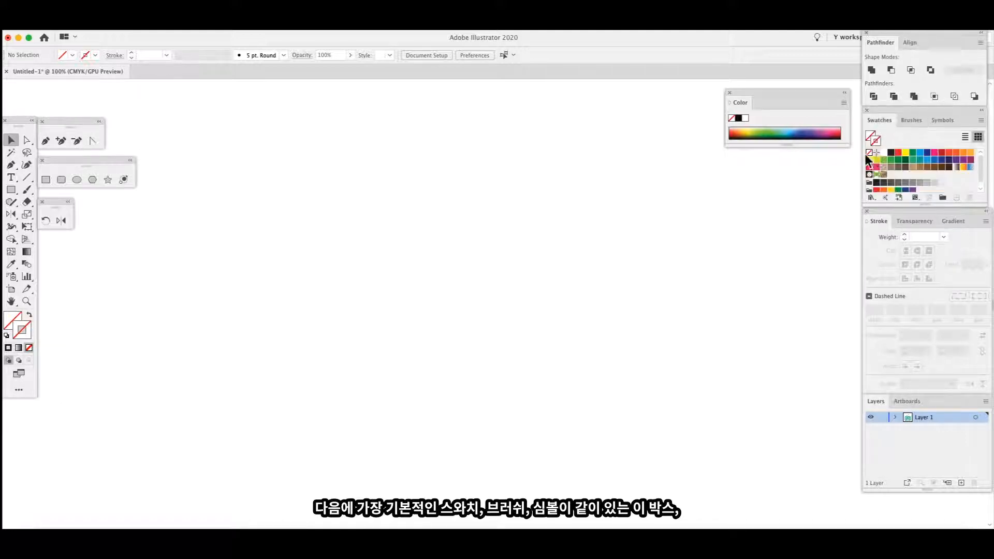
click(911, 122)
click(943, 122)
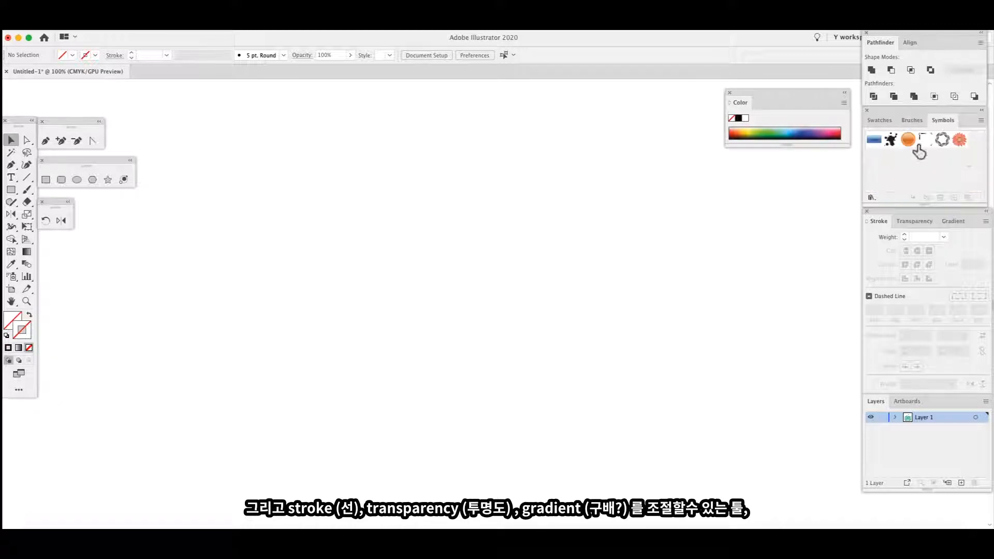
click(880, 120)
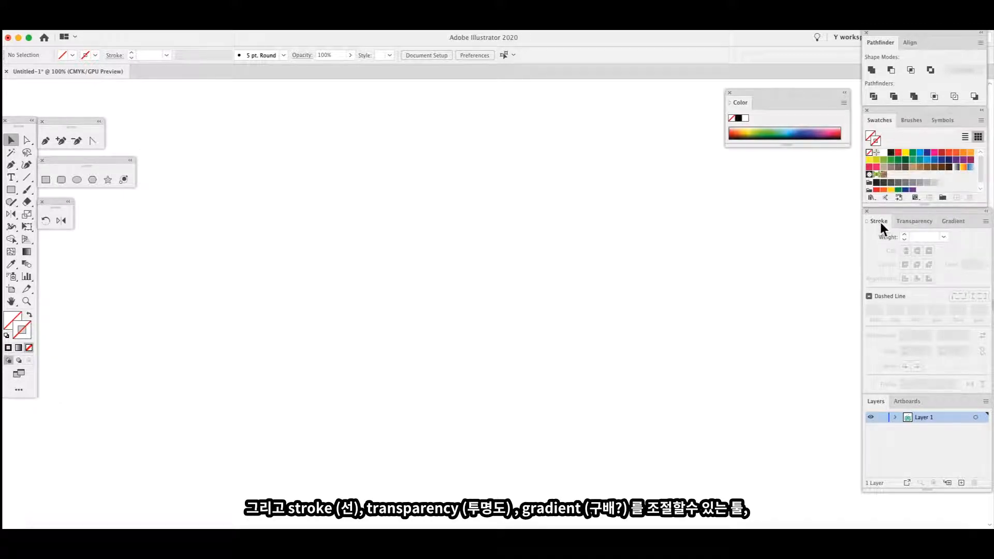
Look over the transparency, gradient, stroke, artboard and layer settings.
click(914, 221)
click(954, 222)
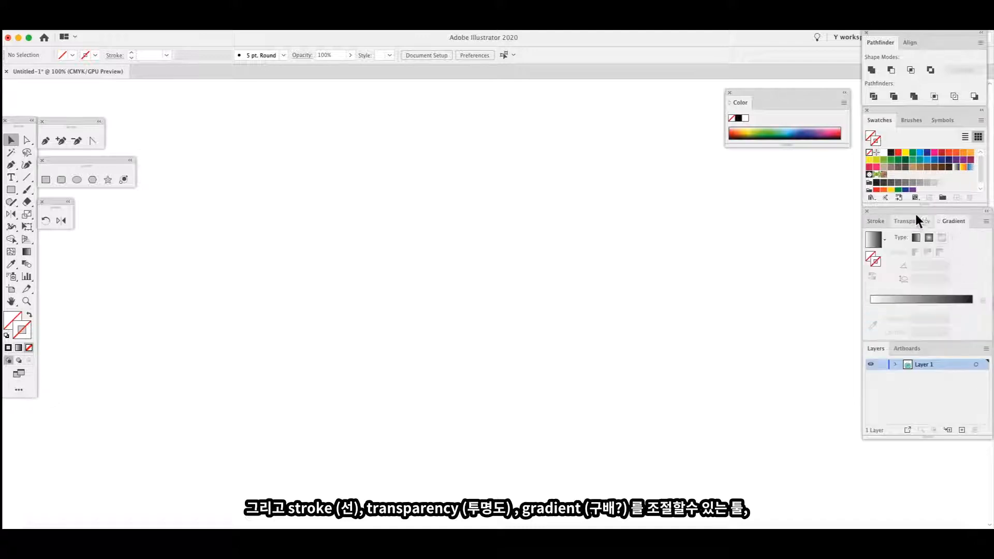
click(879, 222)
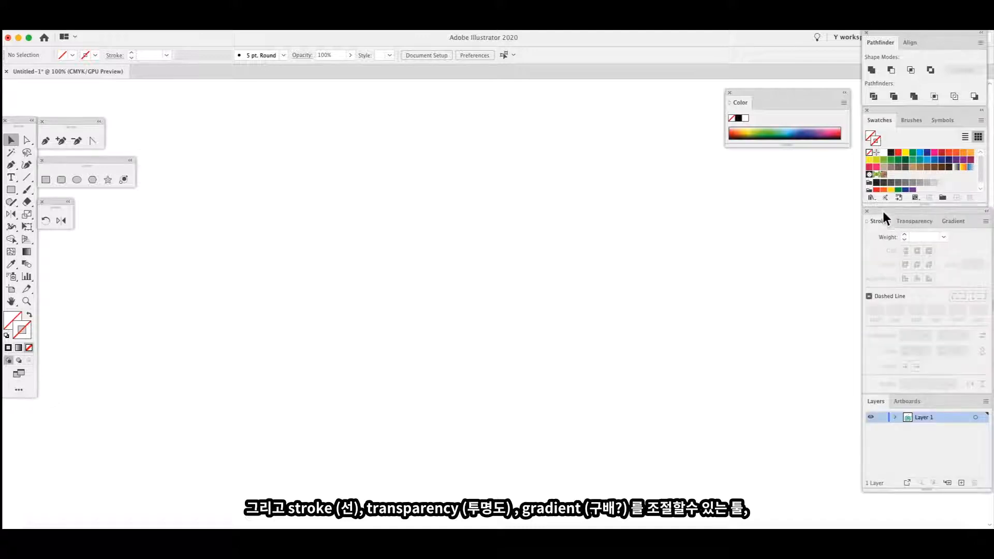
click(907, 402)
click(875, 402)
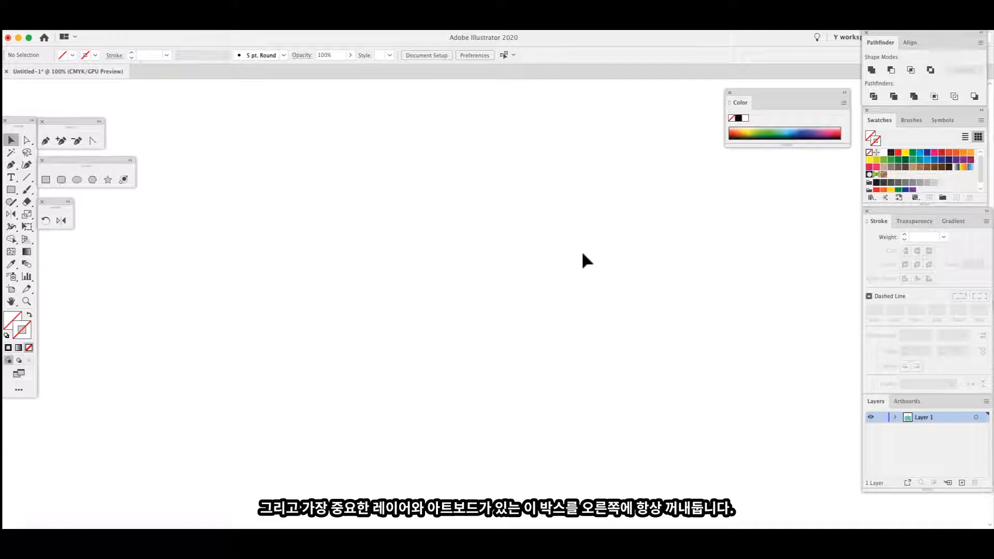
Show the rulers around the artboard containing the tote bag image.
drag(735, 342, 461, 340)
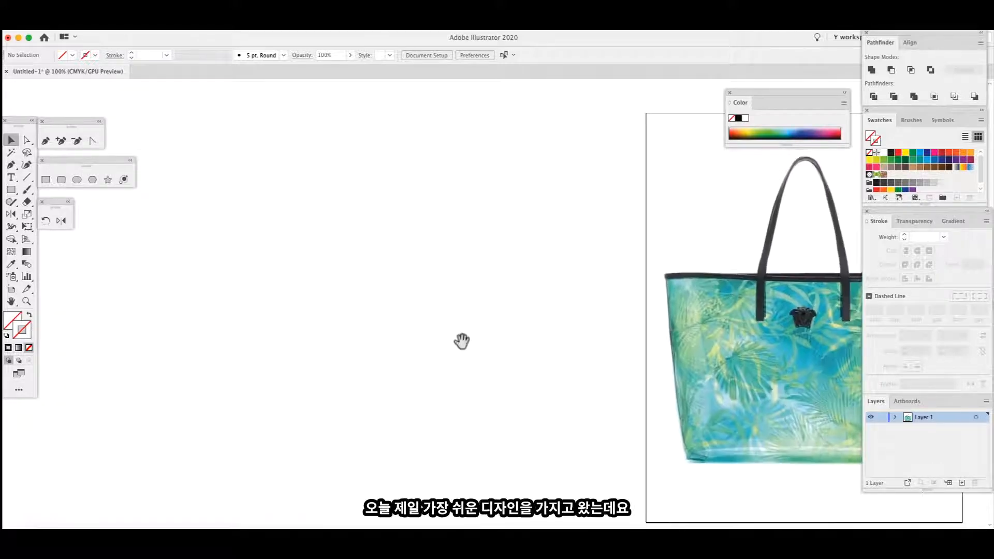
drag(660, 345, 365, 348)
drag(586, 329, 521, 304)
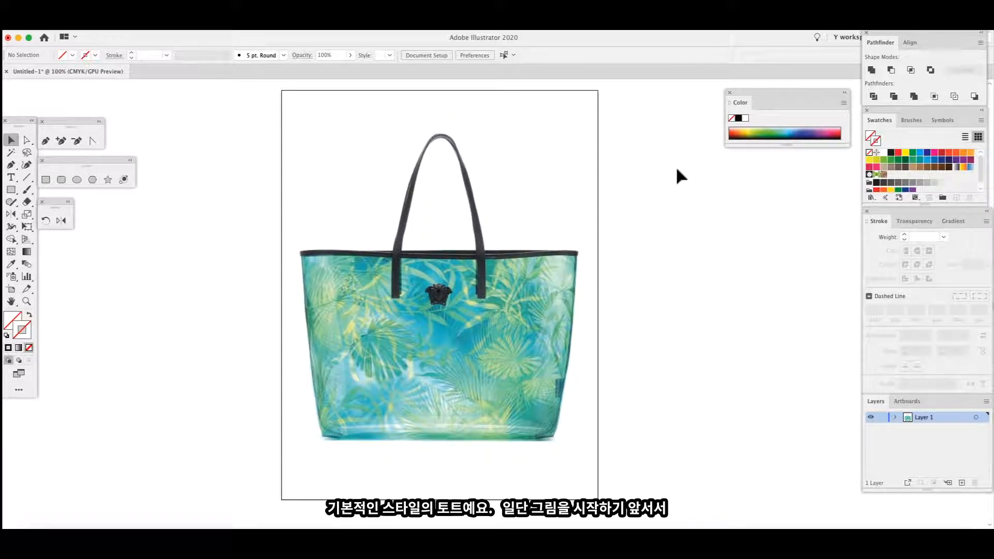
drag(677, 175, 684, 186)
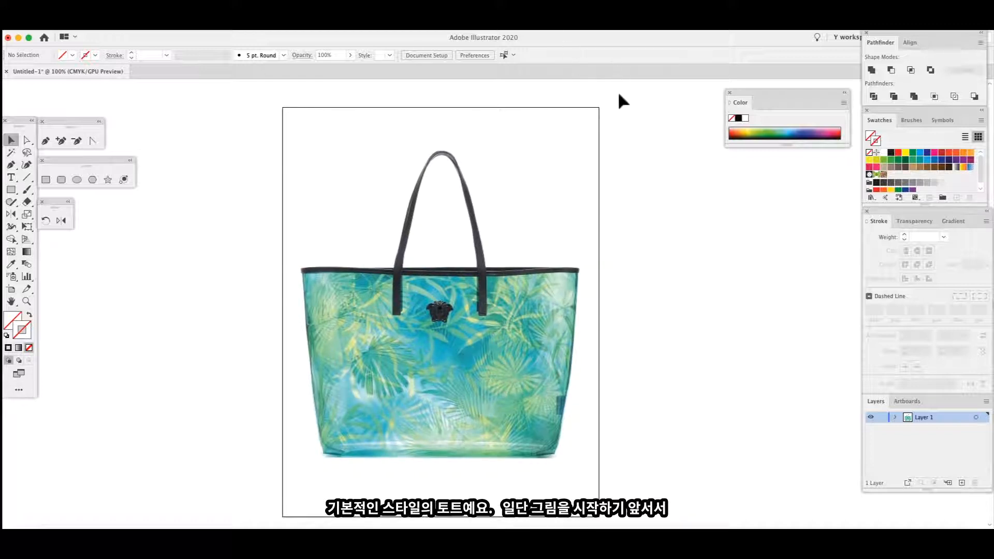
key(super+r)
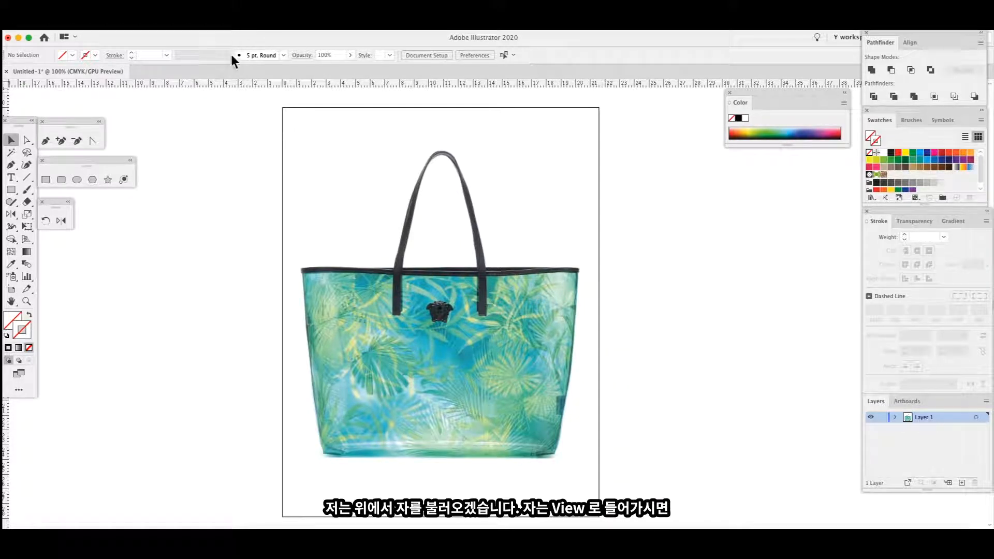
Hide the rulers and show them again.
click(243, 28)
mouse_move(280, 363)
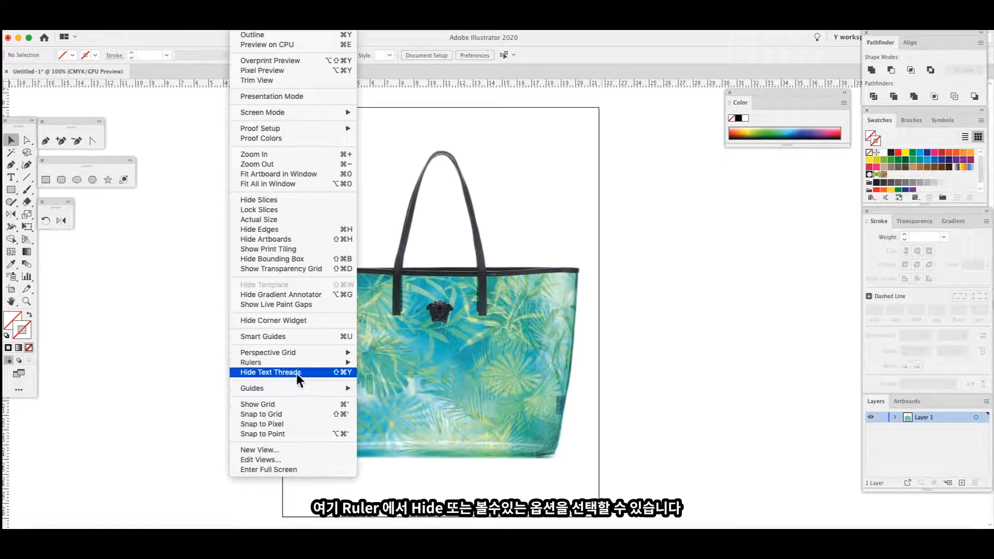
click(394, 363)
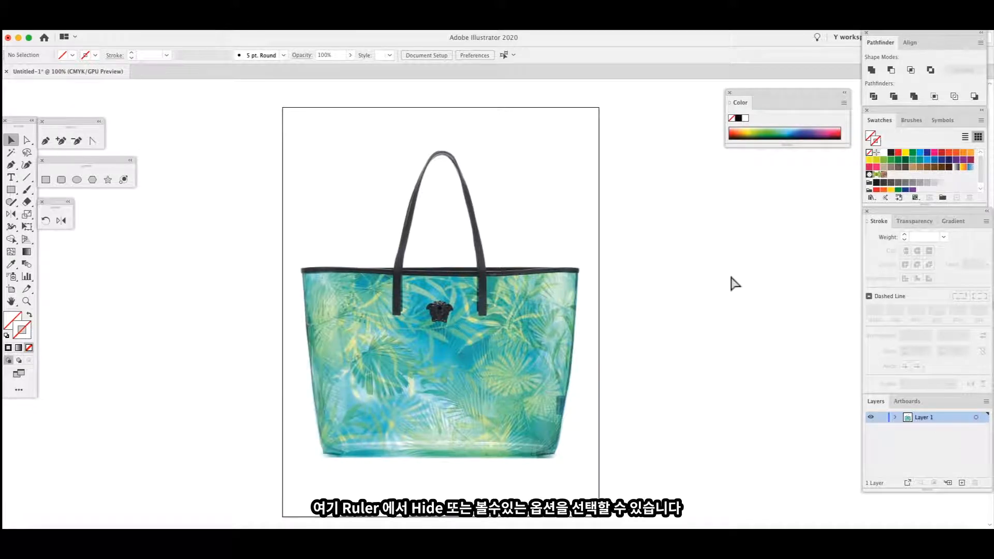
key(super+r)
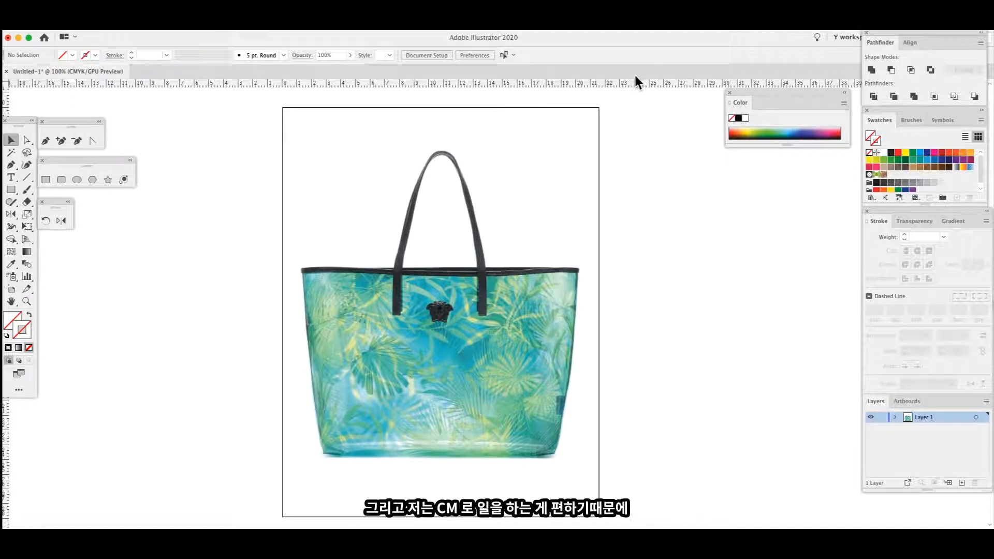
Set the ruler units to centimeters.
right_click(623, 82)
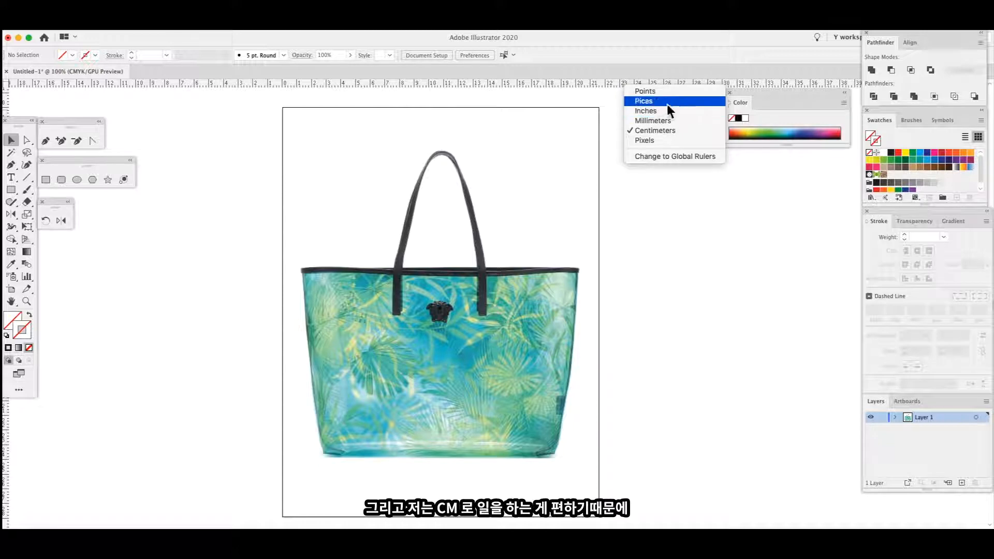
click(683, 133)
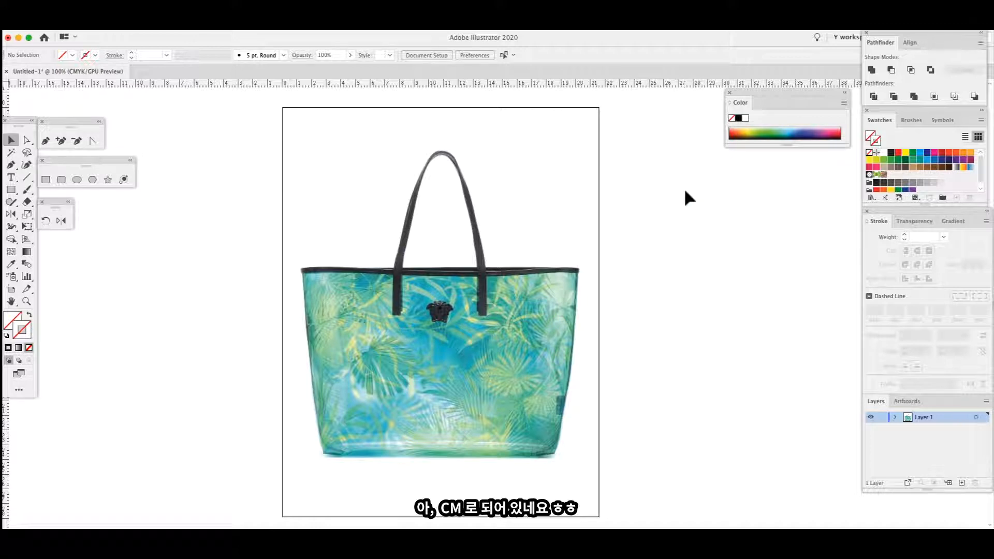
Place a vertical guide through the centre of the tote bag and remove the trial horizontal guide.
drag(388, 82, 387, 312)
scroll(251, 375, left, 5)
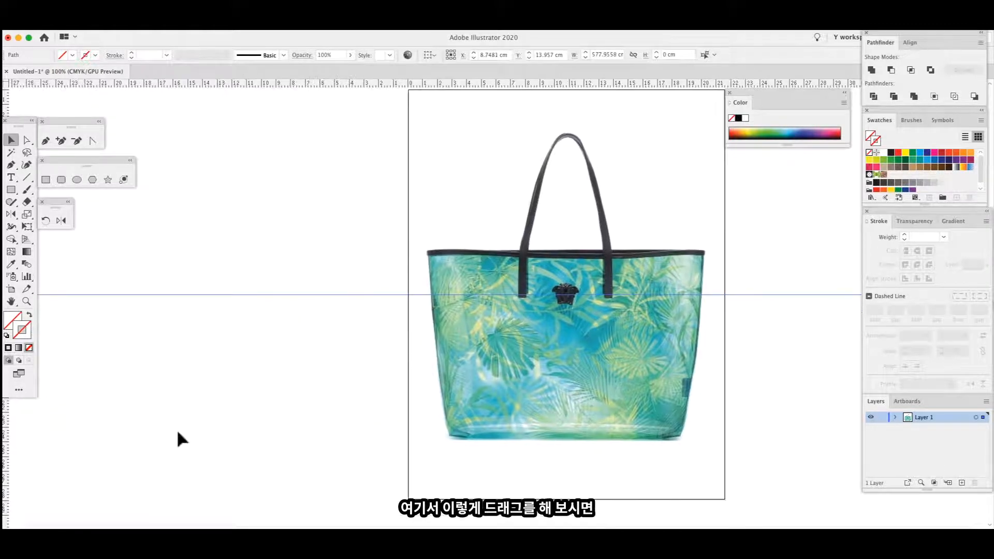
drag(548, 380, 575, 376)
scroll(668, 383, right, 5)
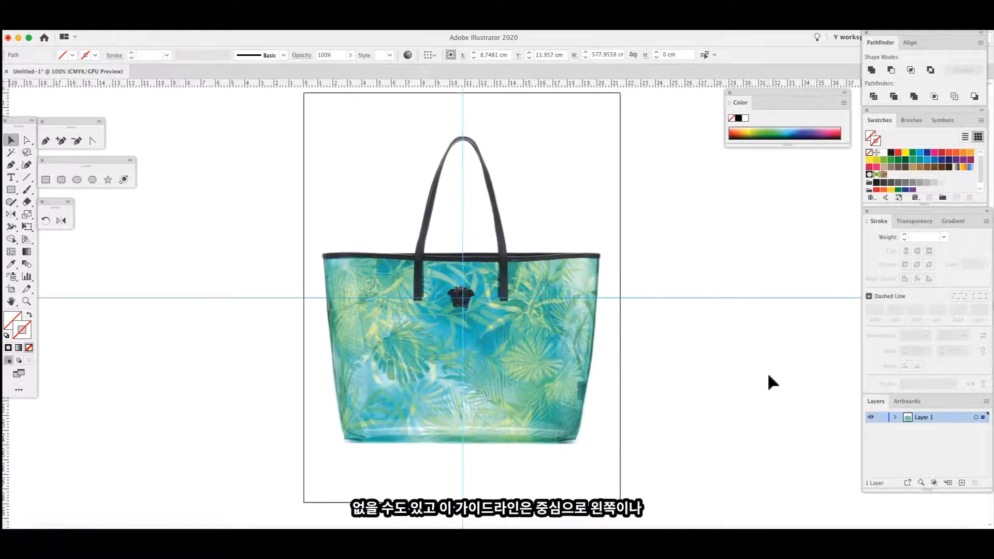
click(765, 347)
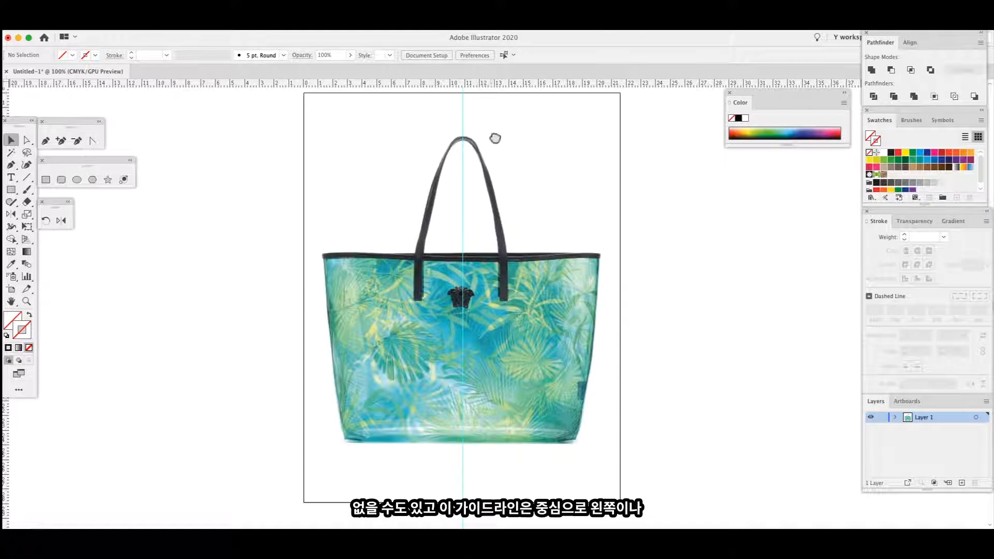
Center the bag image on the vertical guide at about X 10.91 cm, Y 13.70 cm, and lock it.
scroll(496, 138, up, 1)
scroll(496, 138, right, 1)
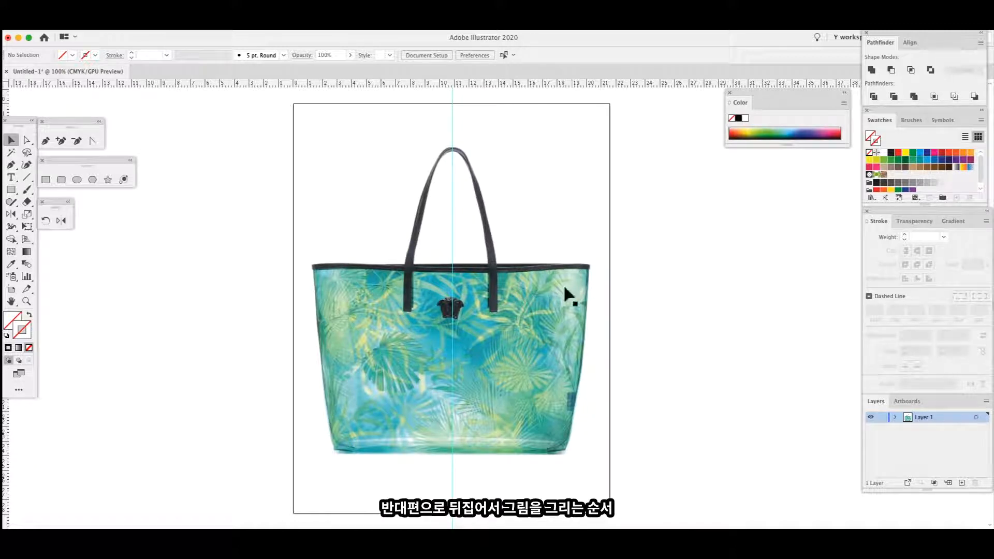
scroll(523, 313, down, 2)
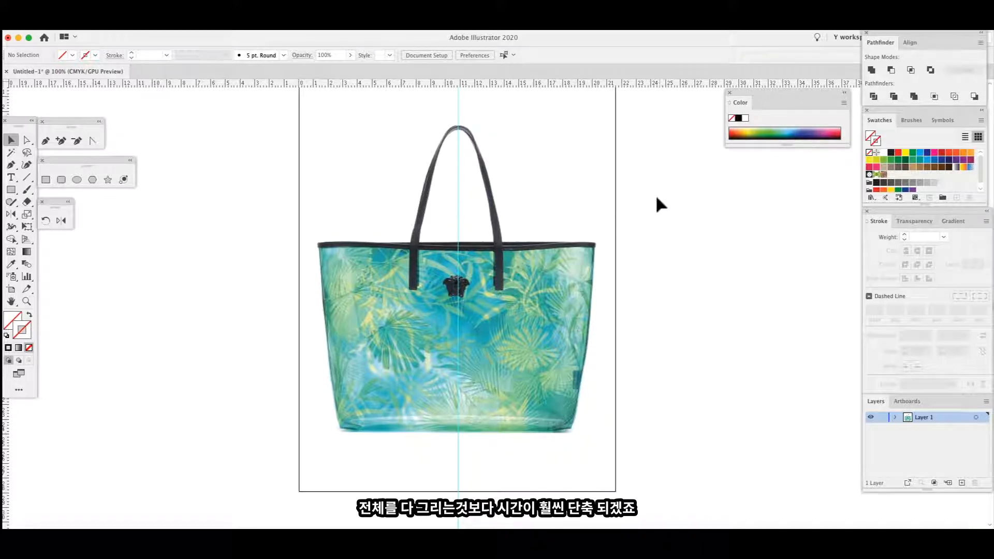
click(587, 267)
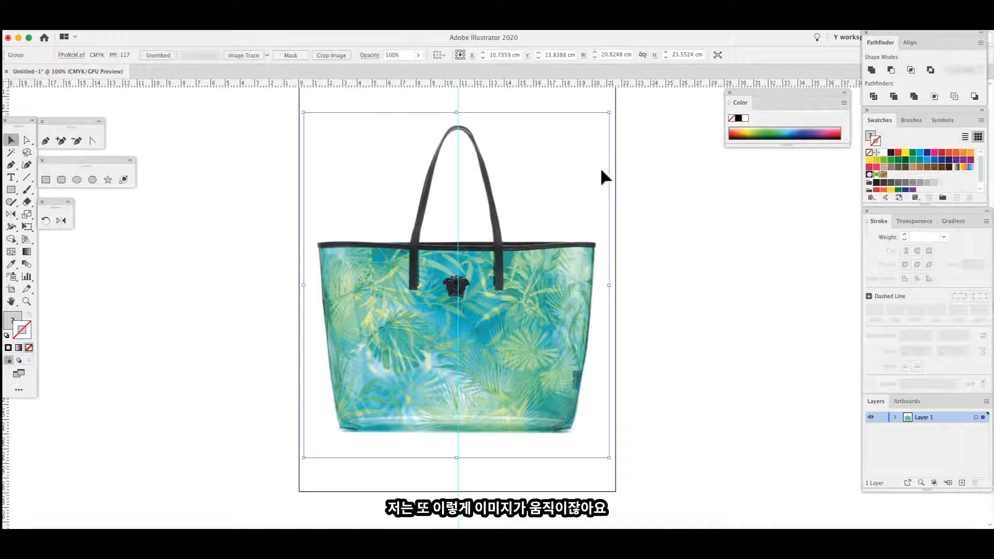
mouse_move(384, 285)
mouse_down()
mouse_move(405, 274)
mouse_move(384, 285)
mouse_up()
drag(560, 295, 571, 314)
click(702, 302)
drag(570, 323, 580, 319)
drag(562, 320, 563, 313)
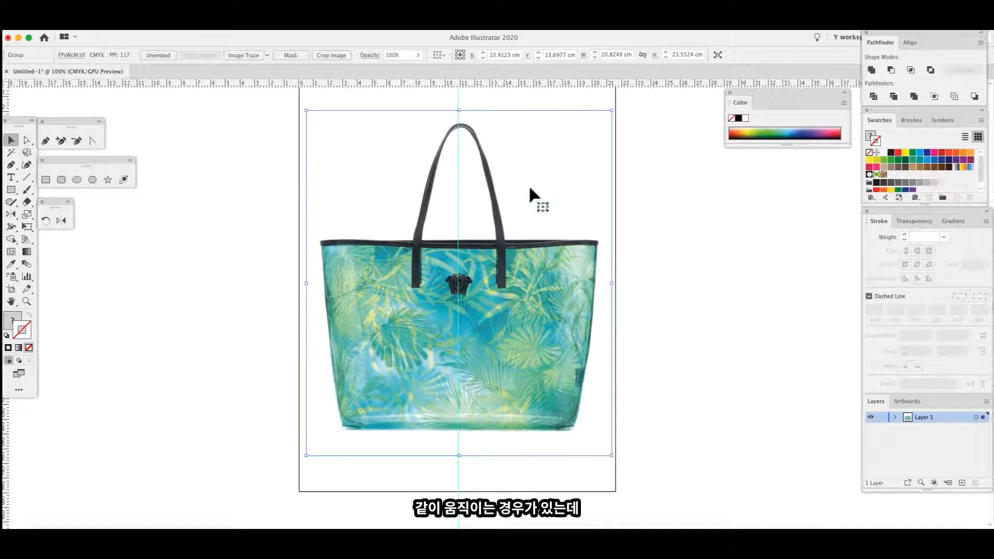
key(super+2)
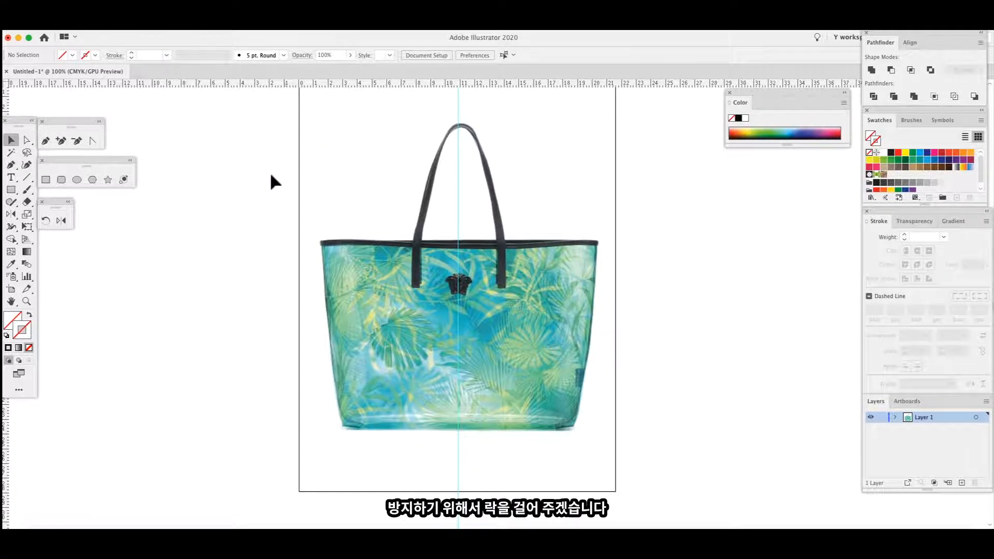
Unlock all objects and undo a trial move of the bag image.
click(103, 31)
mouse_move(124, 33)
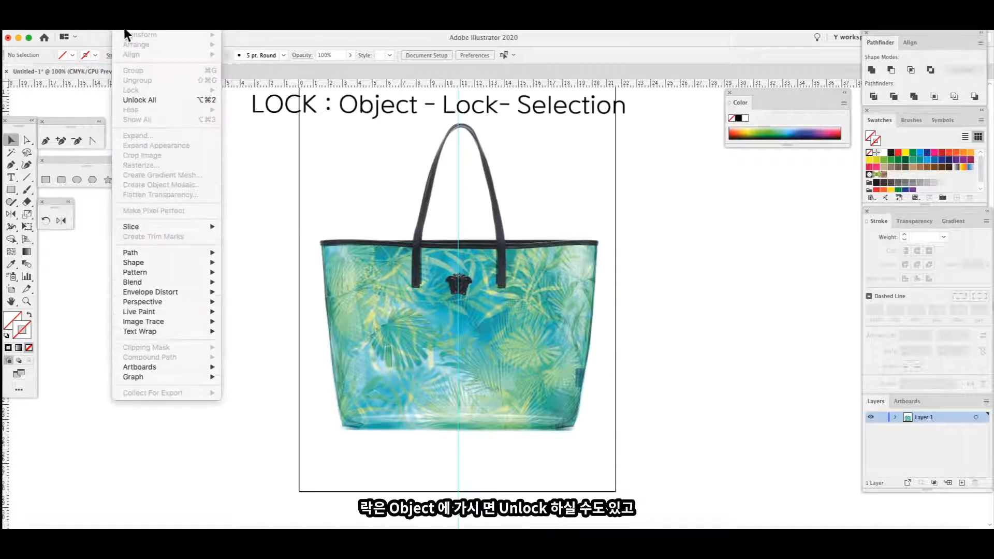
click(142, 100)
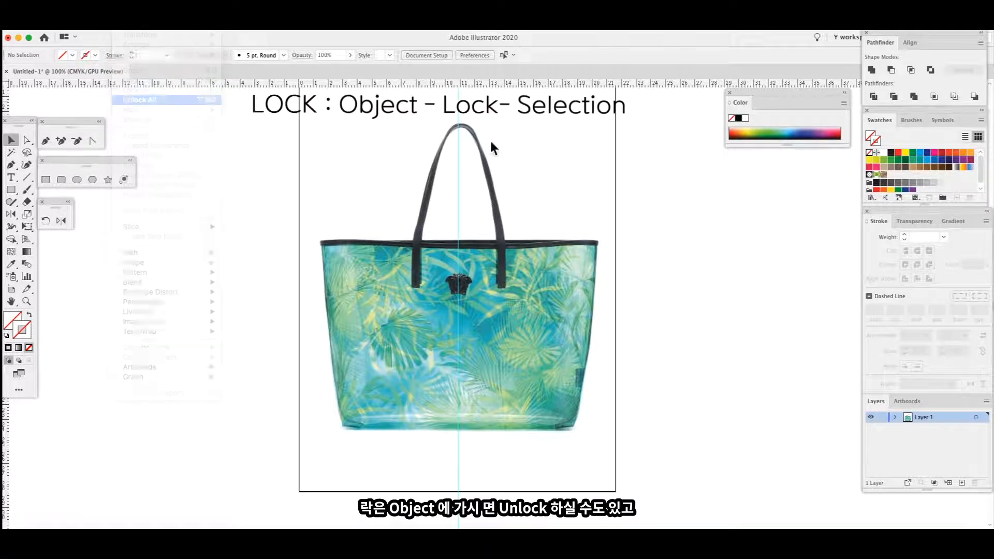
drag(546, 299, 629, 287)
key(super+z)
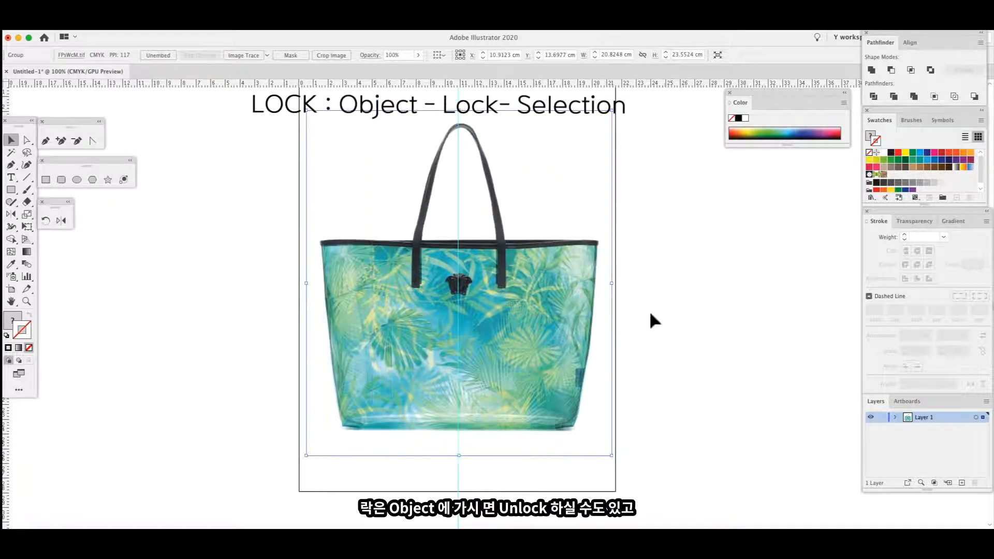
Lock the selected bag image in place.
click(128, 31)
mouse_move(134, 90)
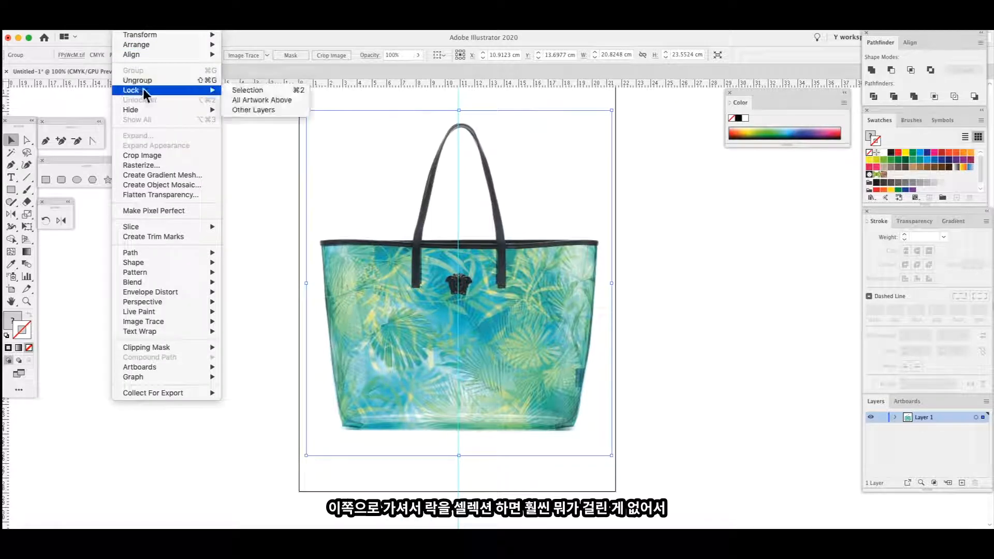
click(252, 91)
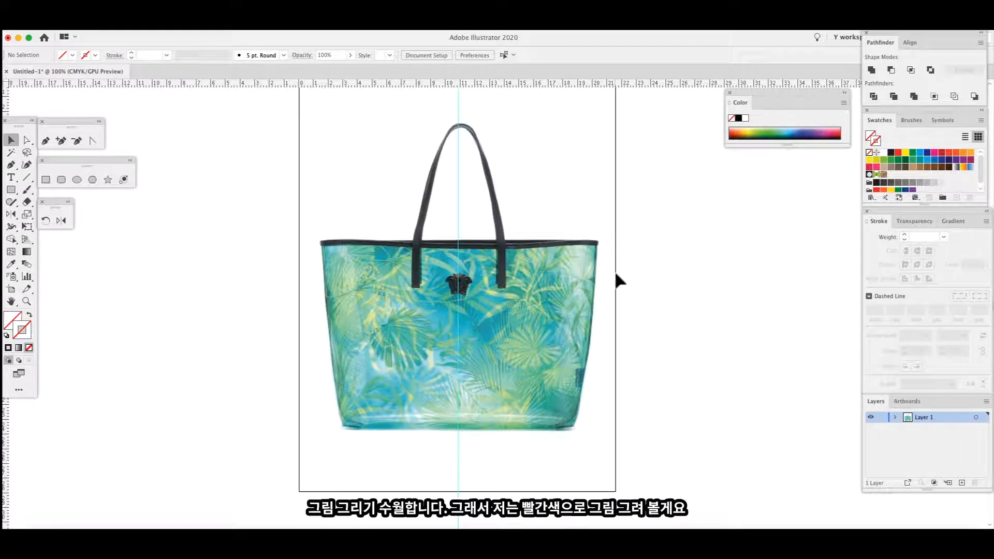
Set up the Pen tool with a red stroke and no fill for tracing the bag.
key(super+equal)
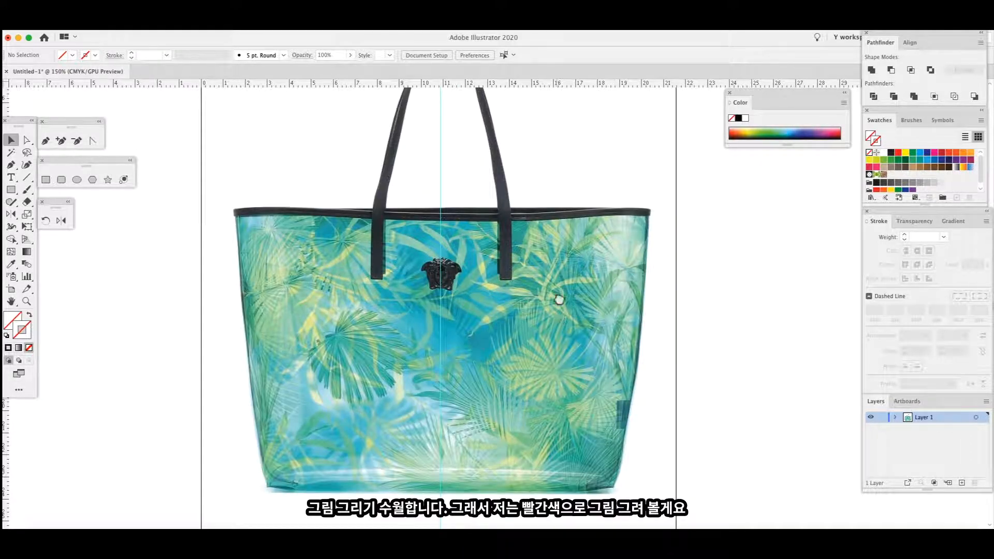
scroll(557, 282, down, 2)
click(45, 141)
scroll(401, 182, up, 2)
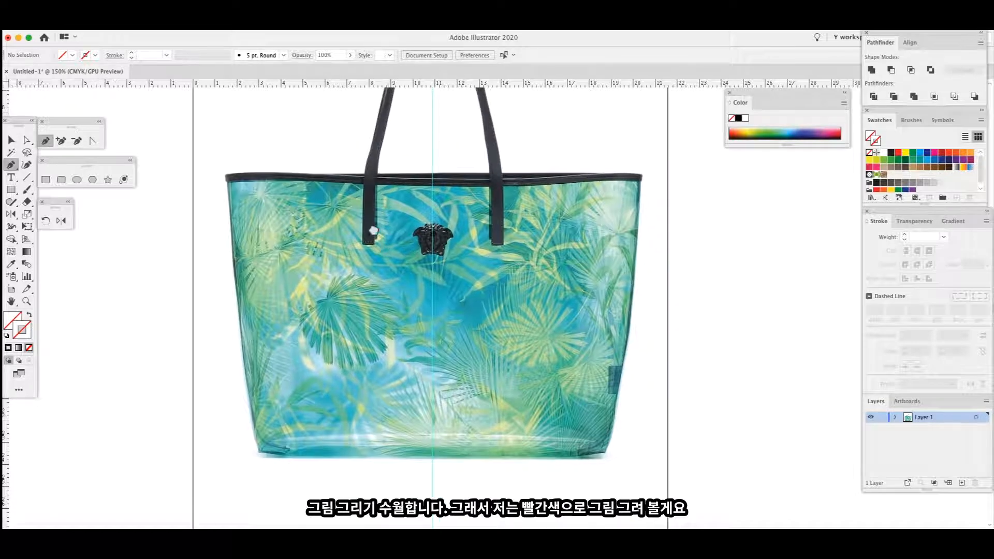
click(898, 153)
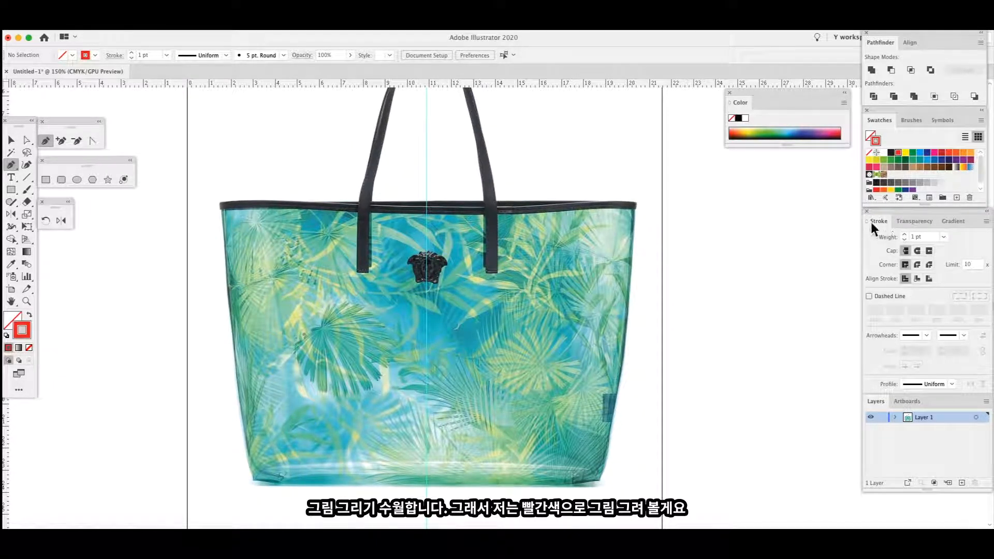
Trace the right half of the bag body from the center guide at about Y 11.2 cm around to its bottom center at Y 23.7 cm.
key(super+=)
drag(417, 211, 416, 233)
click(403, 197)
click(519, 197)
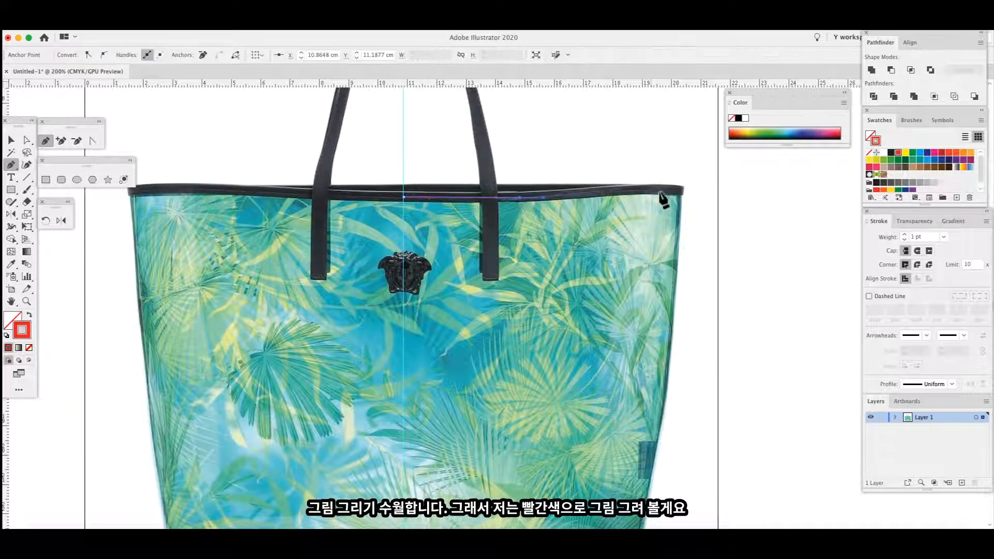
click(681, 192)
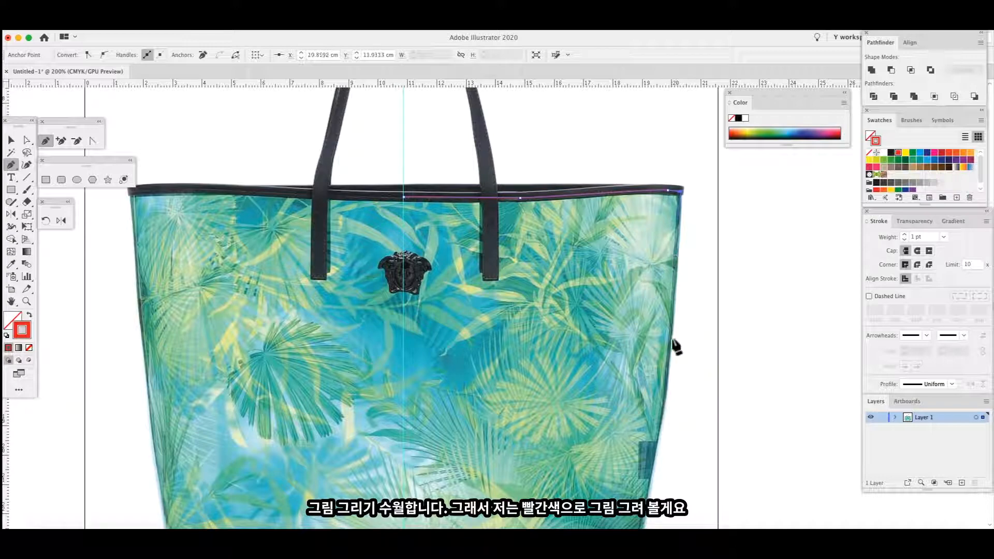
scroll(669, 295, down, 5)
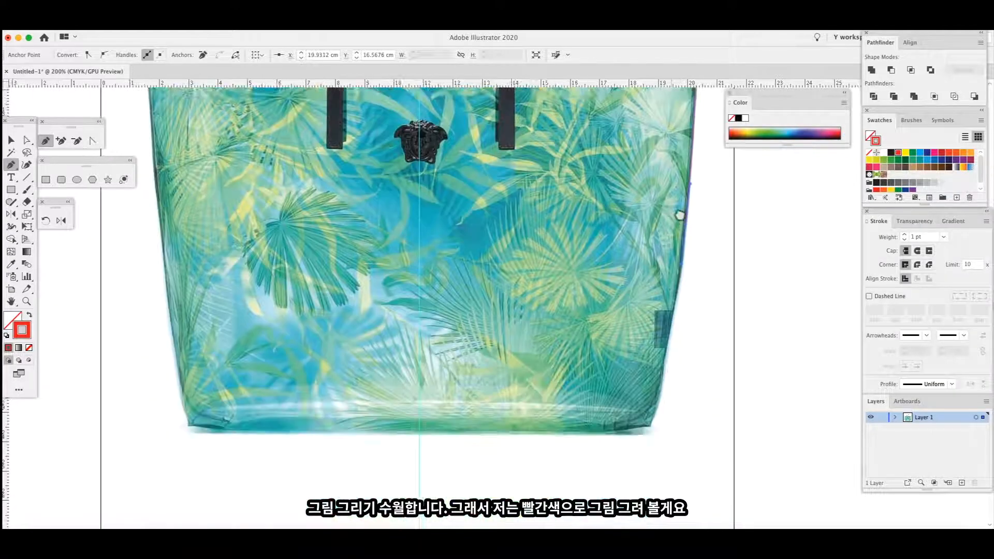
click(653, 355)
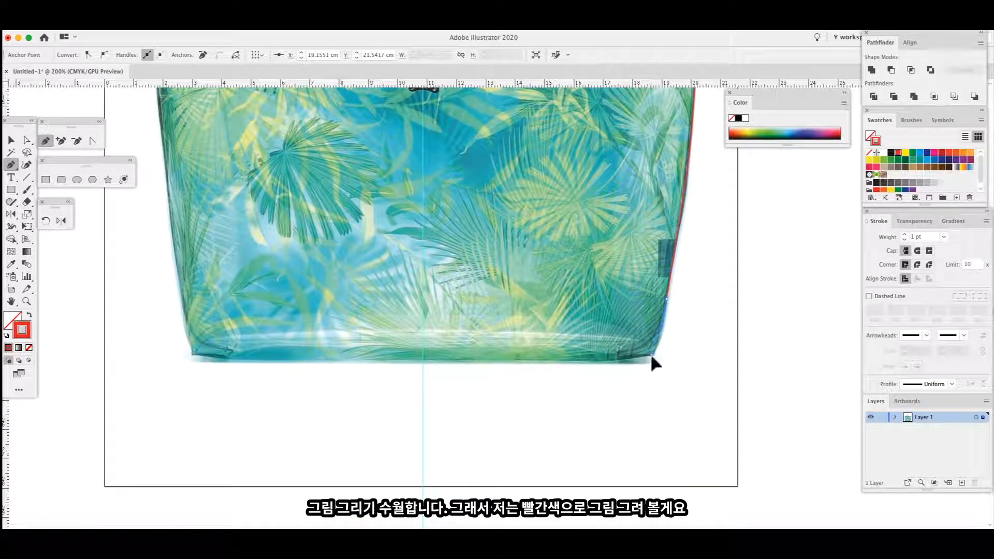
click(425, 362)
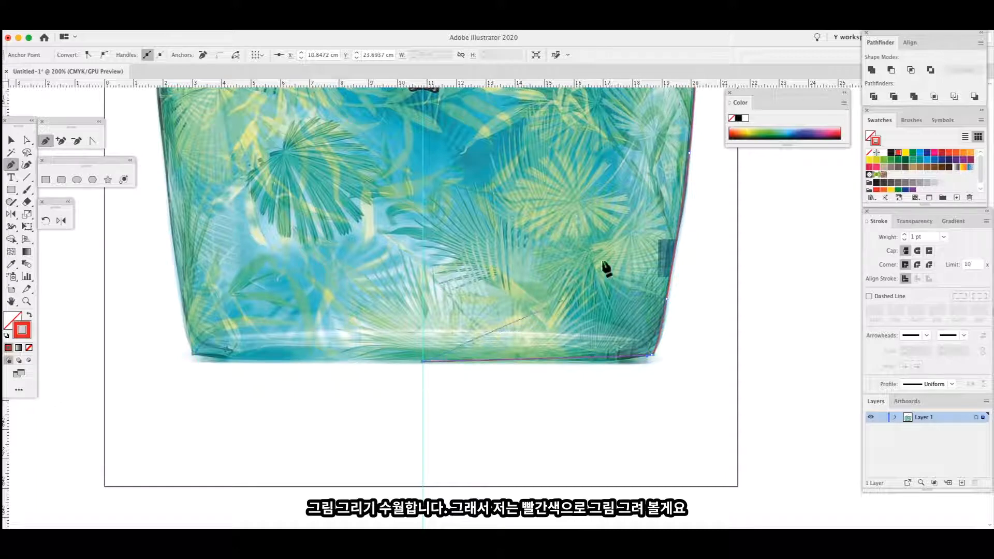
Trace the right half of the black rim band, from the center guide along its upper edge to the bag corner and back along its lower edge.
scroll(530, 351, up, 5)
drag(487, 208, 492, 344)
key(super+=)
scroll(446, 150, up, 10)
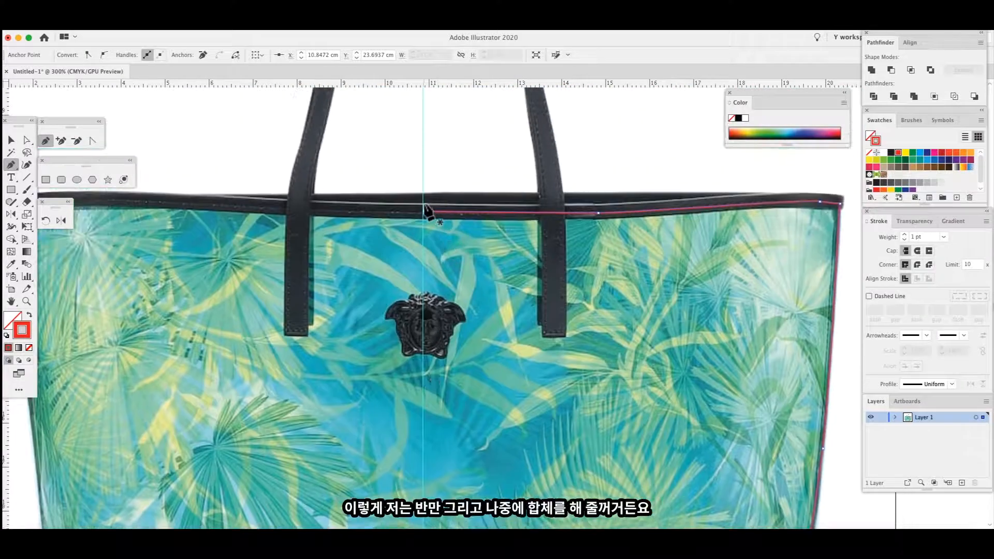
click(423, 204)
drag(609, 205, 630, 203)
drag(743, 196, 843, 198)
click(842, 210)
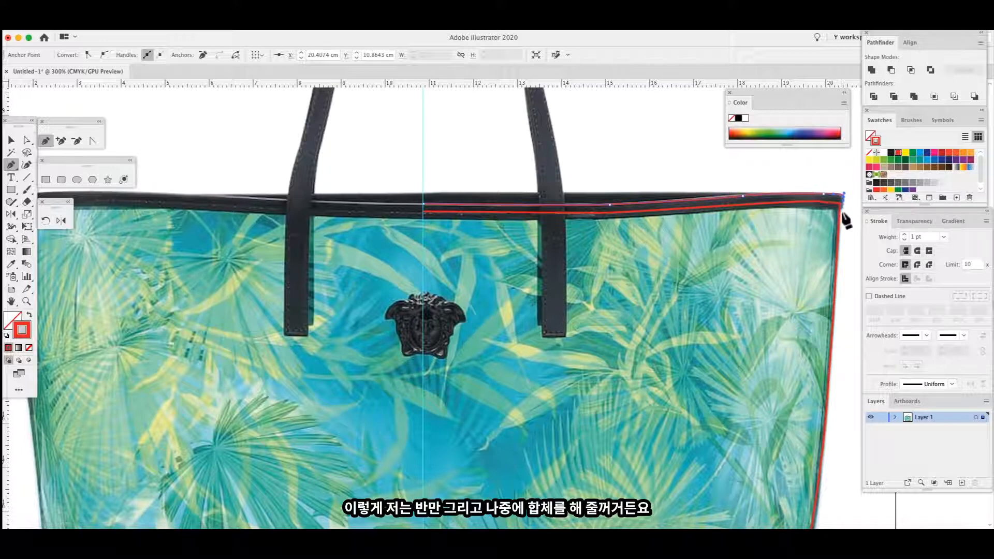
drag(769, 208, 751, 211)
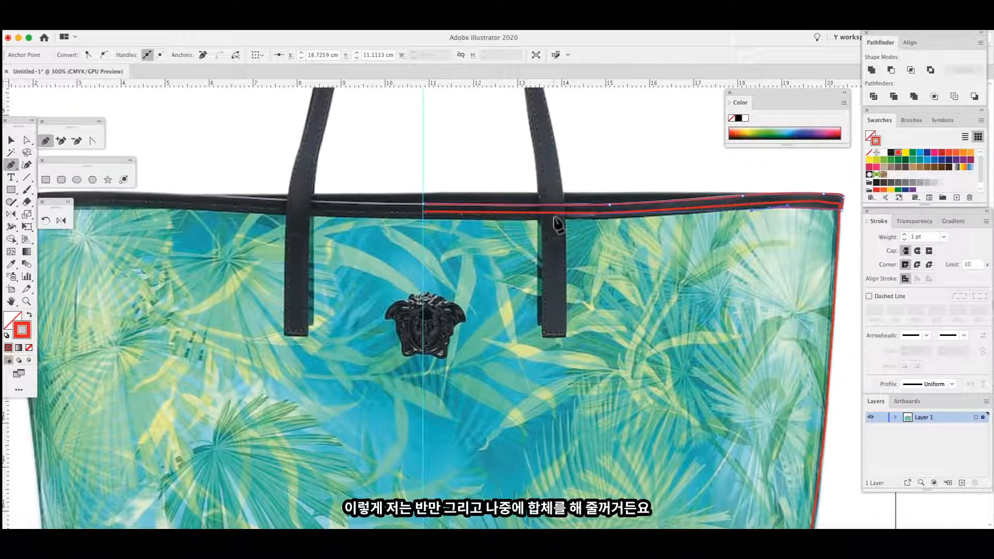
drag(547, 220, 528, 219)
click(423, 220)
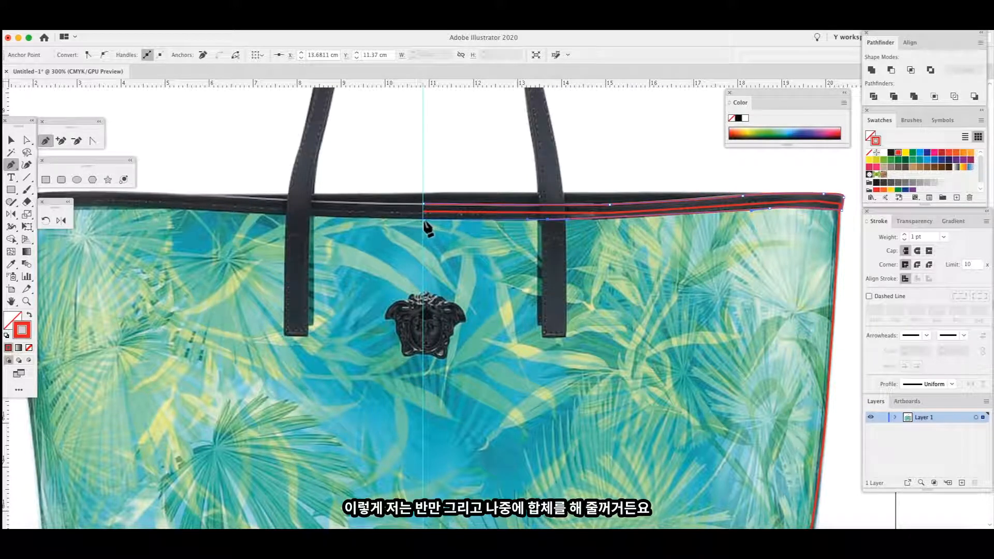
Trace the inner edge of the right handle from its top on the center guide down to the strap end at about Y 14.1 cm.
scroll(513, 249, up, 10)
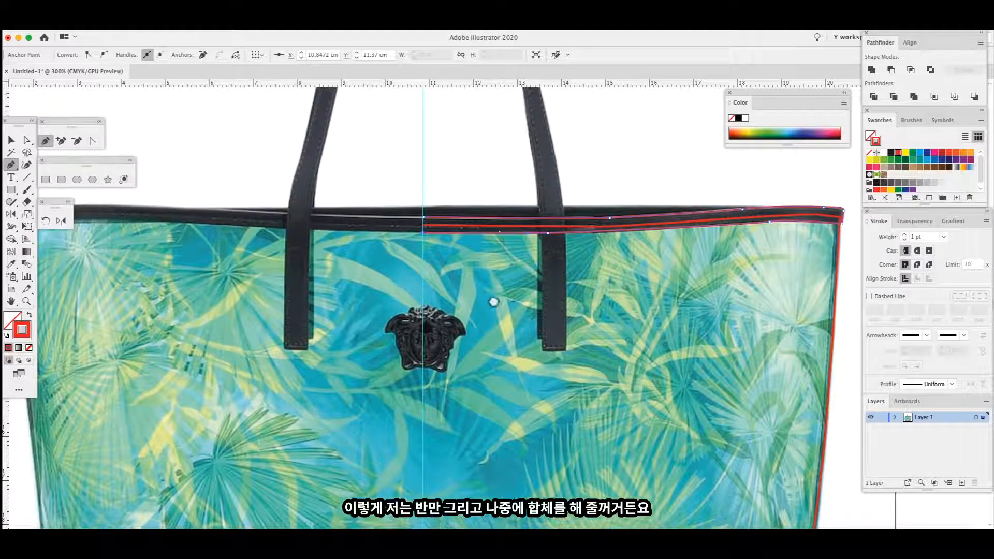
click(416, 111)
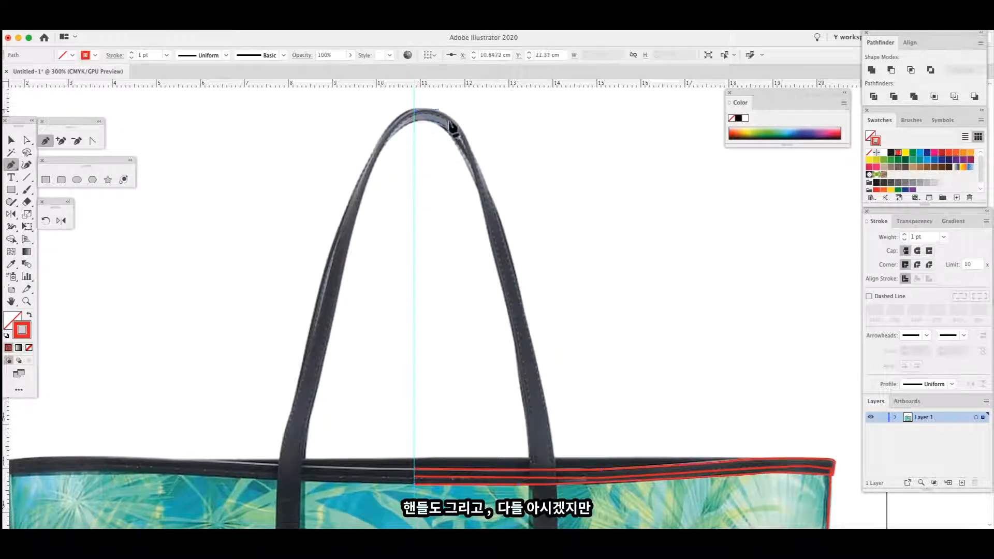
drag(489, 191, 490, 192)
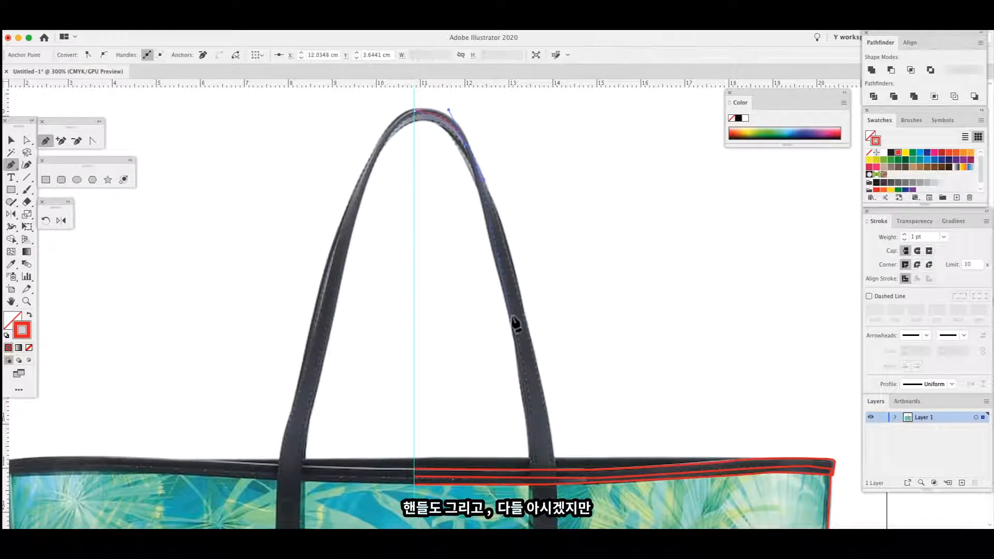
drag(532, 385, 485, 239)
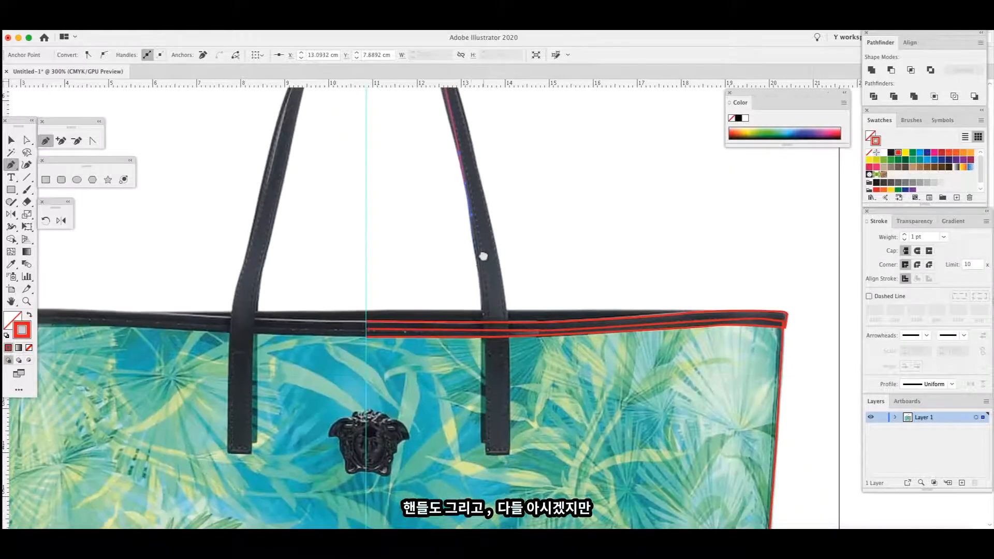
click(487, 369)
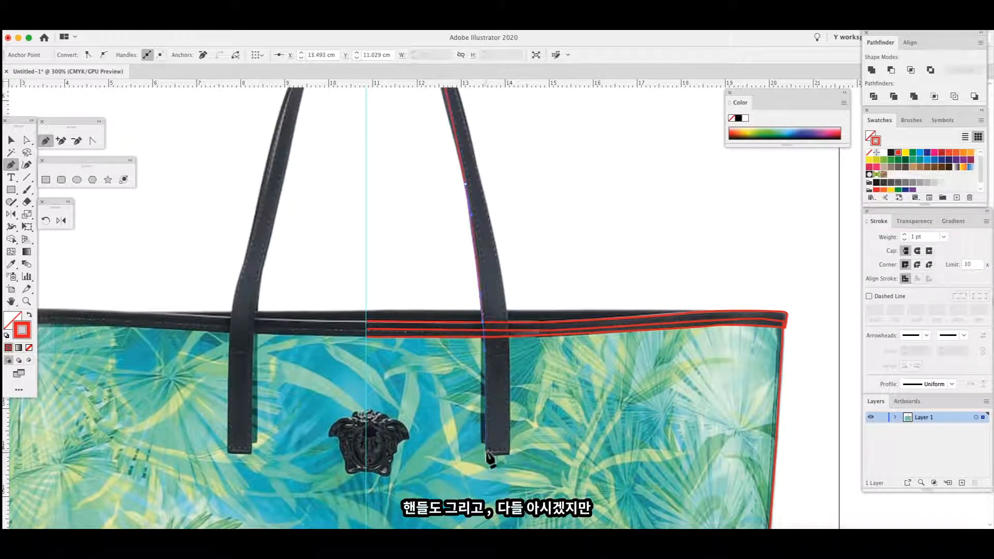
click(486, 455)
click(509, 454)
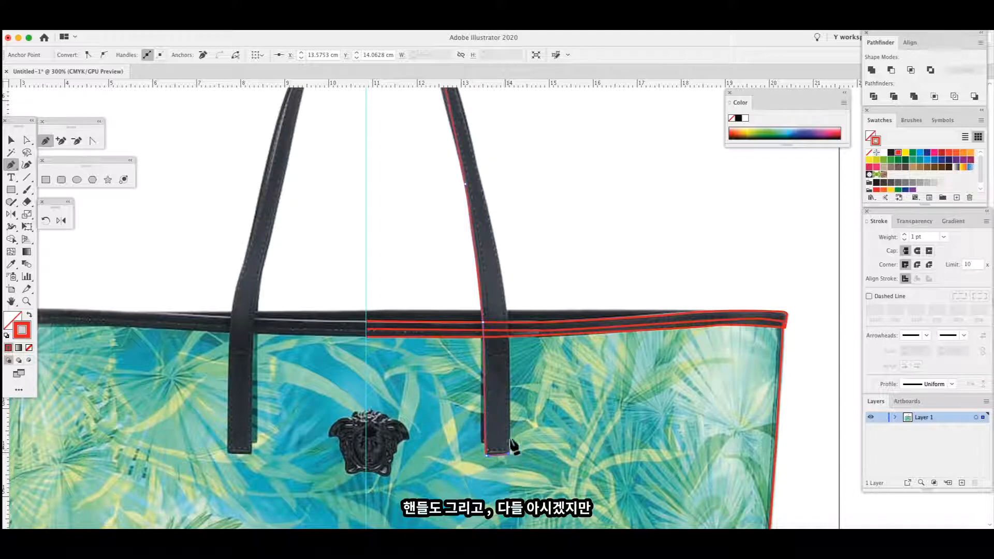
Trace the handle's outer edge up to its top and adjust the end anchor to the center guide at about Y 2.87 cm.
click(507, 308)
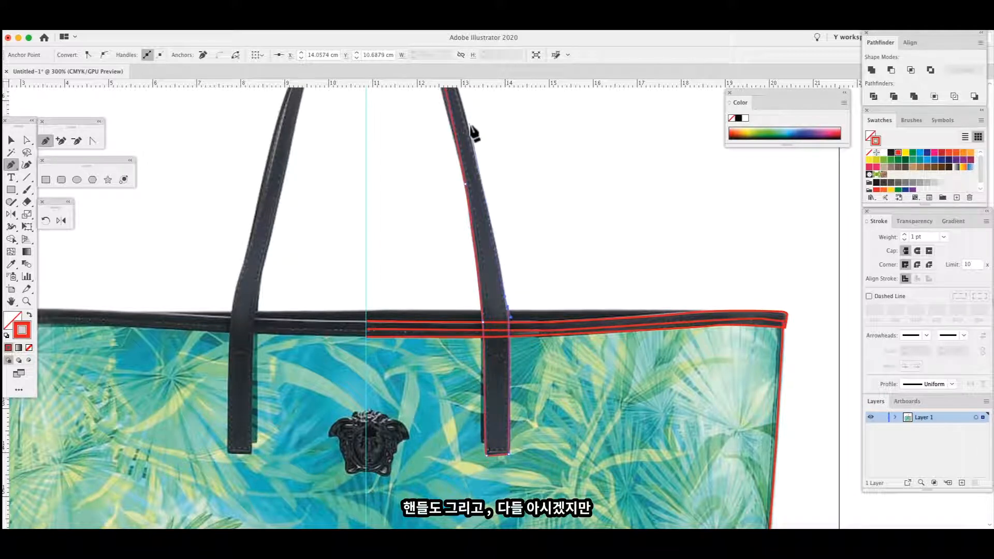
drag(462, 103, 462, 101)
drag(484, 190, 542, 426)
drag(483, 237, 475, 226)
drag(421, 199, 400, 196)
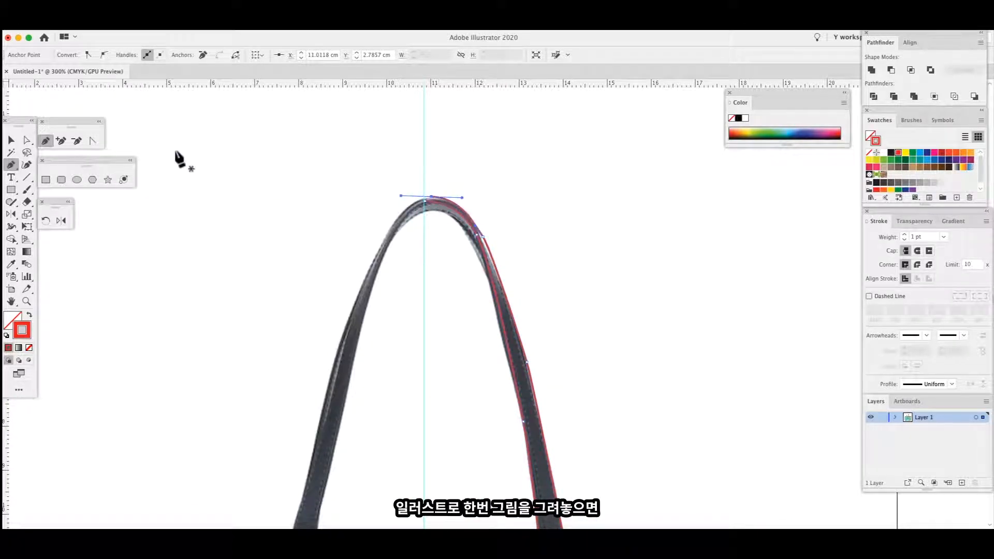
drag(432, 197, 461, 200)
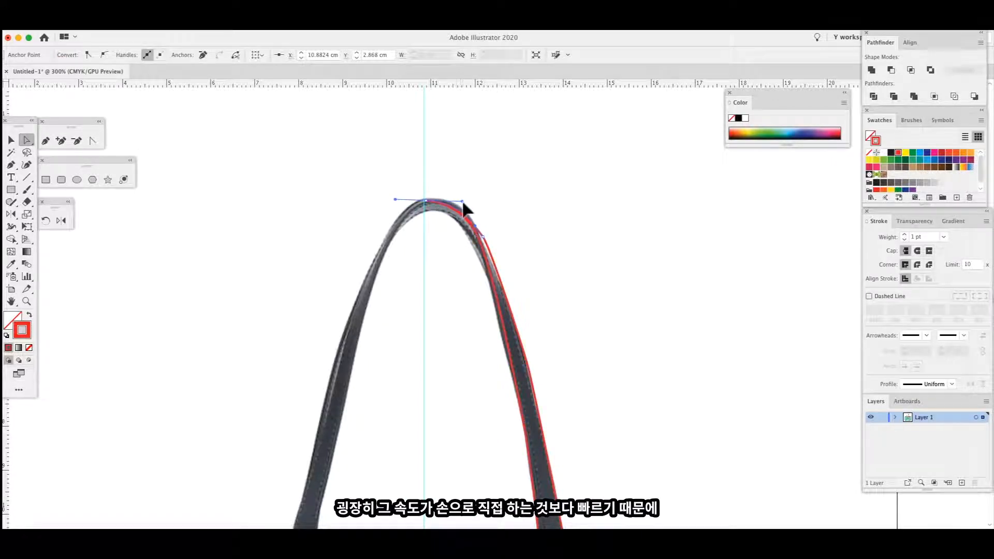
click(515, 231)
Try reflecting a copy of all traced paths across the center guide on the Vertical axis, and undo it.
drag(529, 282, 502, 224)
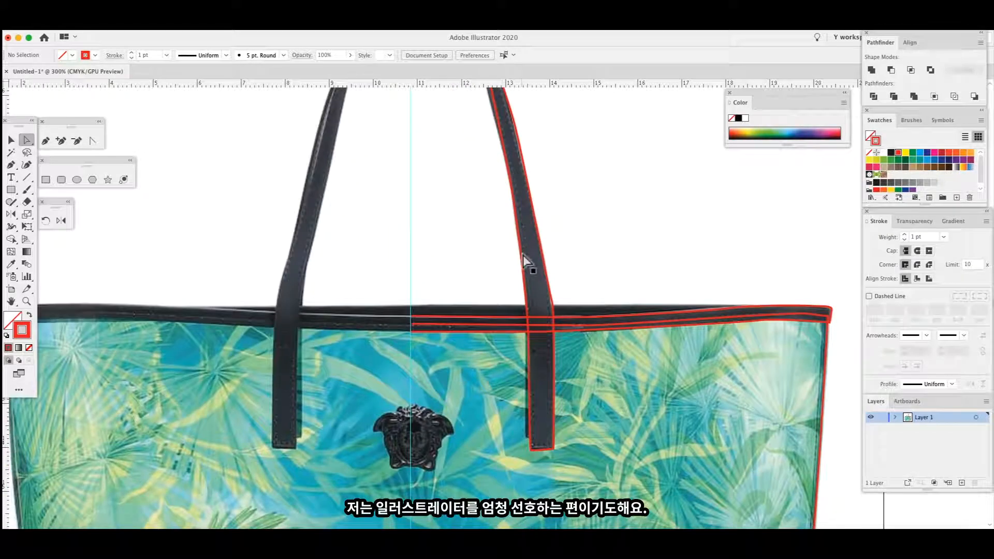
key(super+minus)
key(super+minus)
drag(523, 259, 528, 189)
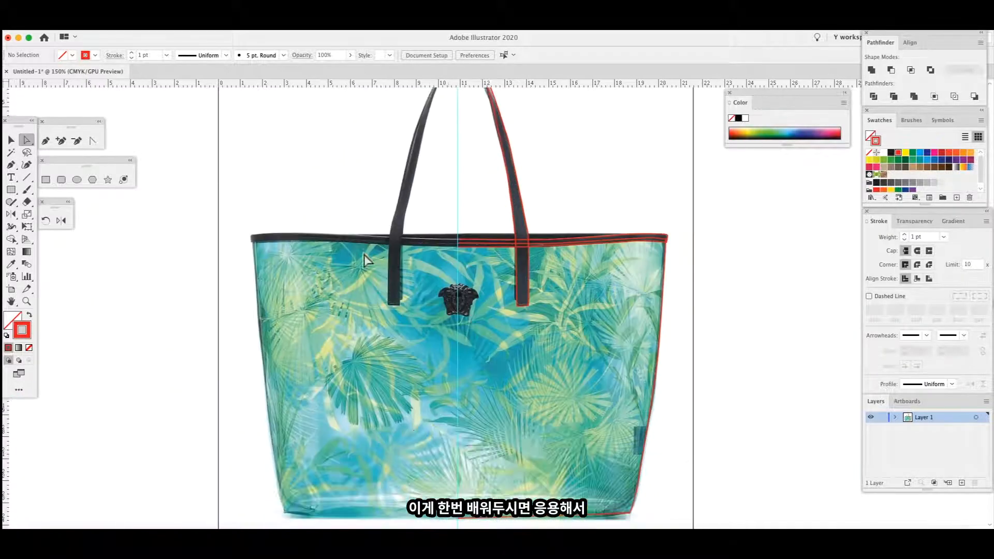
click(11, 140)
key(super+minus)
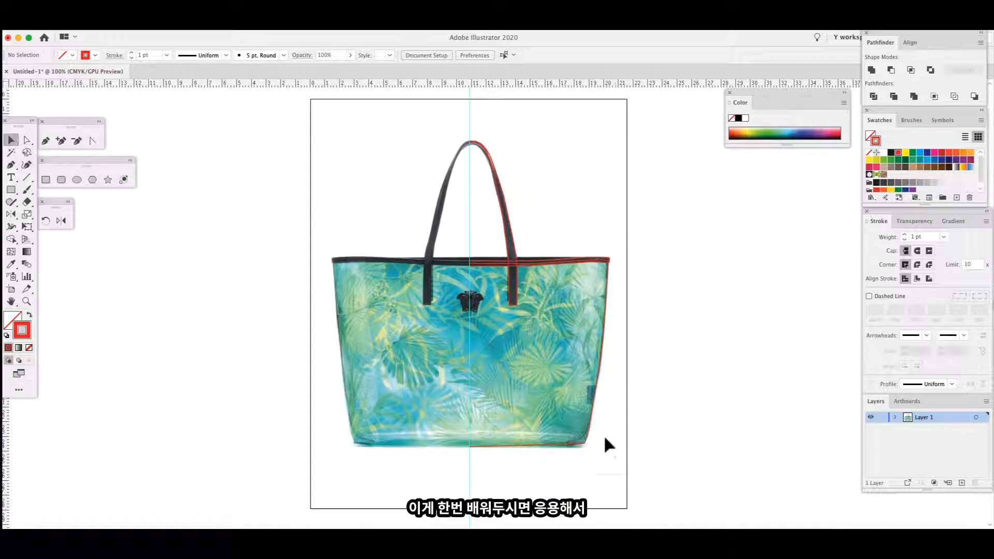
click(496, 145)
scroll(575, 233, up, 2)
scroll(574, 233, right, 2)
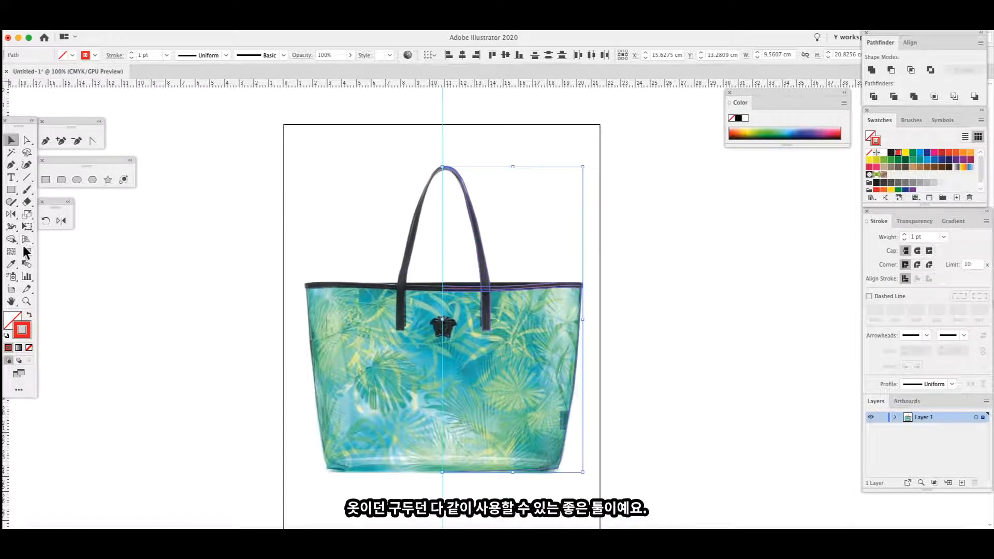
click(61, 220)
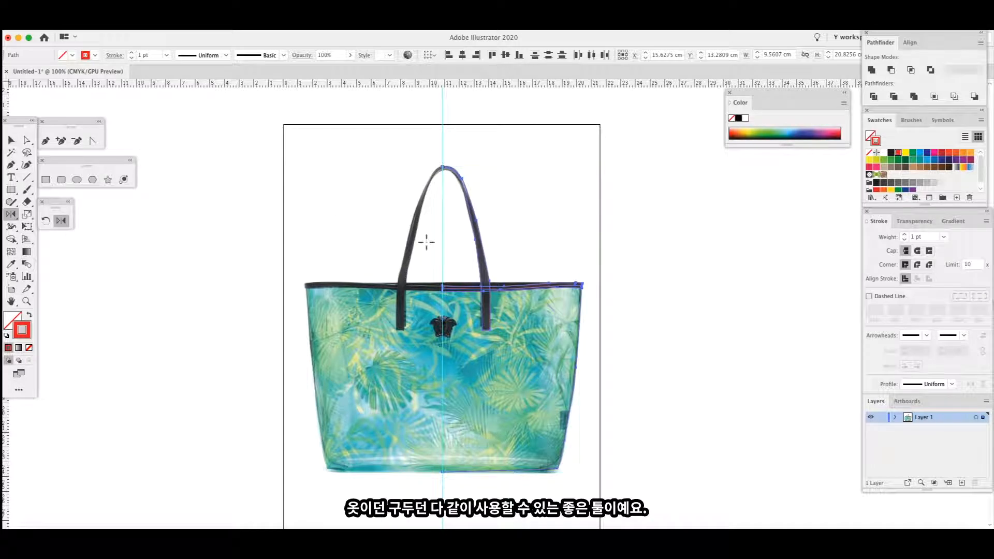
alt+click(444, 268)
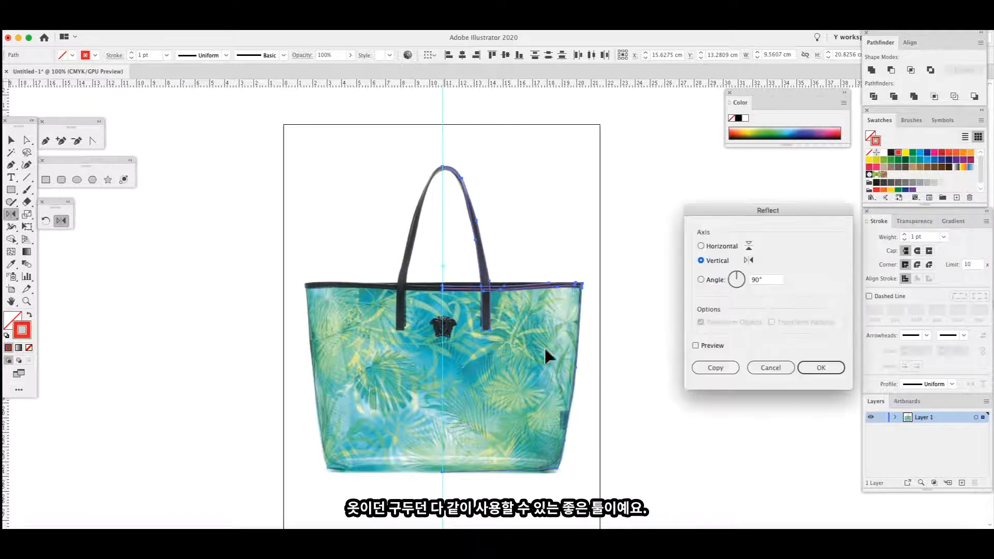
click(729, 370)
click(11, 140)
click(276, 217)
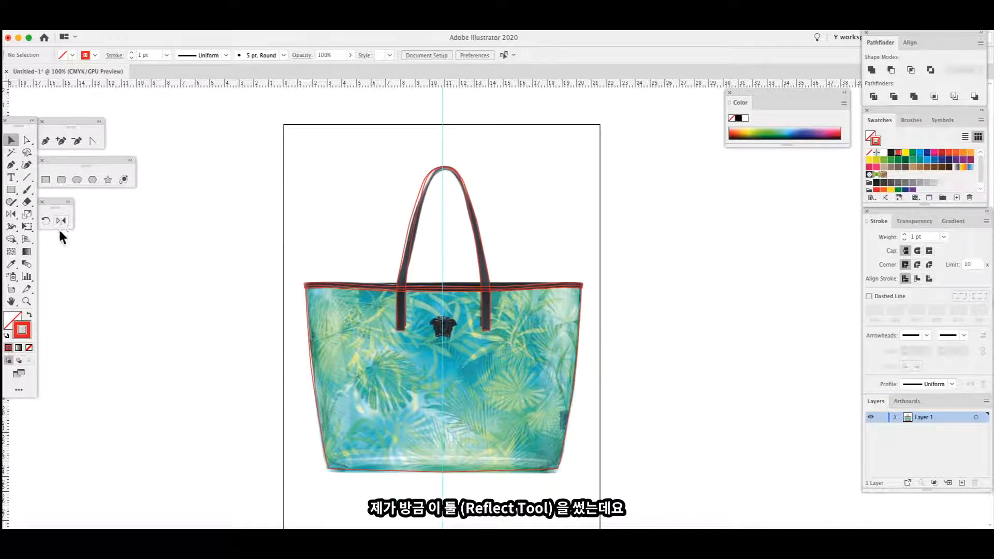
key(super+z)
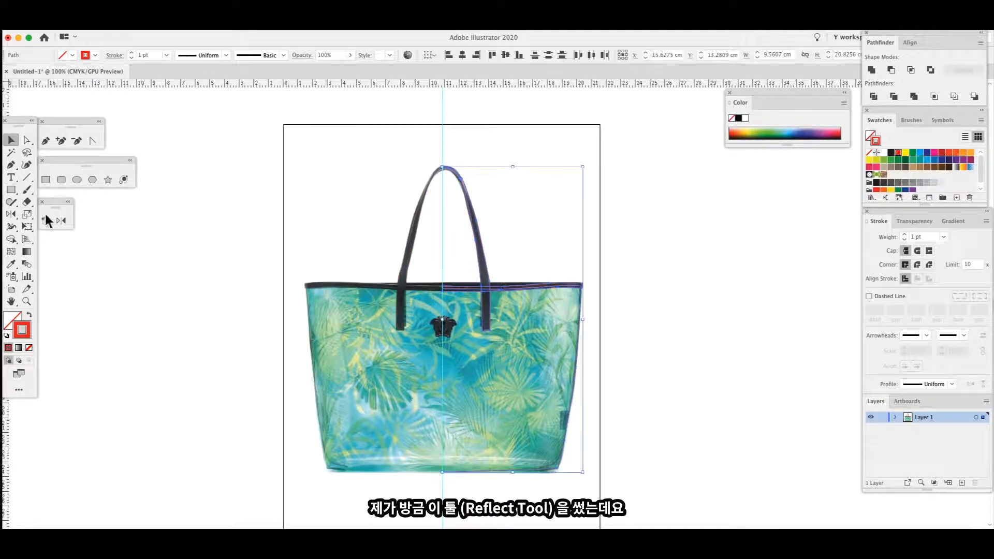
Select the traced half, preview its reflection about the center guide on the Vertical axis, and create it as a copy.
click(435, 134)
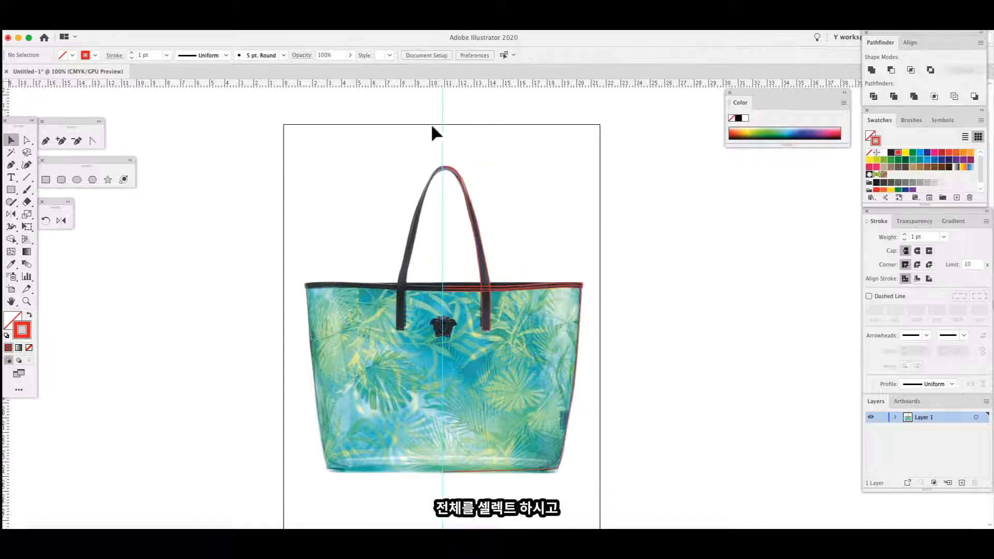
click(467, 170)
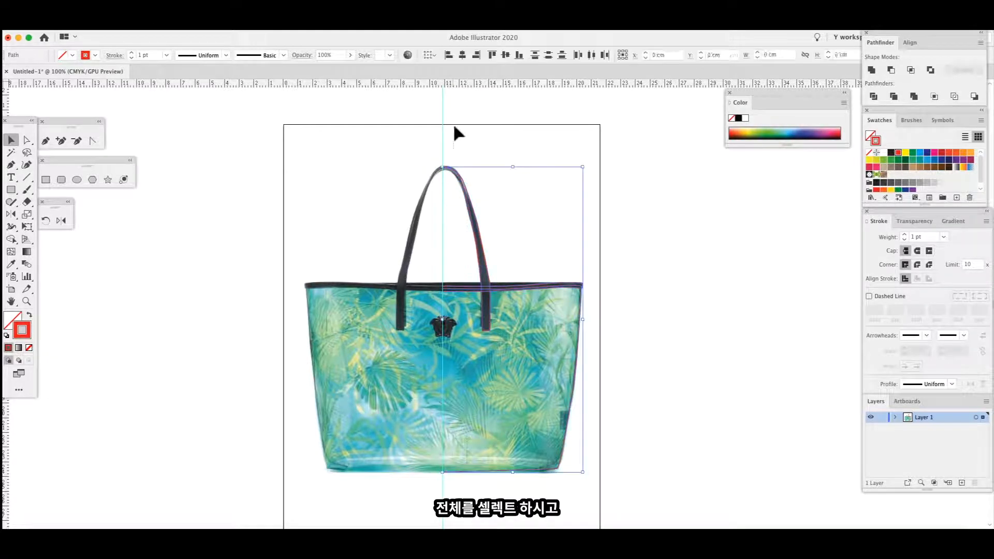
click(62, 221)
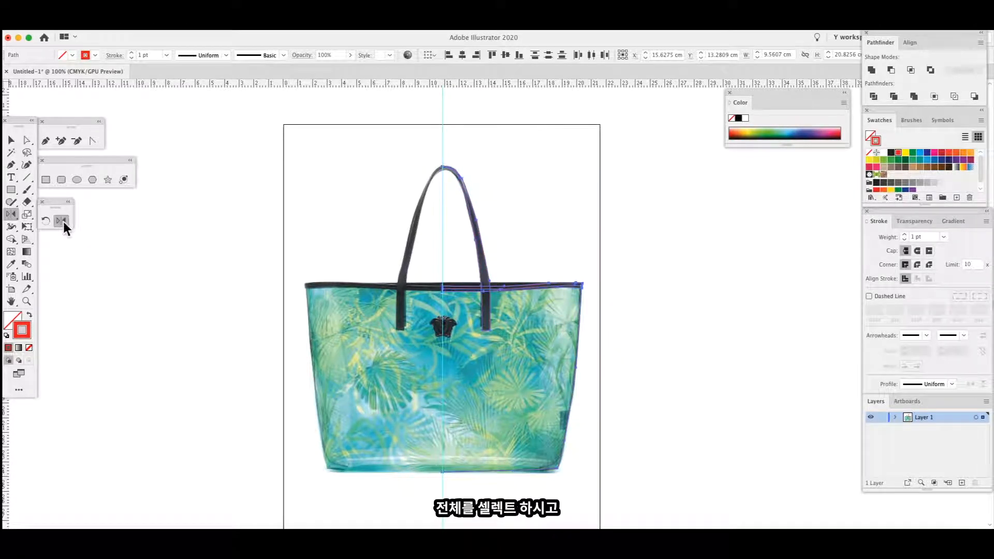
alt+click(443, 261)
drag(741, 212, 588, 95)
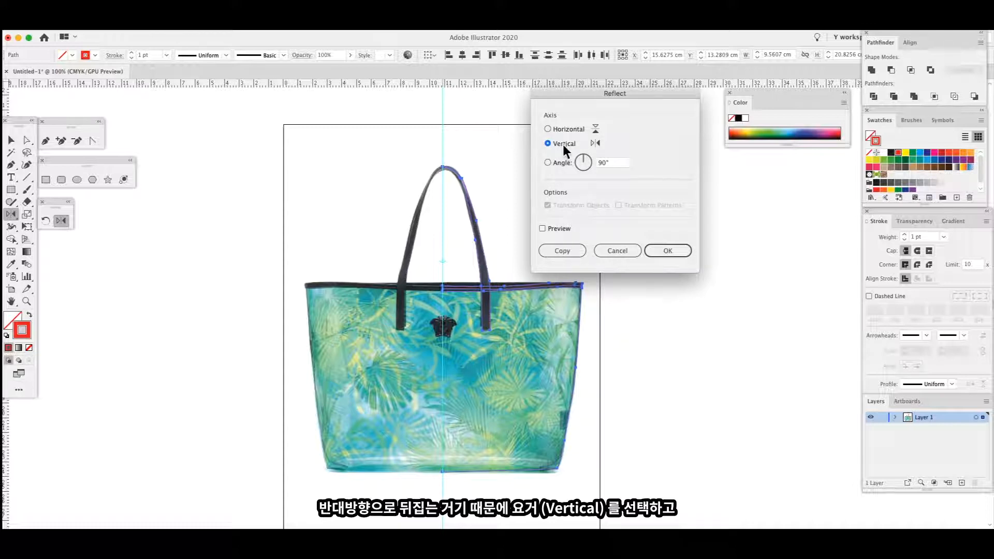
click(573, 129)
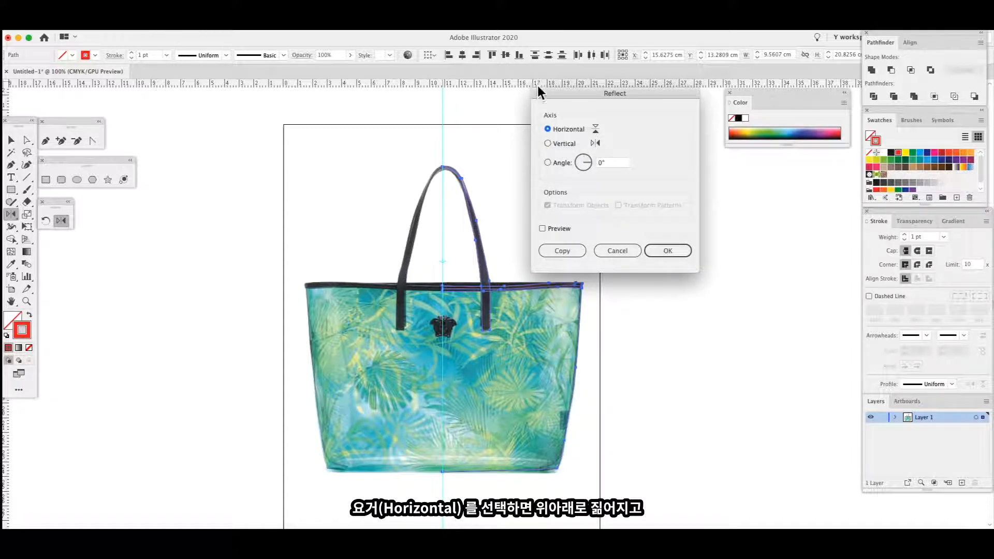
click(570, 144)
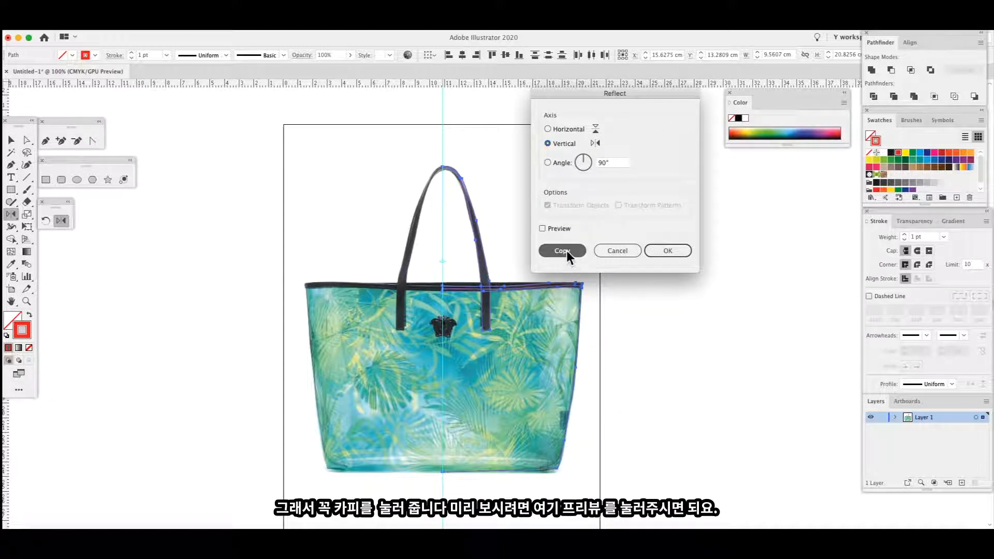
click(542, 228)
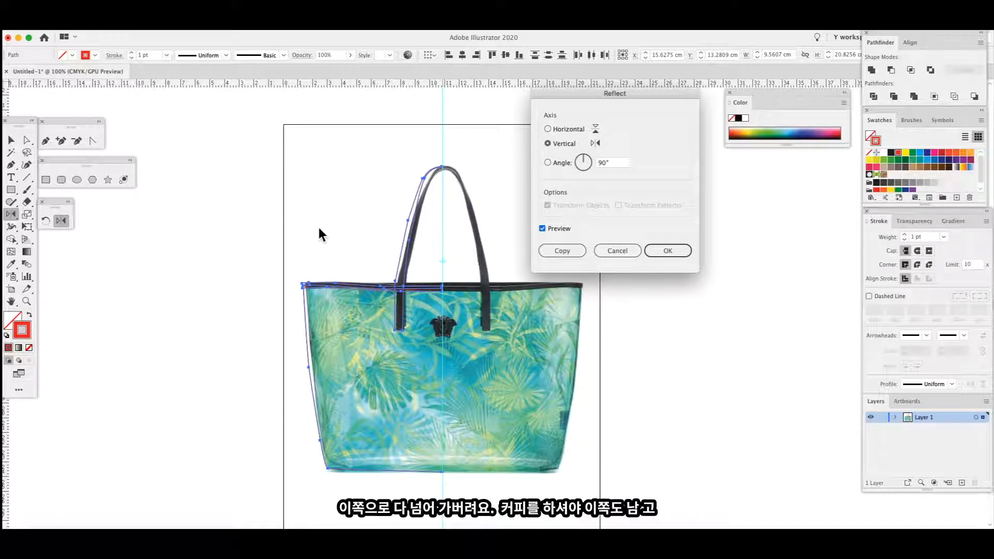
click(564, 252)
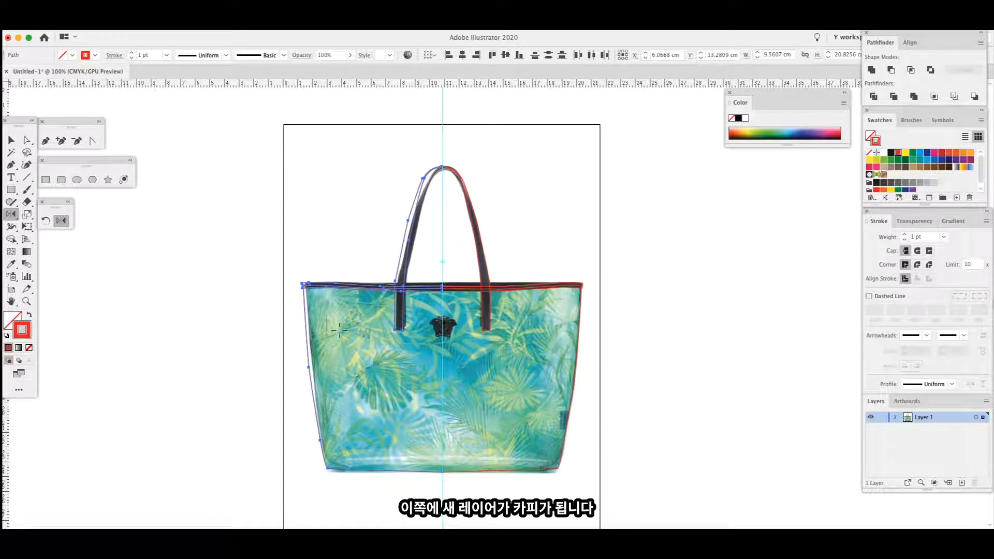
click(11, 141)
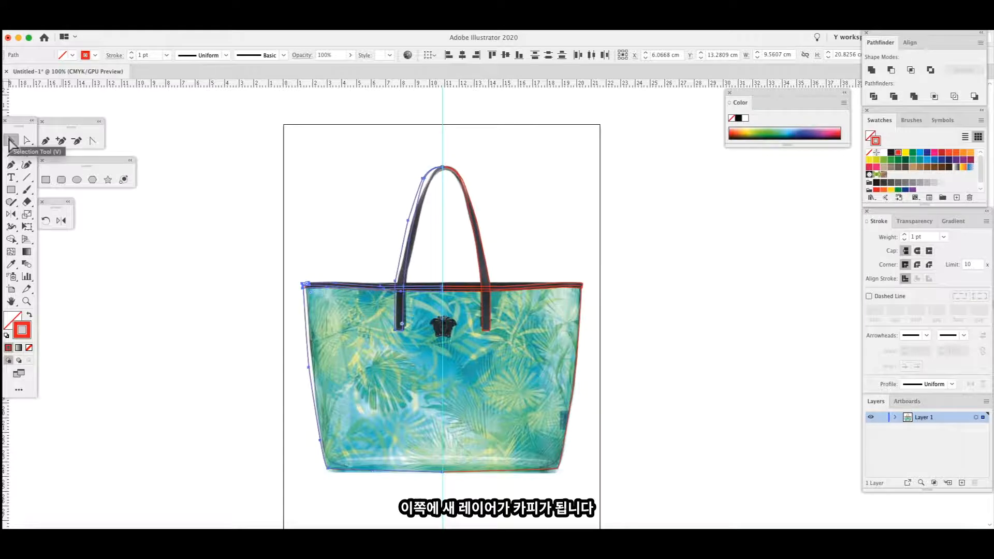
Delete the vertical center guide running through the bag drawing.
key(super+equal)
key(super+equal)
key(super+equal)
drag(461, 239, 358, 253)
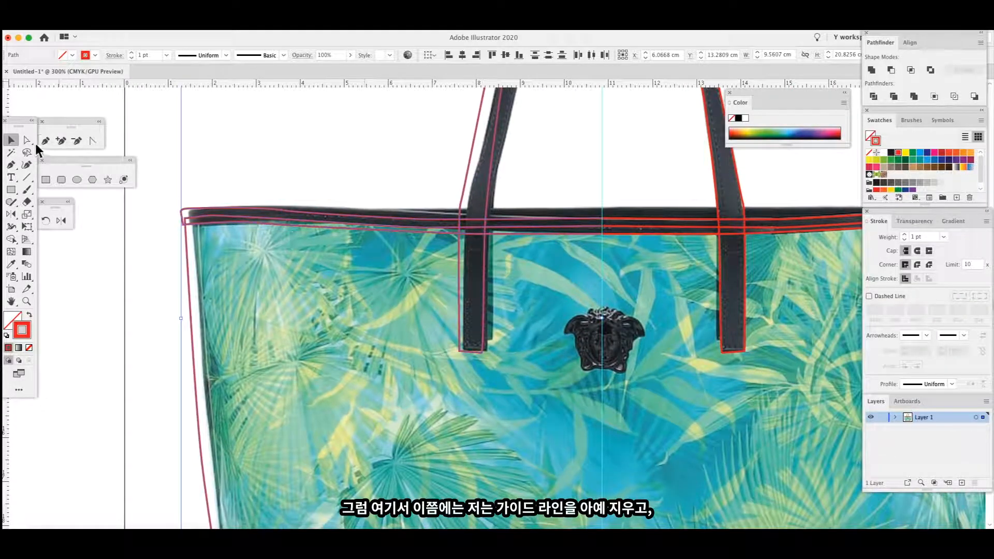
click(27, 140)
scroll(554, 236, right, 5)
scroll(554, 235, up, 2)
click(511, 216)
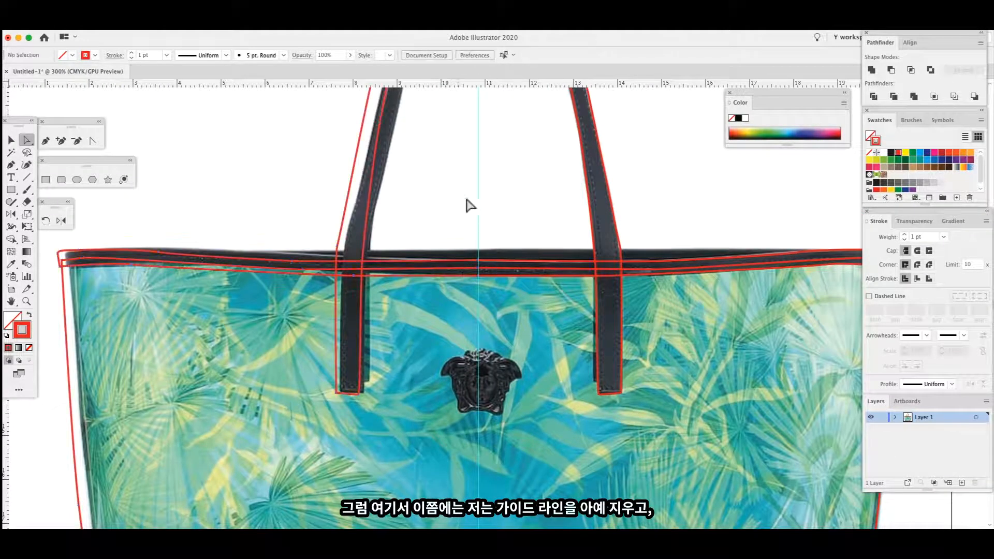
drag(468, 206, 522, 237)
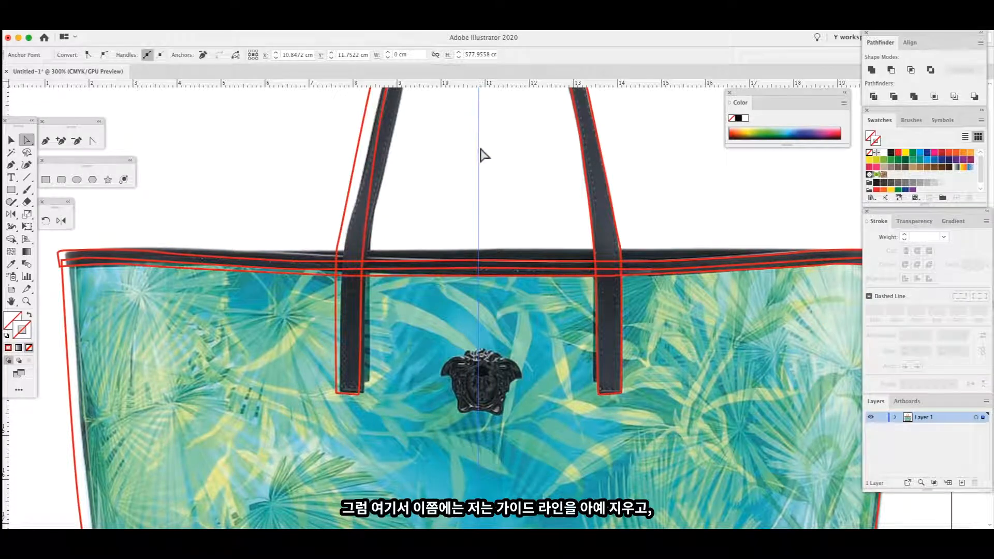
key(Delete)
Join the mirrored halves of the top trim and of the bag body at their upper center anchor points.
key(super+equal)
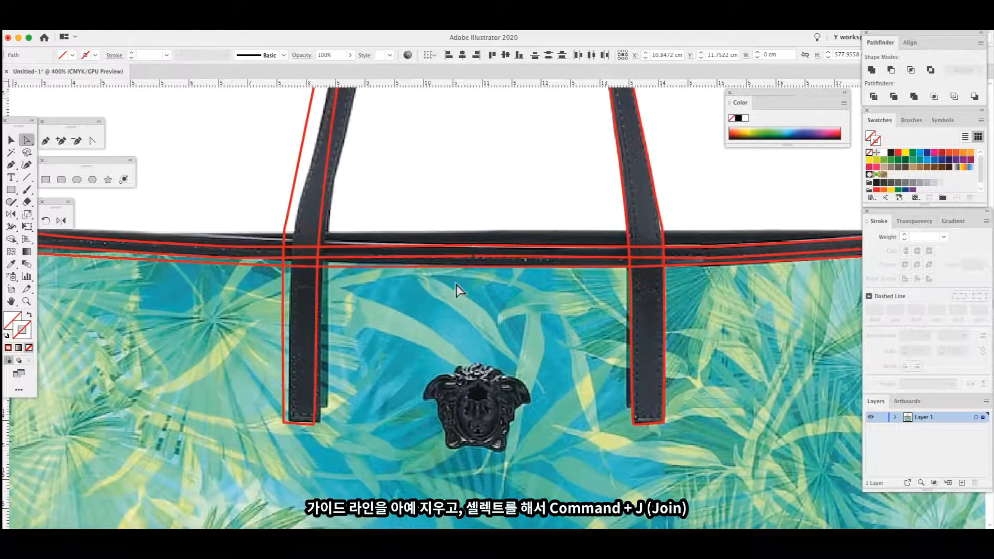
click(483, 251)
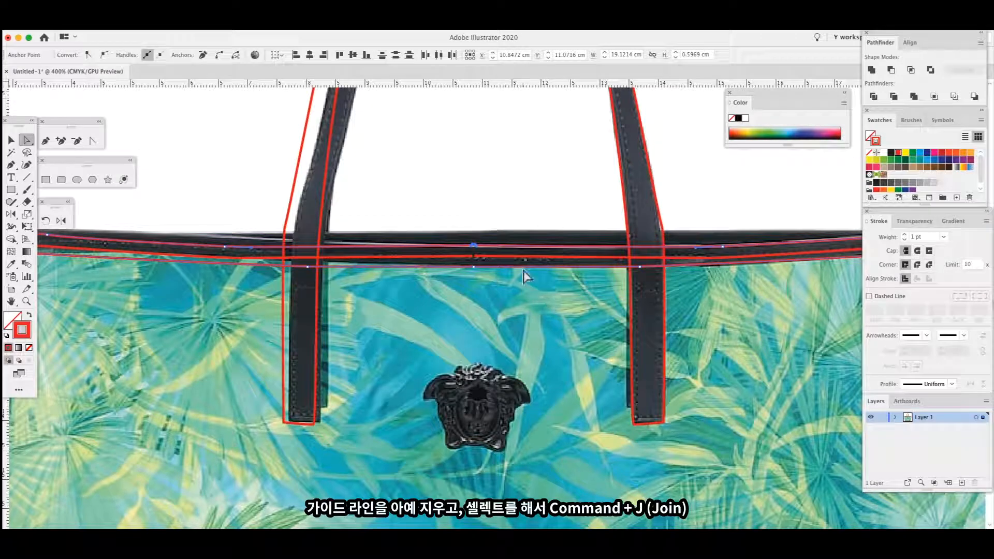
key(super+j)
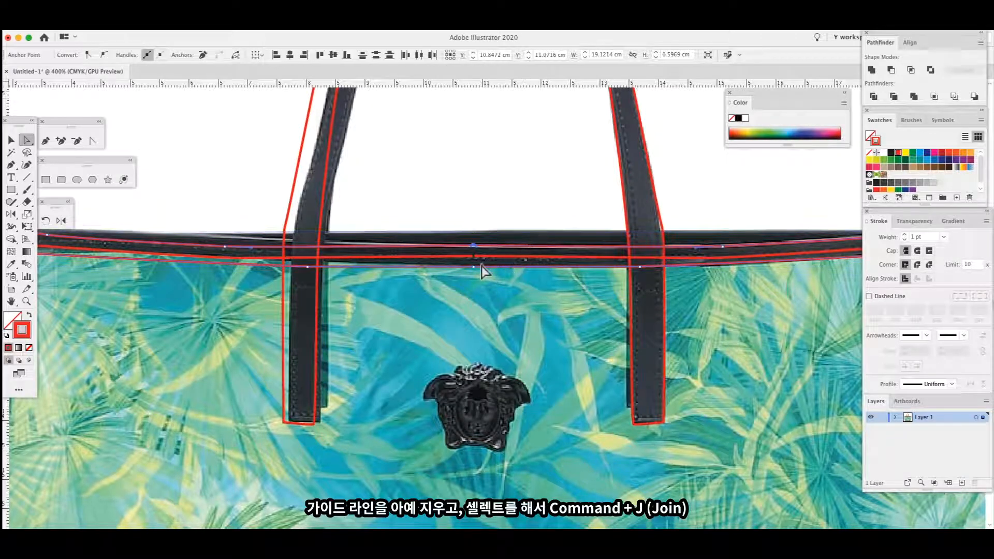
key(super+j)
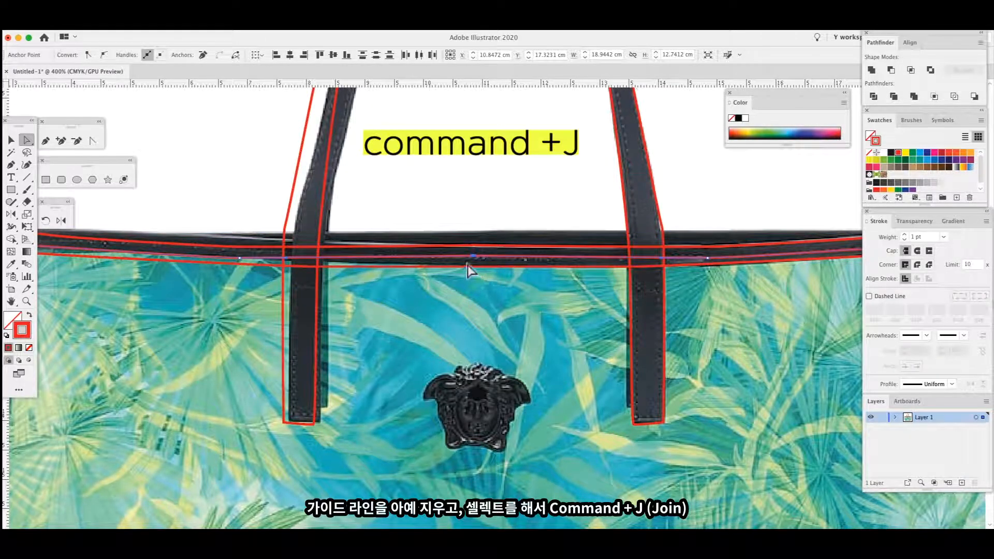
Separate the overlapping end anchors at the bag's bottom center and join the two body halves there.
click(515, 356)
drag(535, 440, 538, 196)
drag(512, 512, 515, 307)
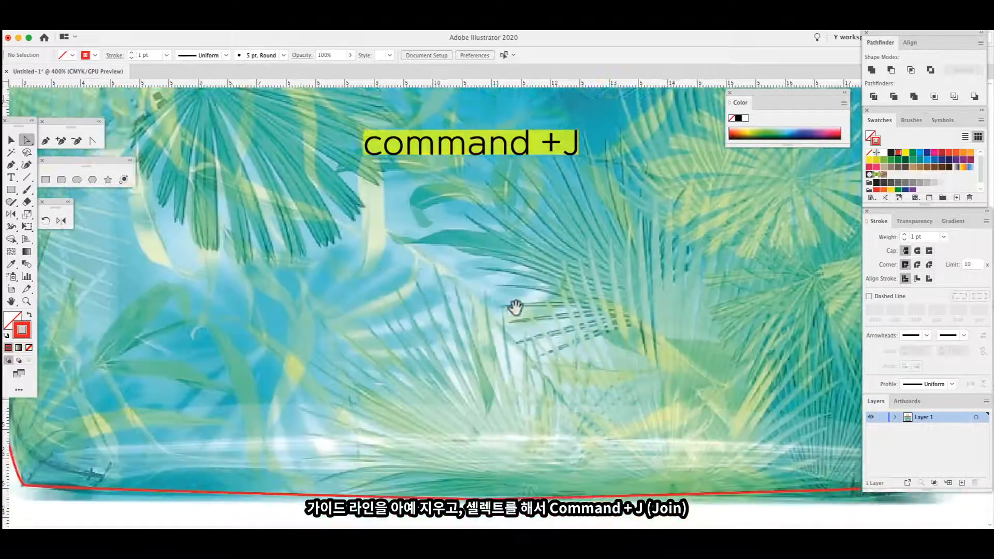
drag(525, 482, 529, 337)
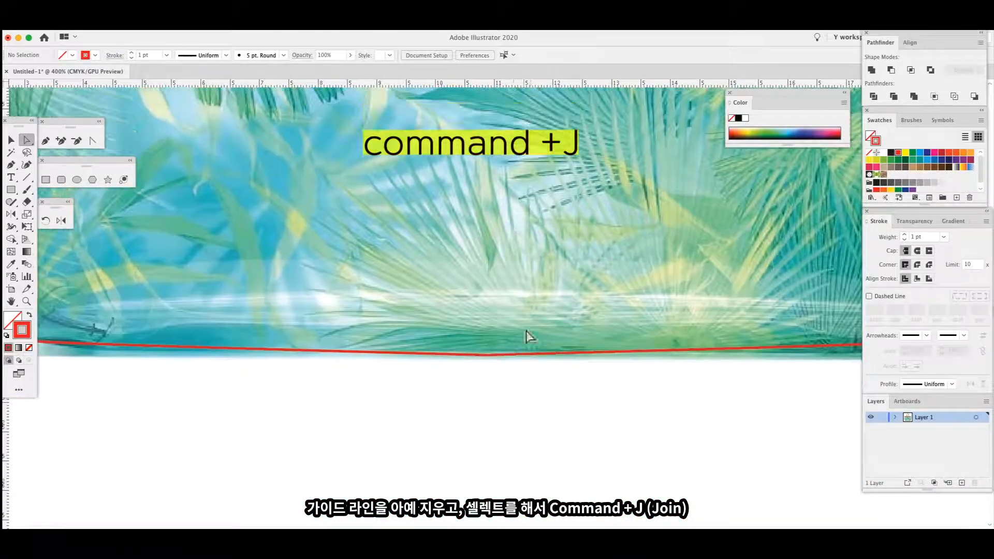
click(487, 357)
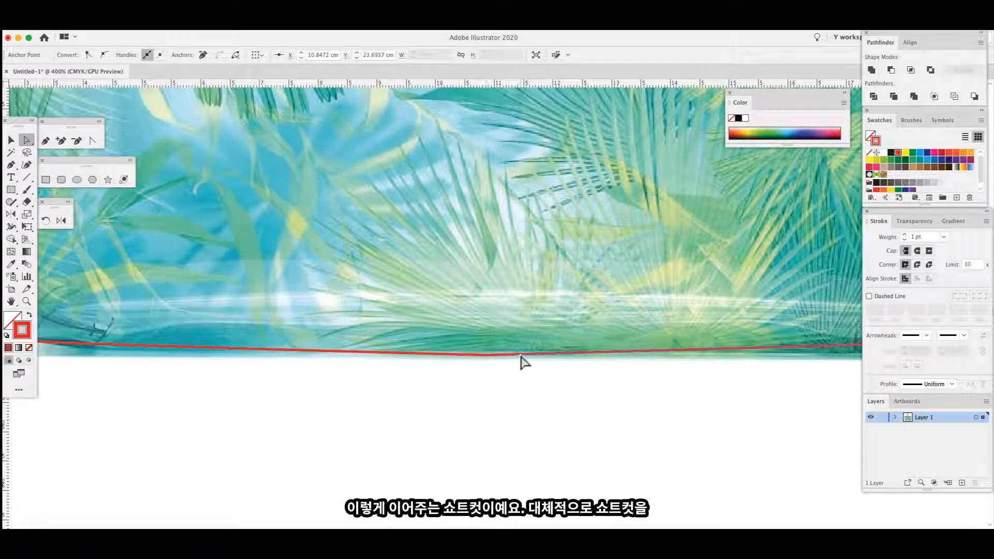
key(Delete)
drag(485, 354, 528, 377)
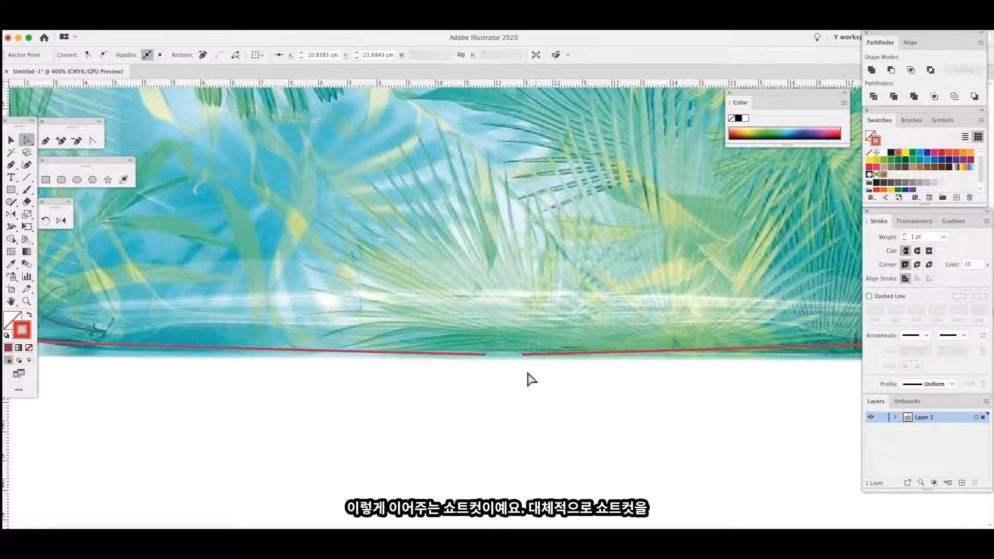
key(super+j)
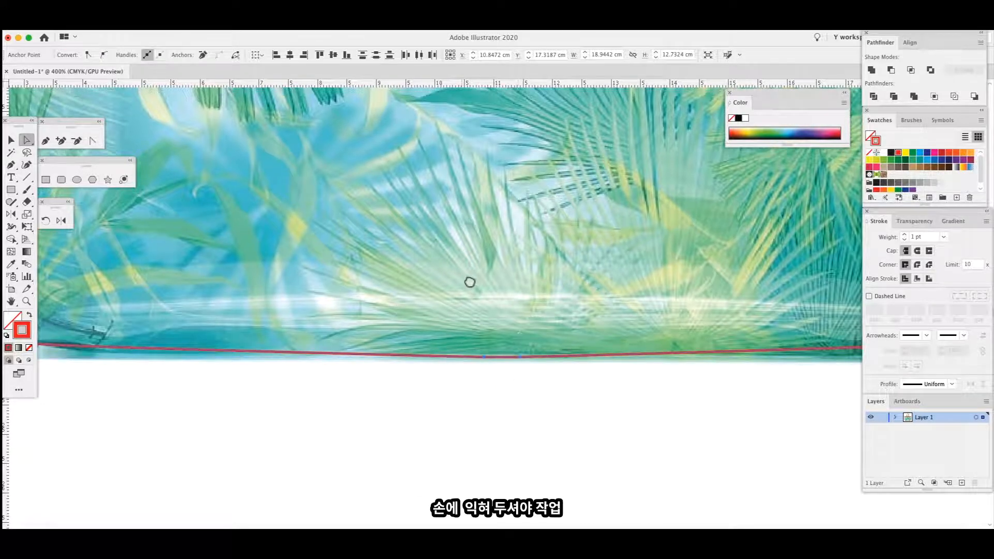
Delete the two extra anchor points at the bottom center so the bag's base runs straight between its corners.
scroll(468, 282, down, 3)
click(76, 140)
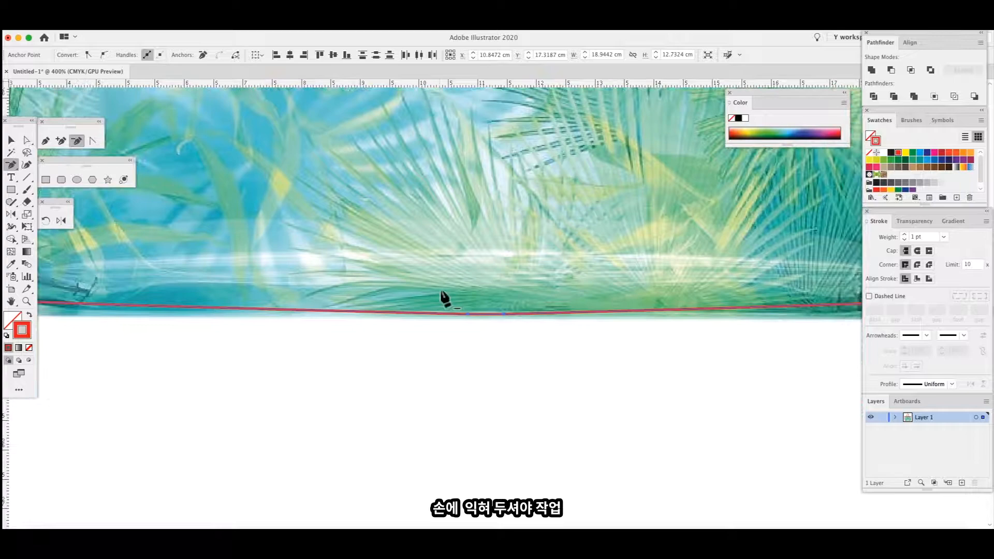
click(503, 314)
click(469, 314)
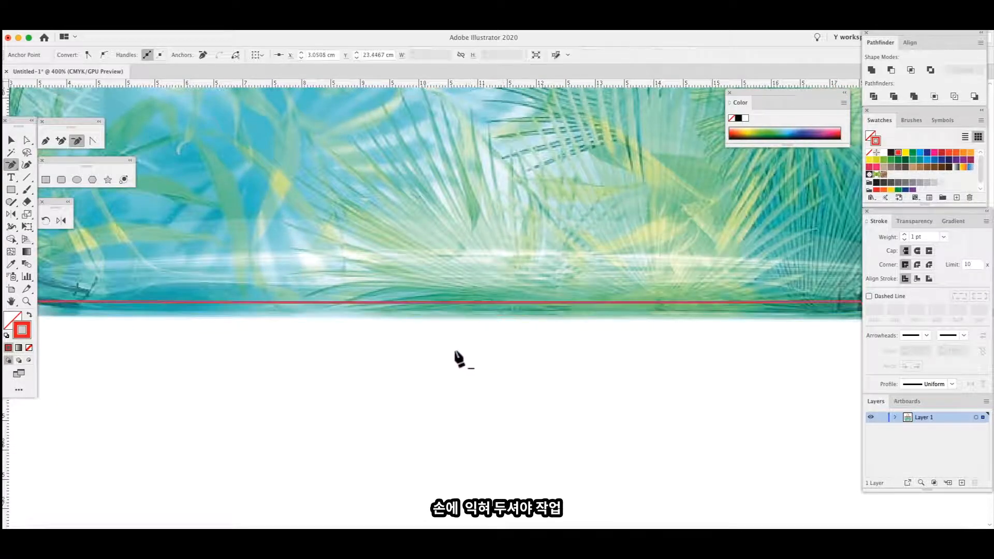
Try to draw the rear handle's curve over the top of the handle with the Pen tool, and undo it.
click(27, 139)
drag(468, 143, 492, 395)
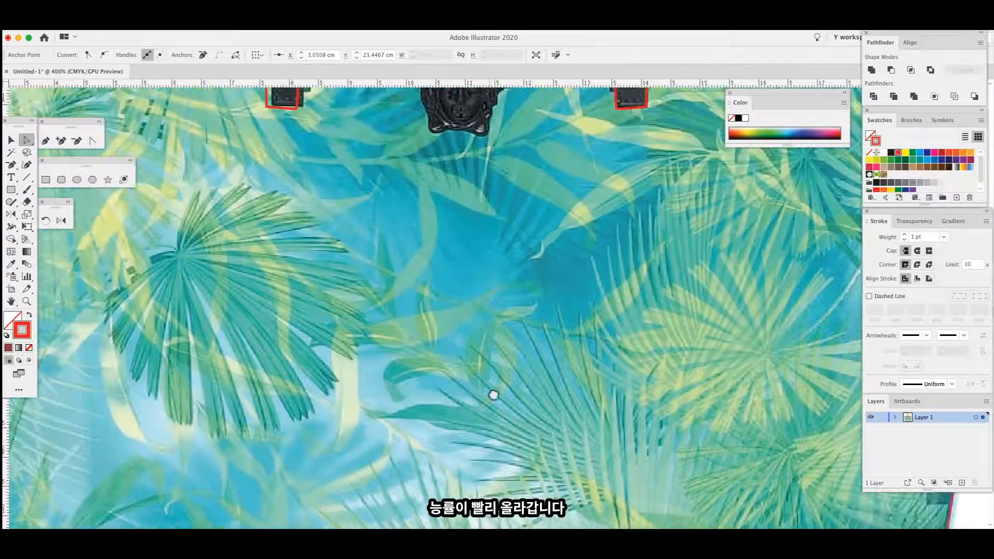
drag(505, 164, 517, 521)
drag(444, 178, 441, 273)
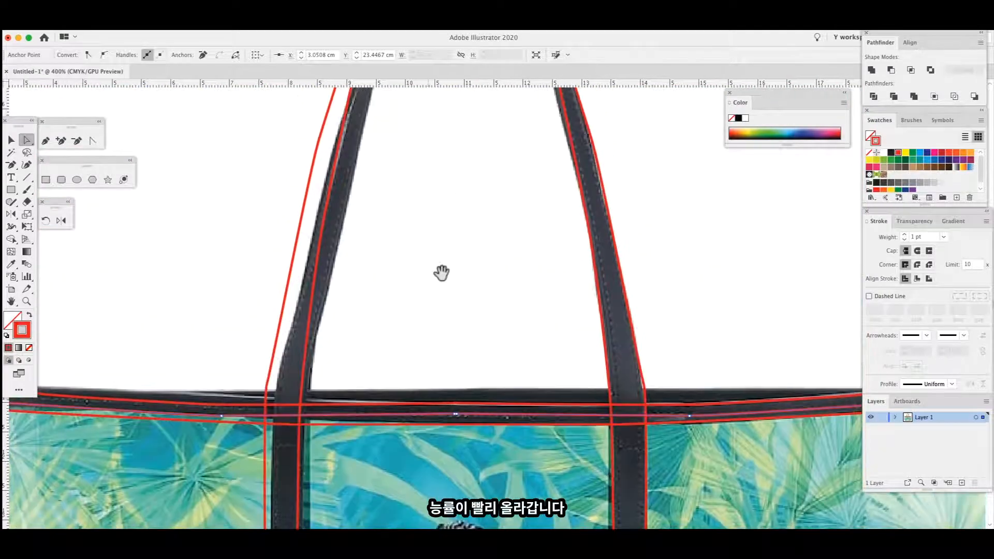
drag(445, 150, 424, 355)
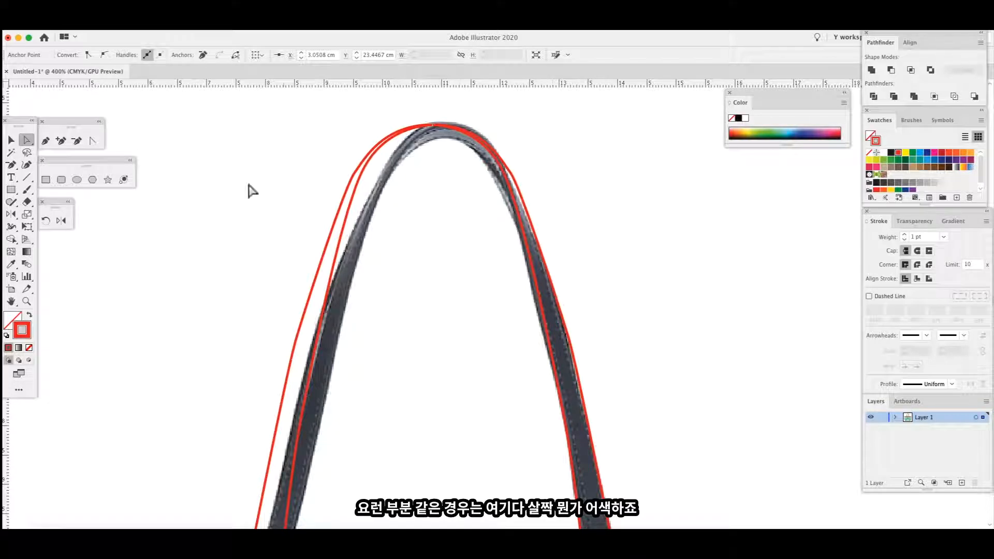
click(46, 141)
click(333, 238)
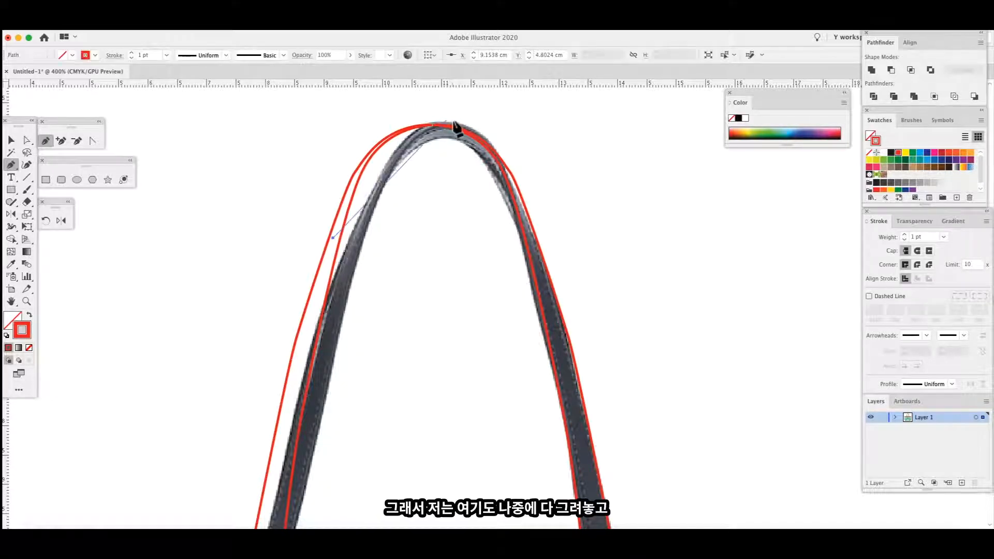
drag(433, 125, 479, 124)
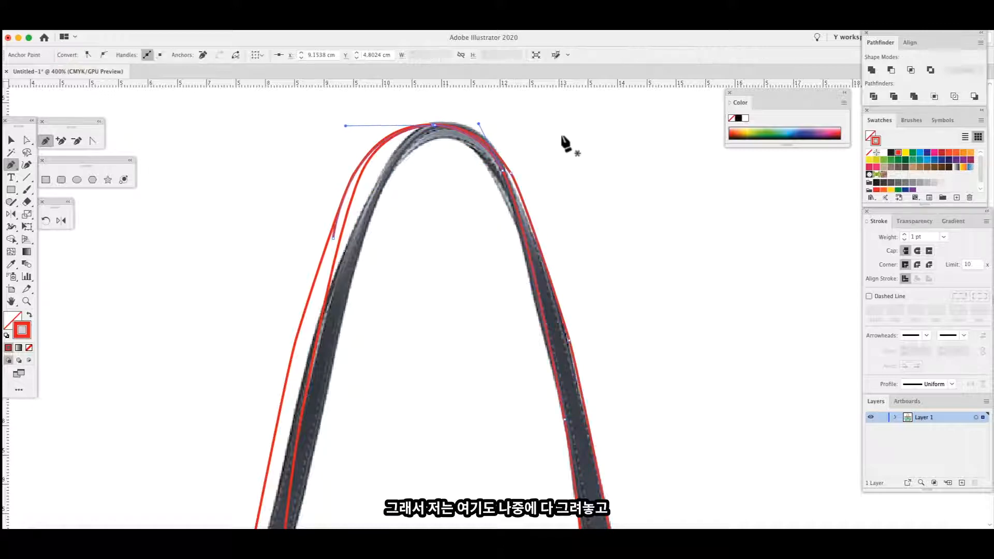
key(super+z)
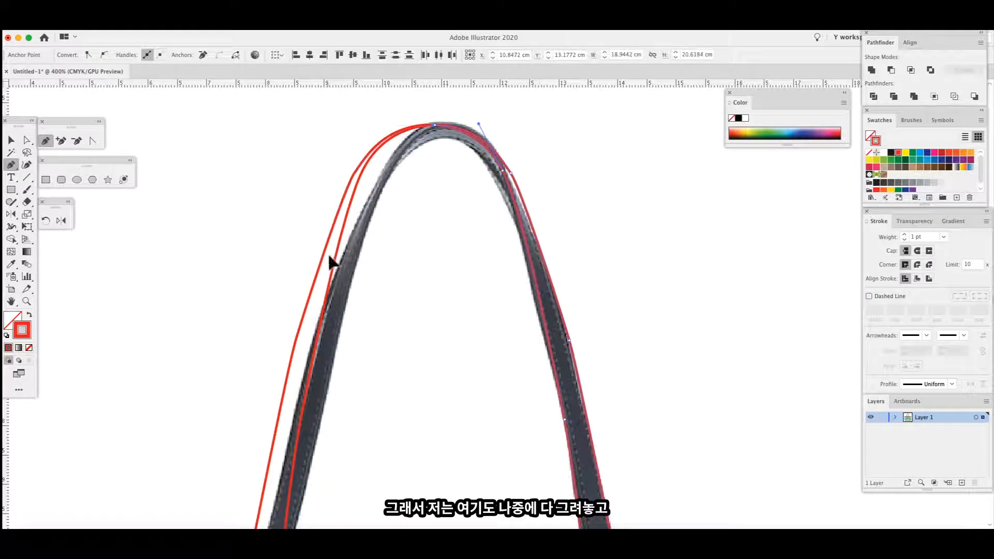
Draw a closed arched shape for the rear handle across the top, starting on the left strap at about X 9.07, Y 5.07 cm.
click(328, 253)
drag(433, 127, 516, 127)
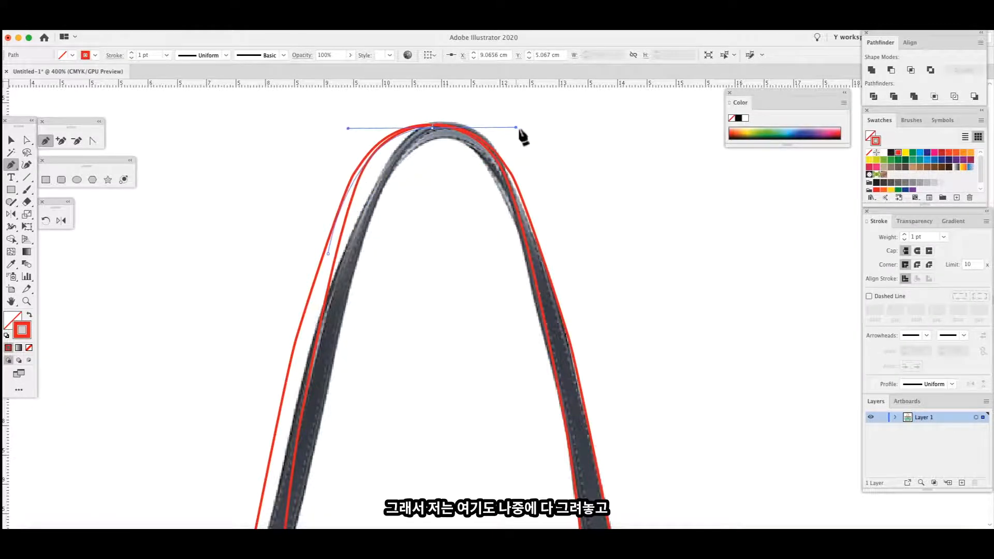
click(543, 283)
drag(438, 135, 376, 141)
drag(328, 253, 314, 298)
Refine the rear handle's inner curve by adjusting the direction handle of its top center anchor, and deselect it.
click(27, 140)
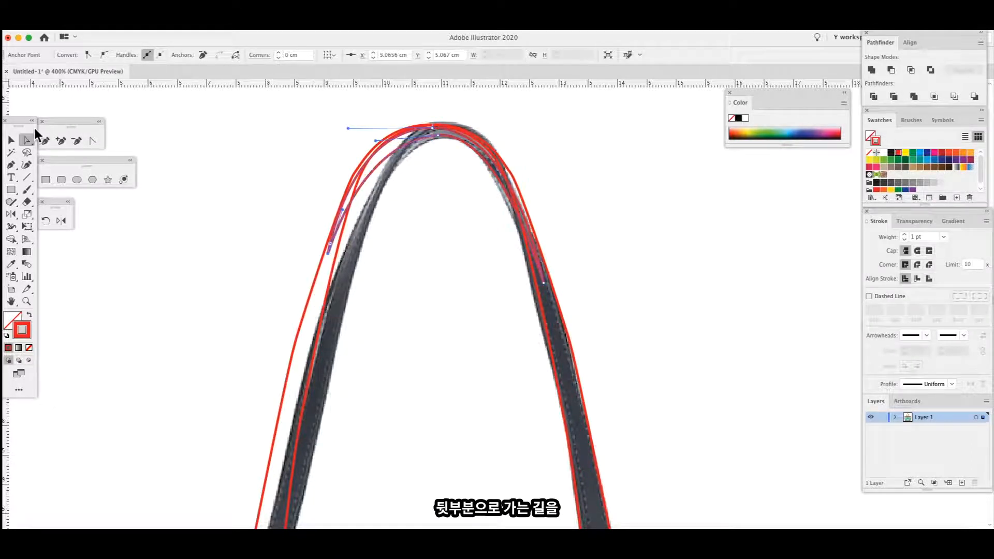
click(436, 136)
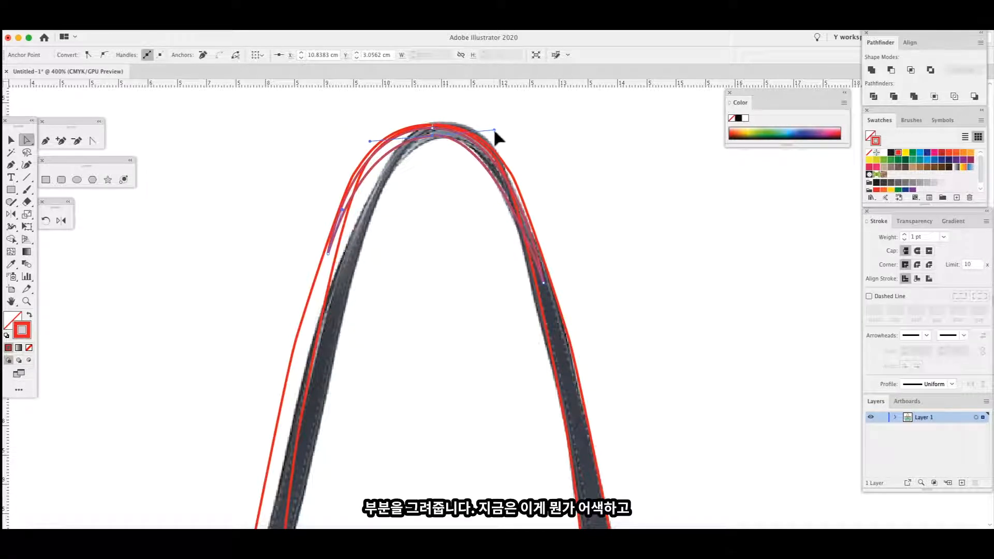
drag(494, 129, 499, 129)
click(540, 124)
Select all the traced bag paths and give them a black stroke and a white fill.
key(super+minus)
key(super+minus)
key(super+minus)
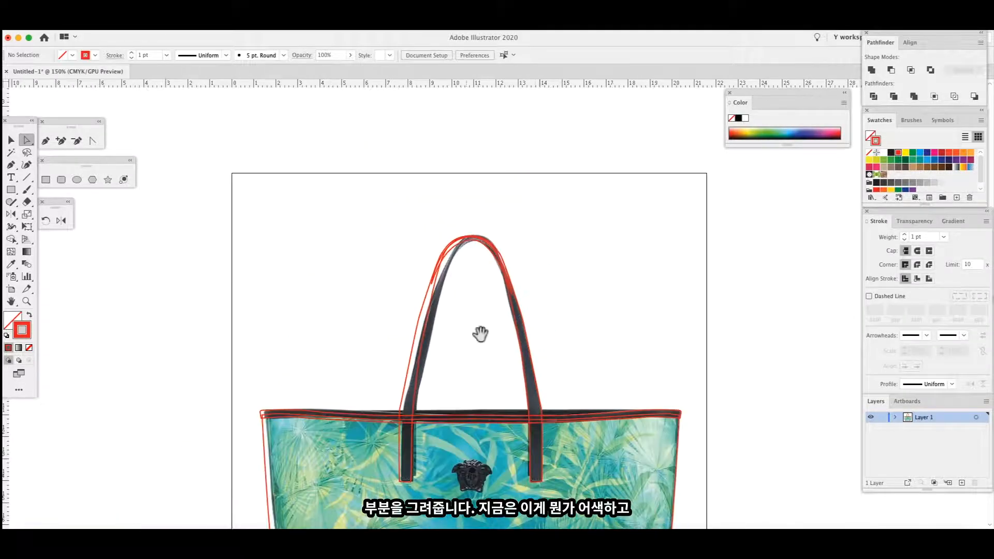
drag(477, 333, 417, 175)
key(super+minus)
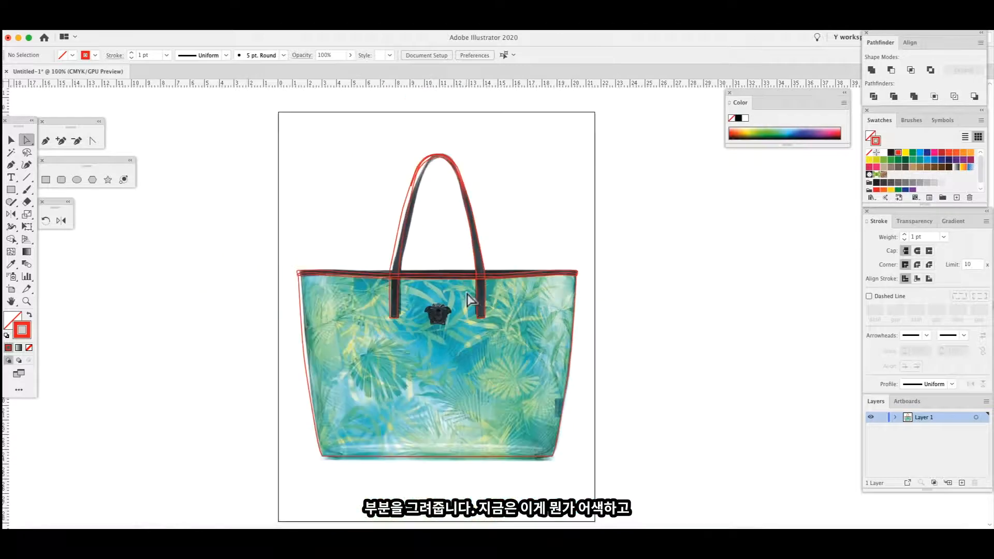
drag(318, 139, 610, 450)
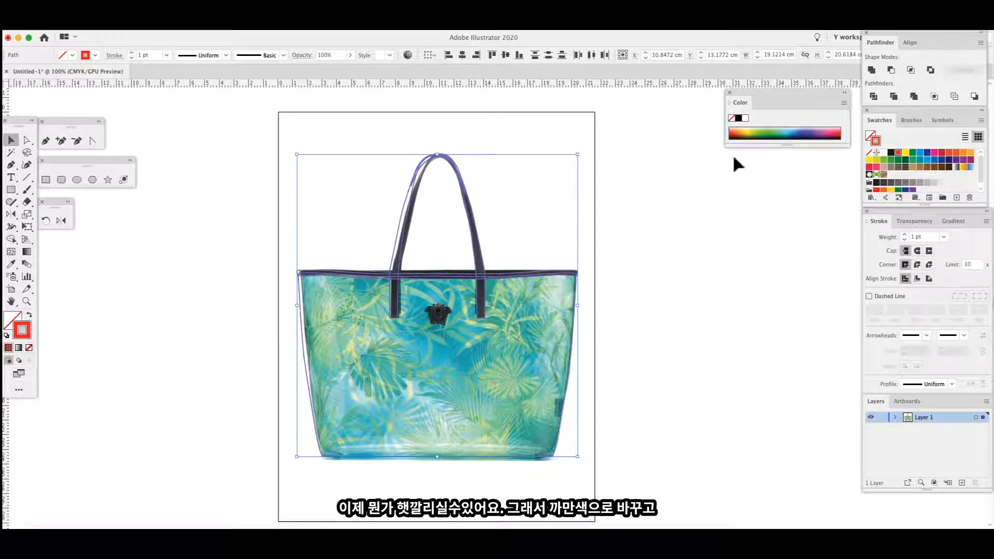
click(739, 119)
key(x)
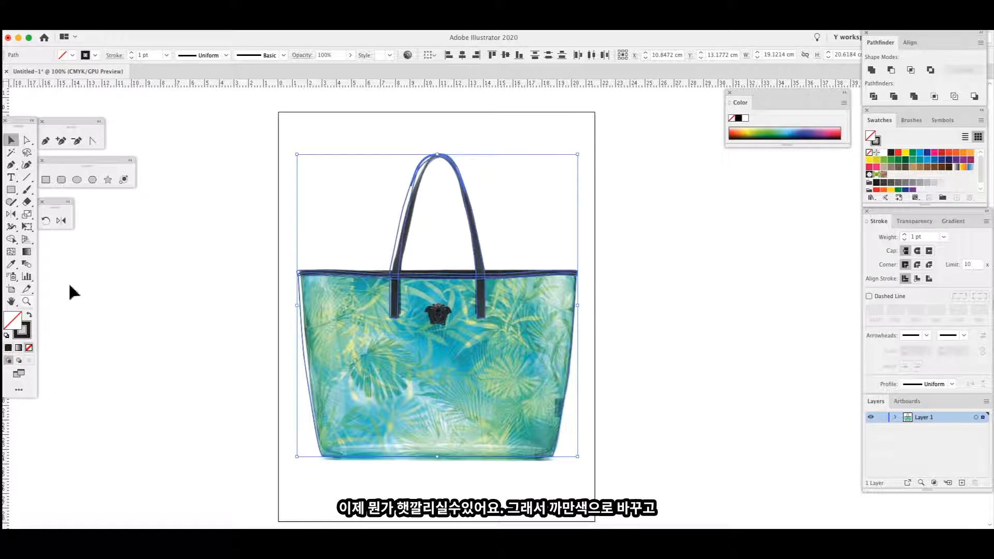
click(884, 153)
Move the bag drawing onto the blank canvas beside the photo and bring its handle shapes to the front.
drag(467, 317, 422, 313)
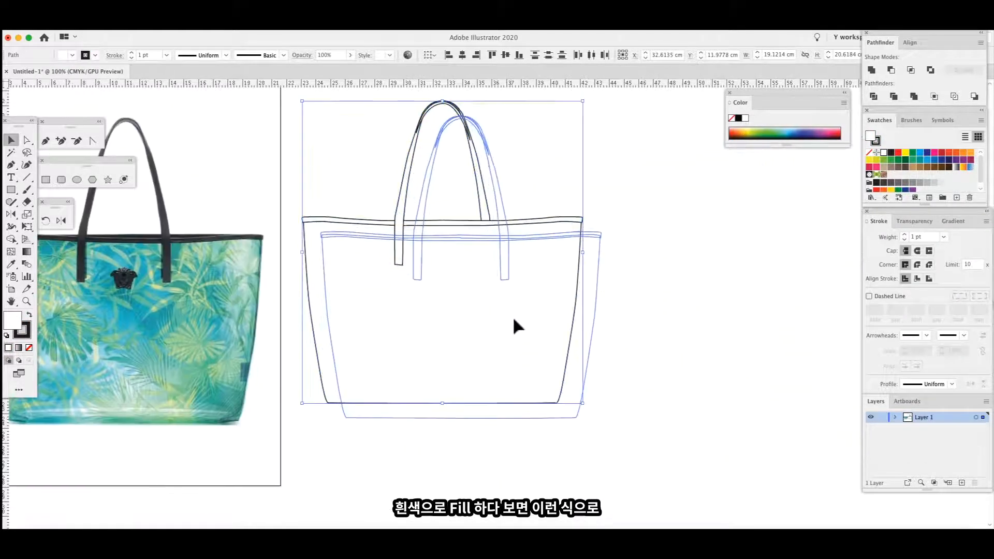
click(687, 281)
drag(402, 113, 535, 176)
key(super+shift+])
drag(491, 280, 508, 333)
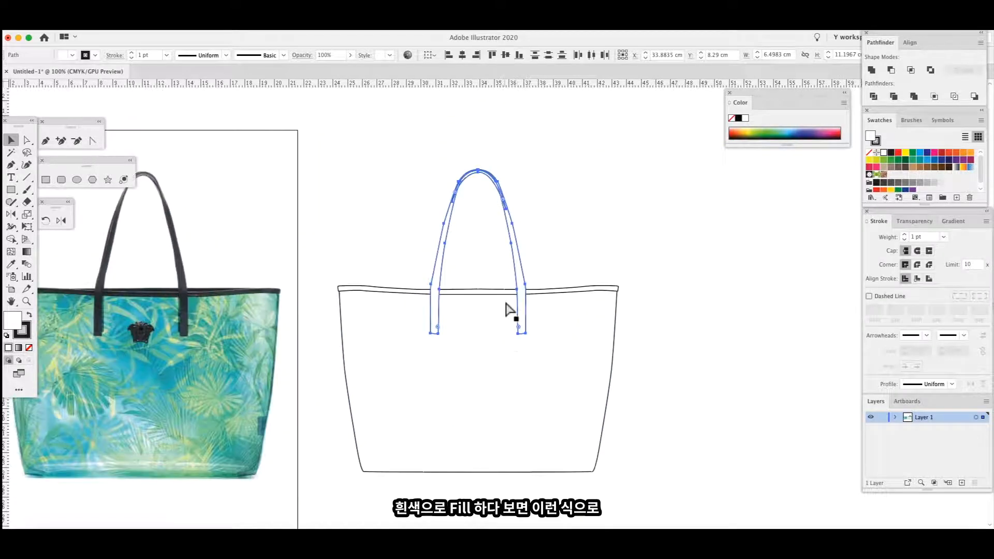
Fill the rear handle shape at the top of the handles with light gray.
key(super+plus)
click(504, 299)
click(486, 150)
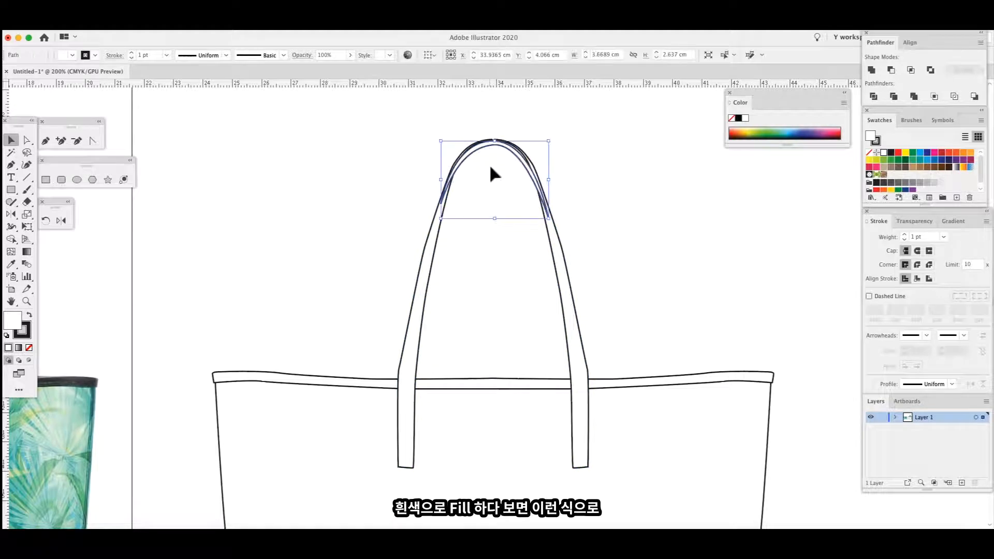
click(928, 182)
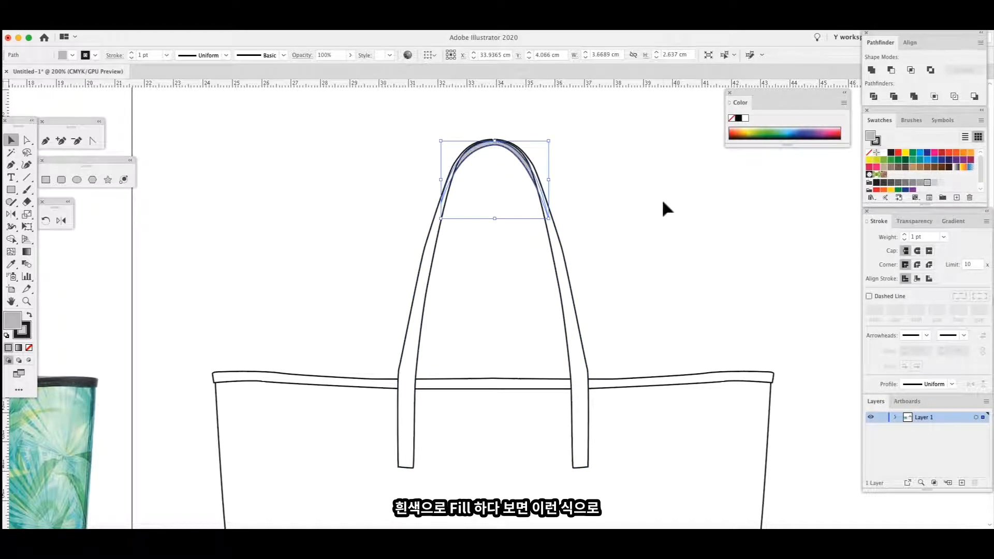
click(661, 198)
Select both front handle straps together, after checking their edges around the bag's top band.
scroll(483, 161, down, 3)
scroll(552, 366, down, 3)
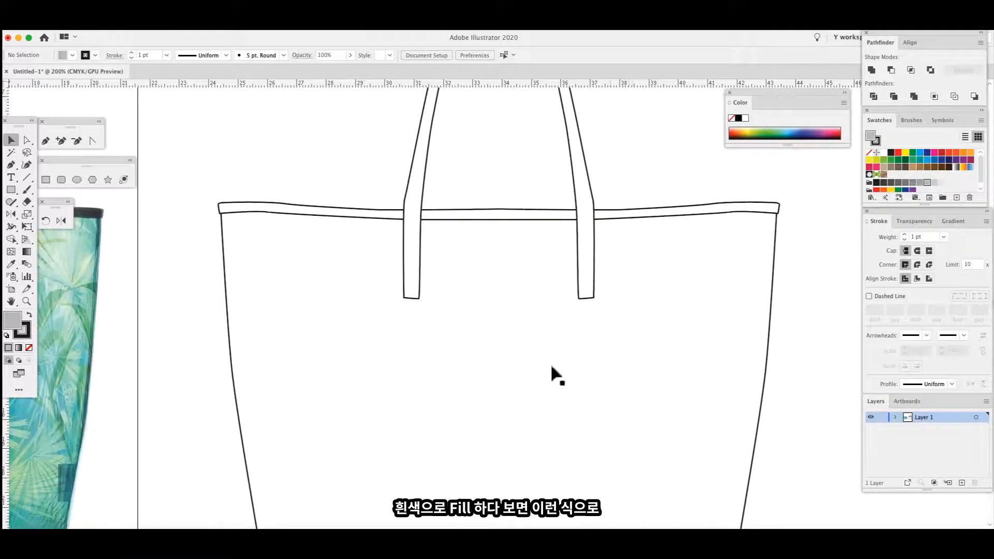
key(super+minus)
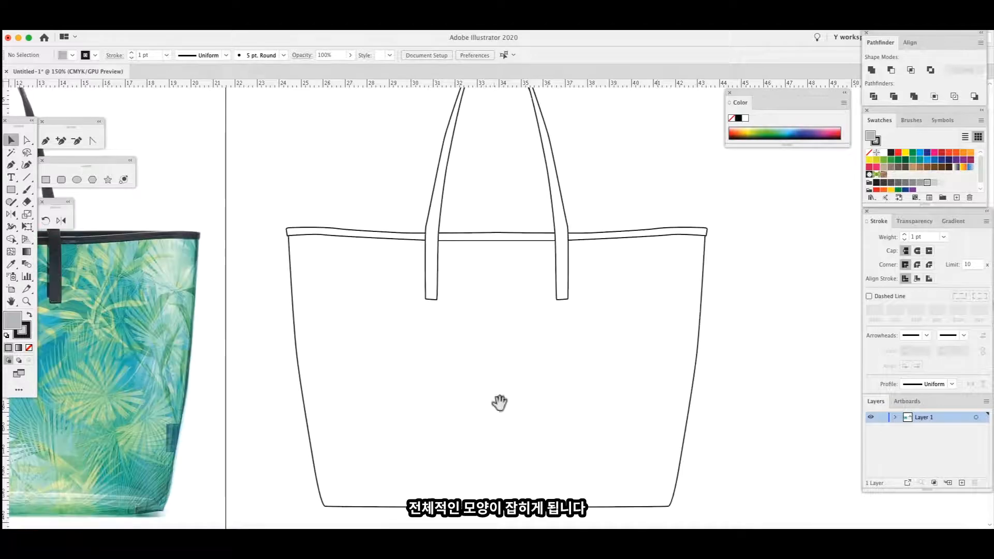
drag(499, 404, 515, 369)
key(super+plus)
key(super+plus)
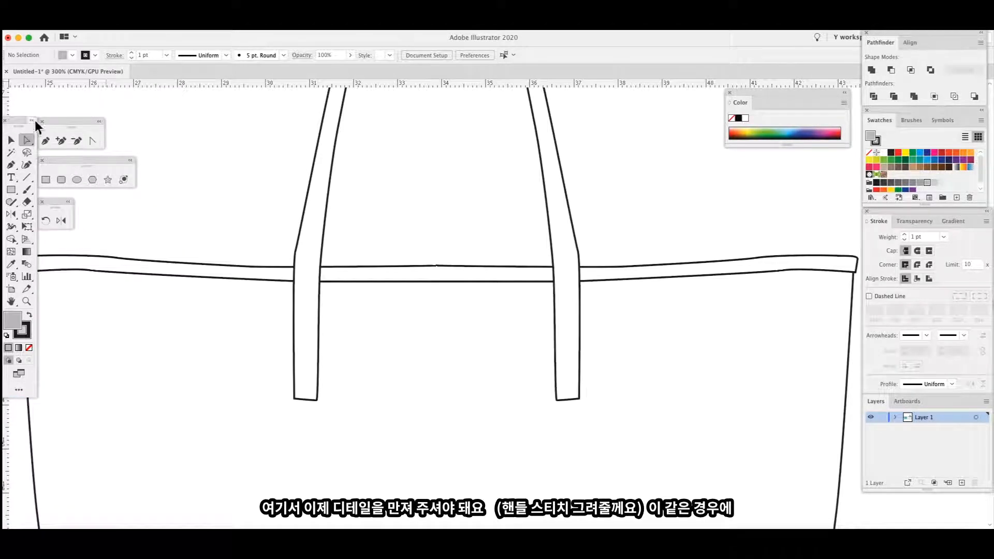
click(322, 263)
drag(293, 263, 294, 269)
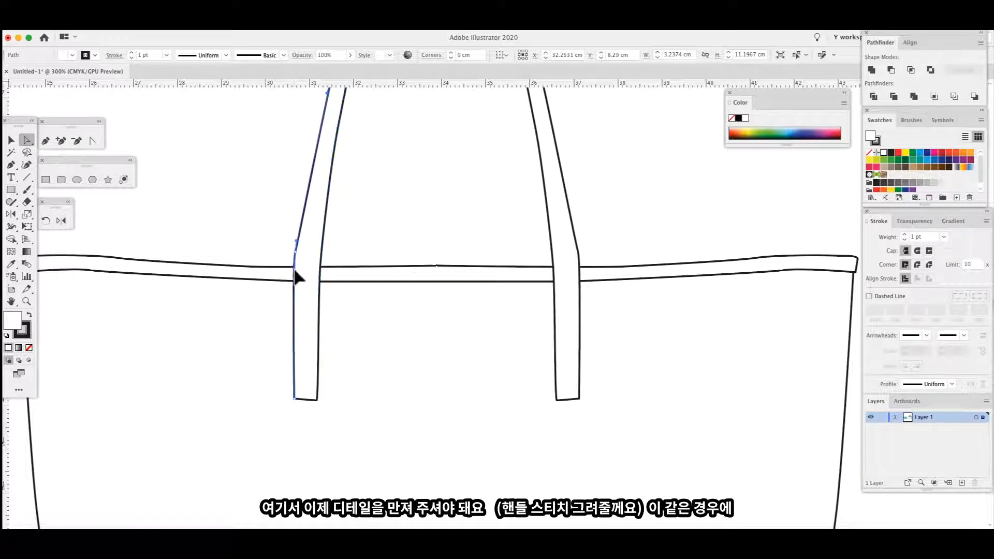
click(502, 204)
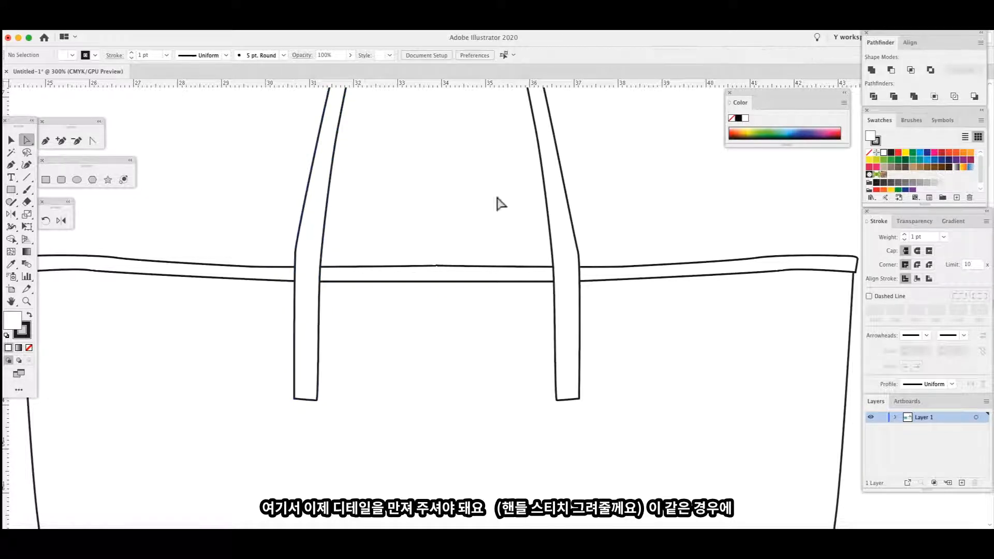
click(583, 257)
click(298, 256)
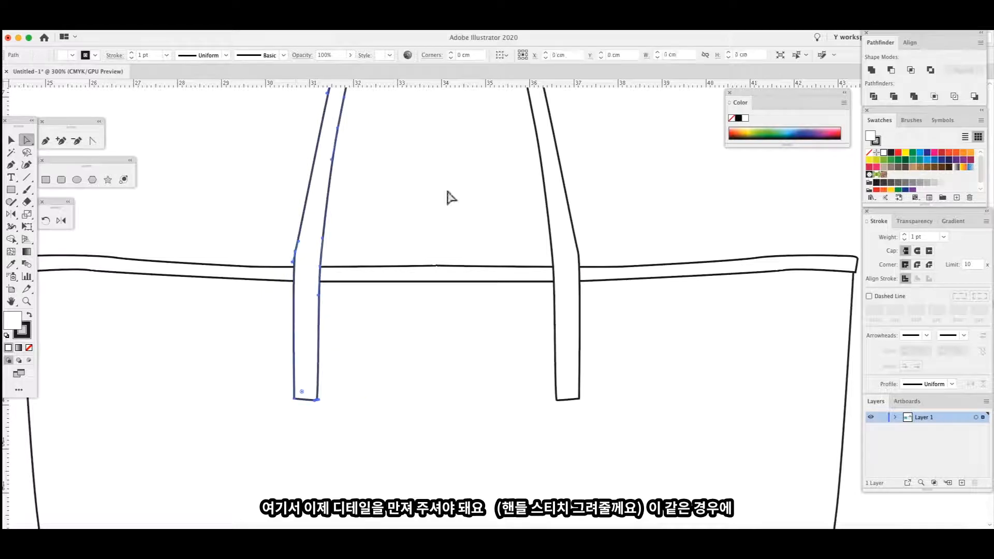
shift+click(571, 286)
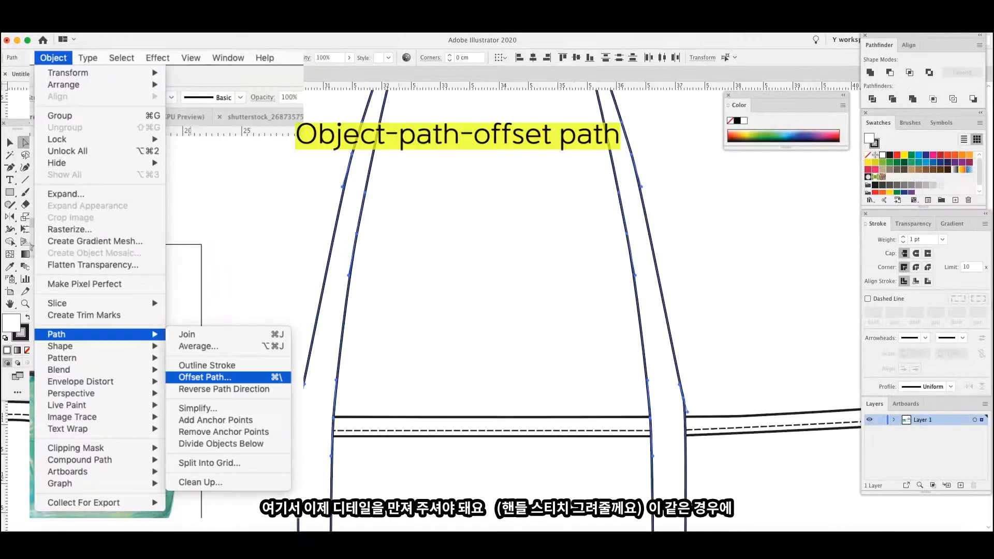
Offset both front handle shapes by -0.08 cm and style the new paths as unfilled 0.5 pt dashed stitching with 3 pt dashes and 1 pt gaps.
click(205, 376)
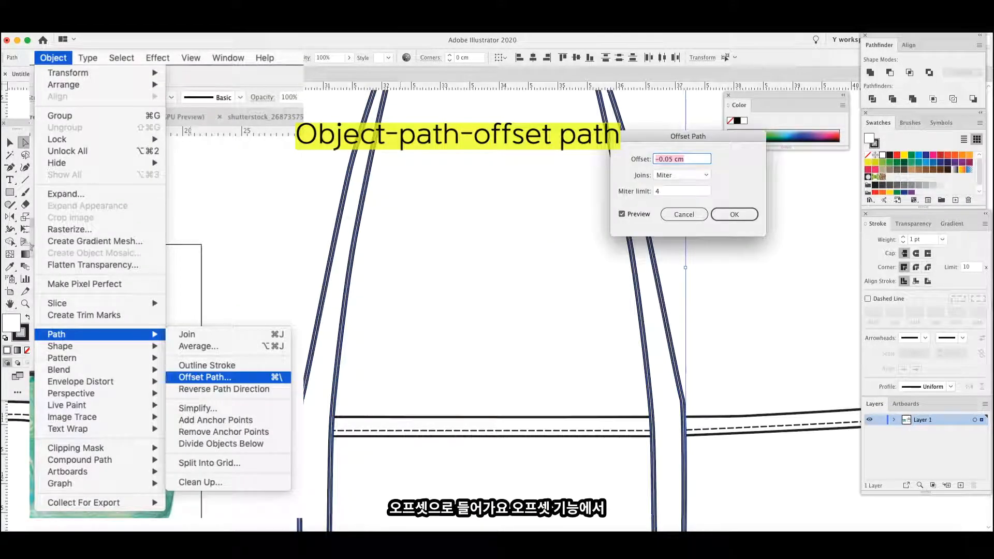
click(672, 159)
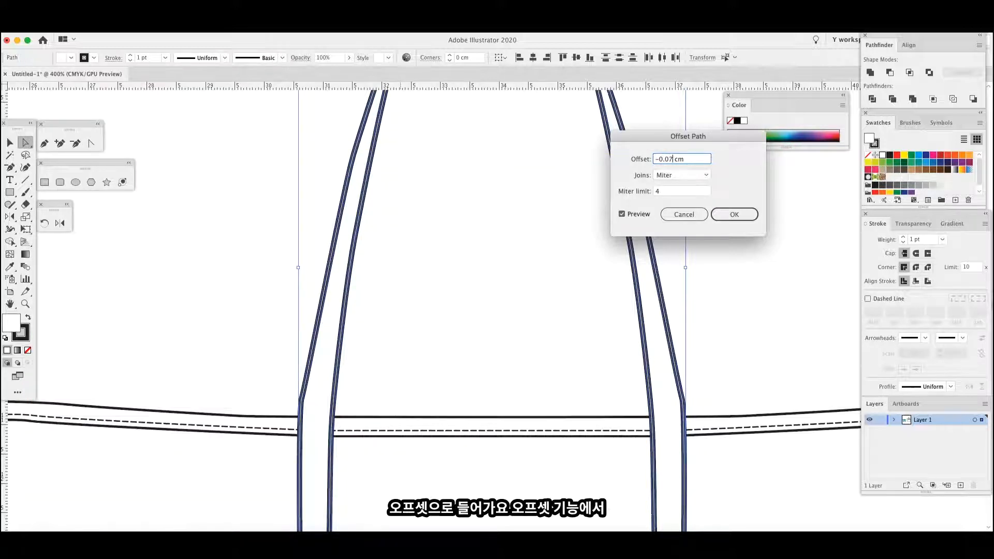
click(636, 215)
click(637, 216)
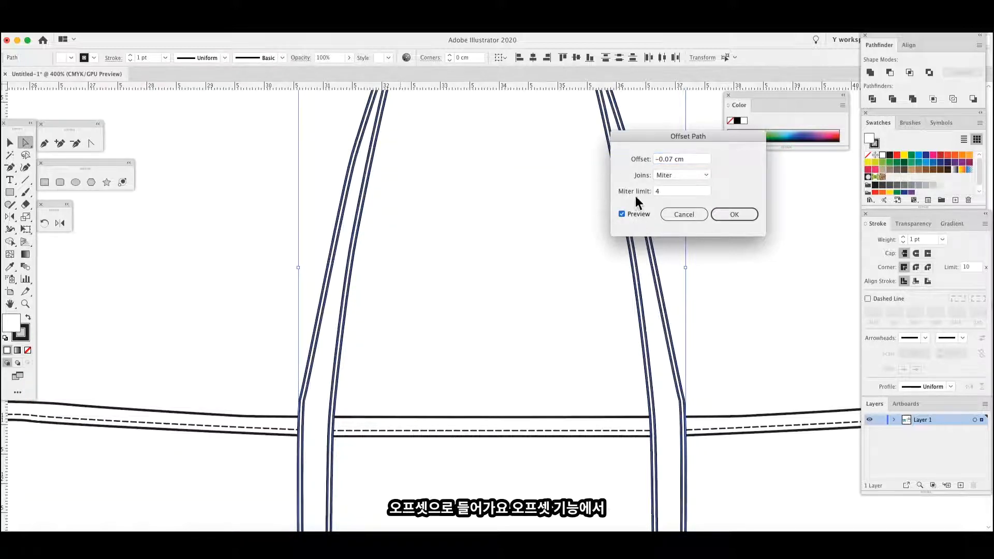
click(671, 161)
key(BackSpace)
text(8)
click(622, 214)
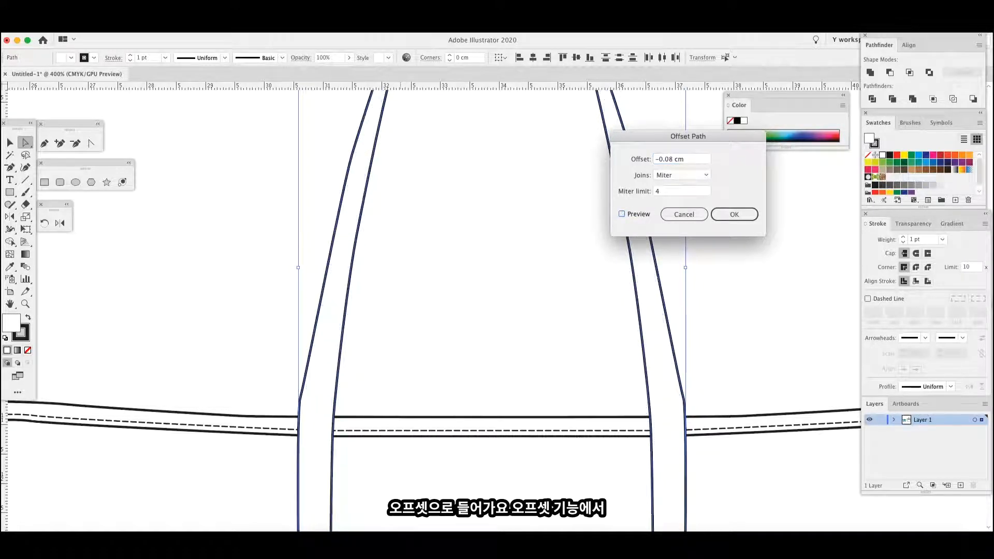
click(622, 213)
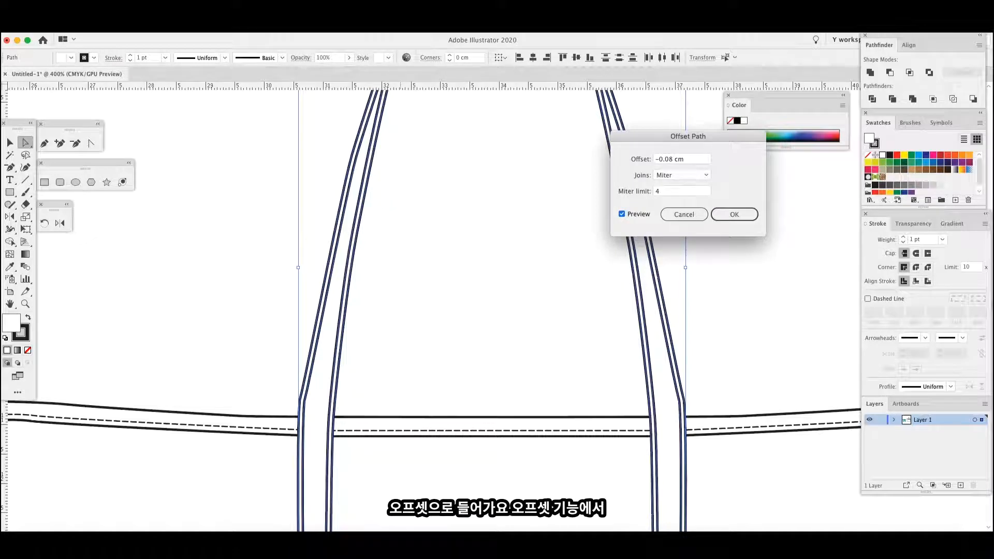
key(Return)
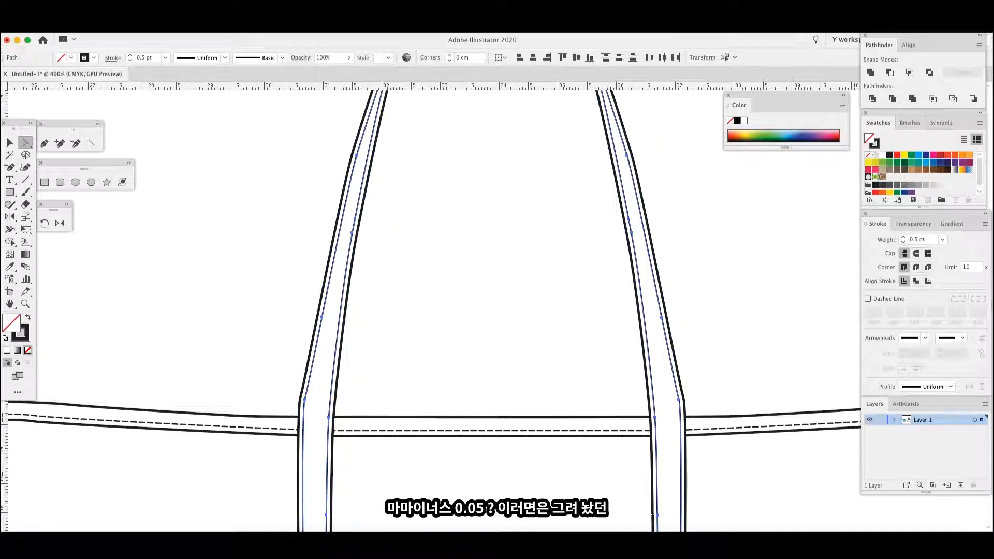
click(867, 299)
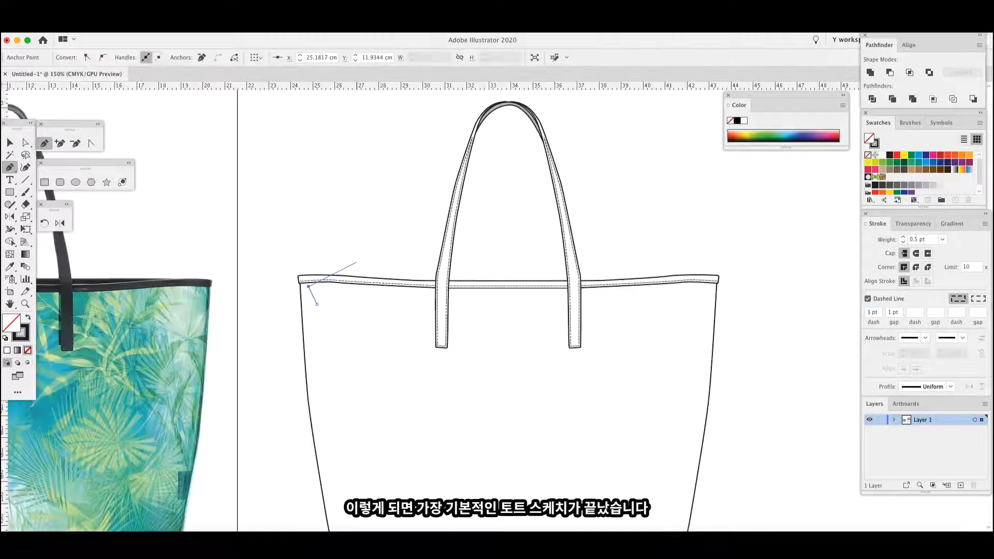
Draw a closed back-panel shape whose upper edge rises slightly above the front band, and adjust its upper-left anchor.
drag(357, 269, 383, 276)
drag(383, 275, 547, 274)
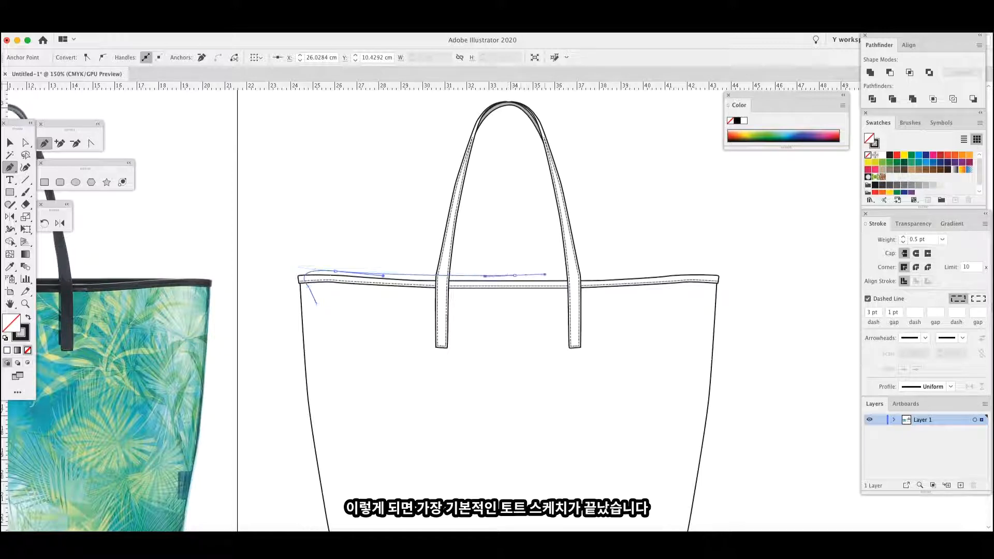
click(713, 276)
click(678, 328)
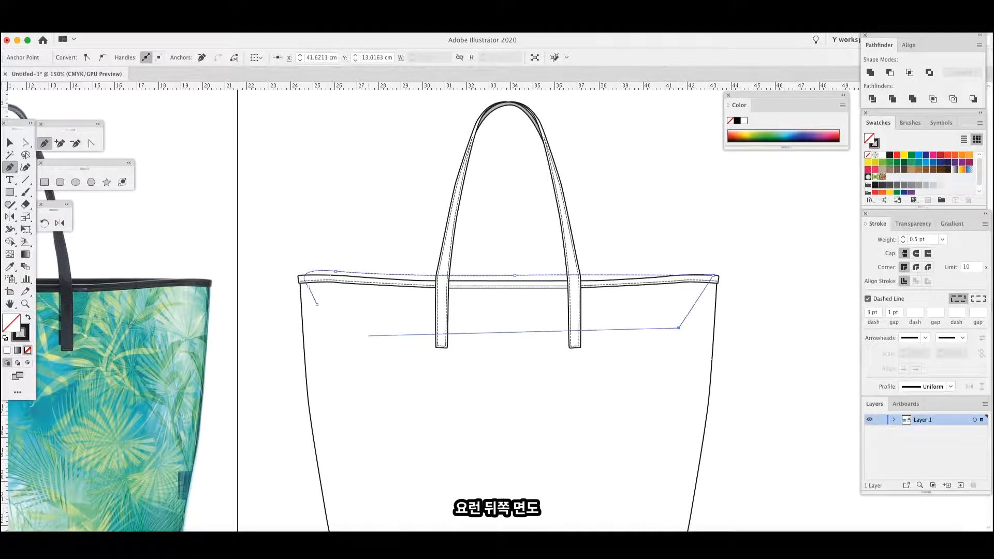
click(368, 336)
click(317, 304)
key(a)
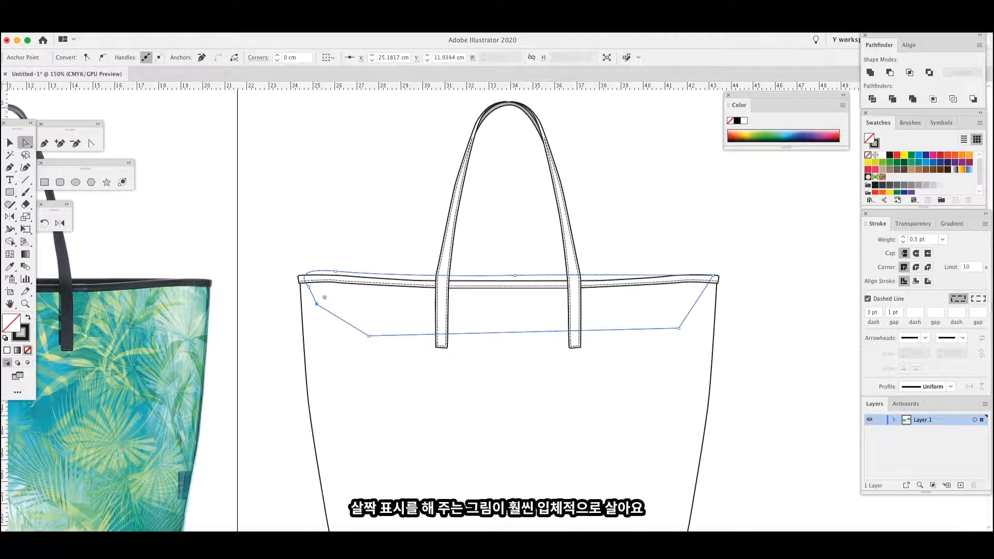
drag(335, 272, 346, 274)
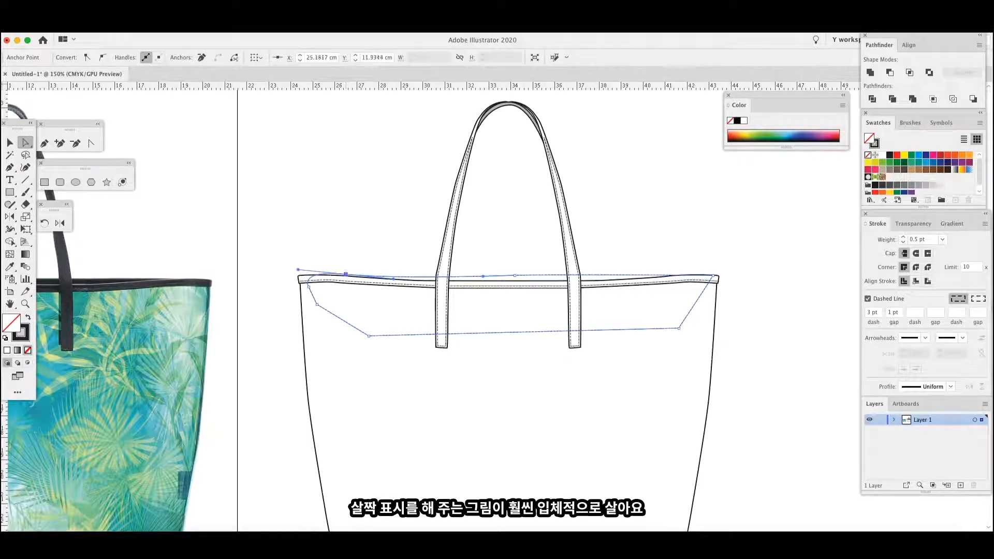
Give the back-panel shape a solid 1 pt black stroke and gray fill, and send it behind the bag.
key(i)
click(500, 287)
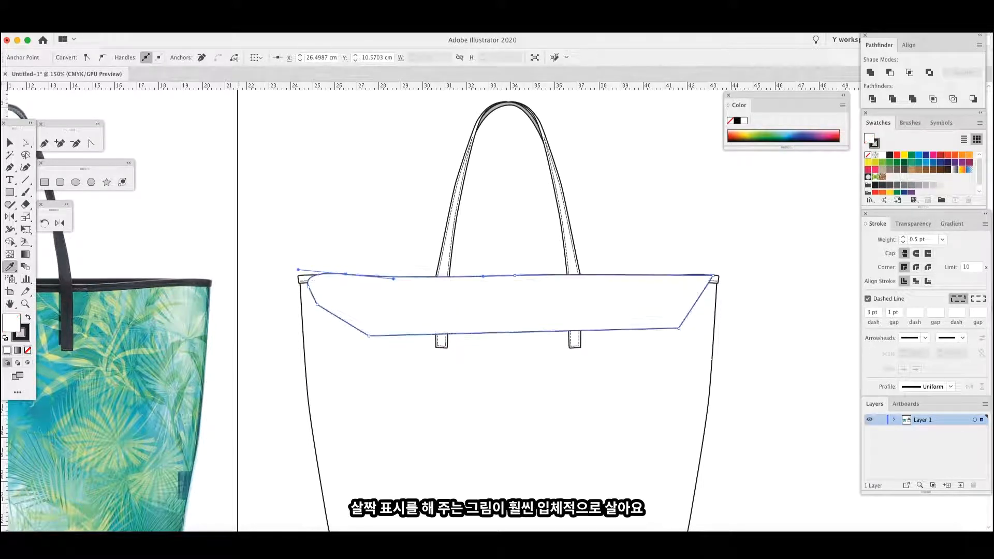
key(a)
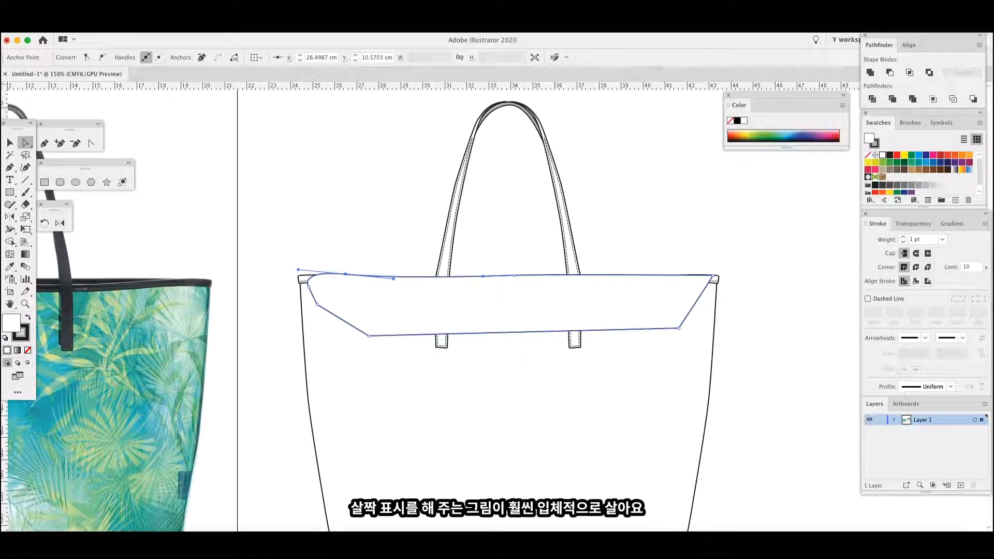
click(925, 184)
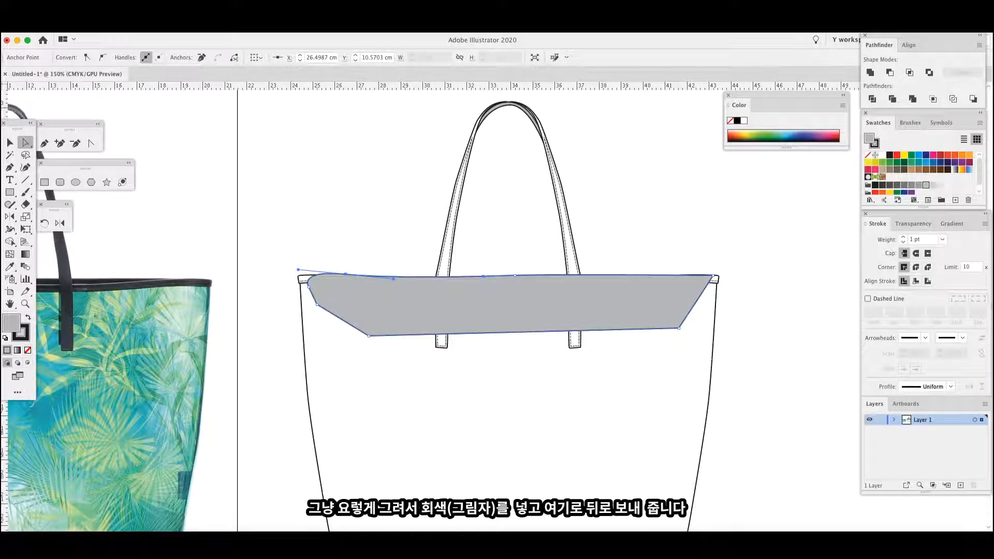
key(super+shift+bracketleft)
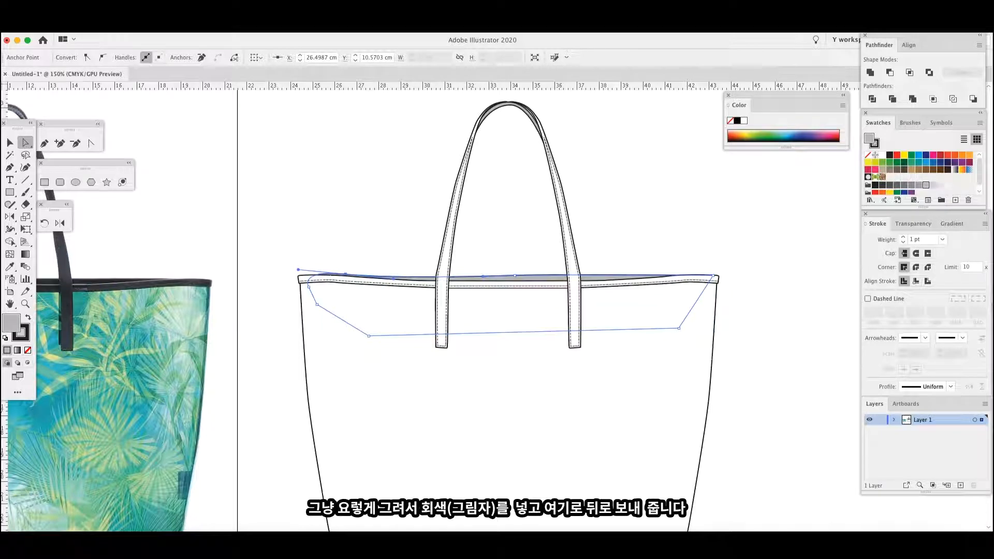
key(super+shift+a)
Lower the middle anchor of the back panel's upper edge slightly, and deselect the shape.
click(510, 278)
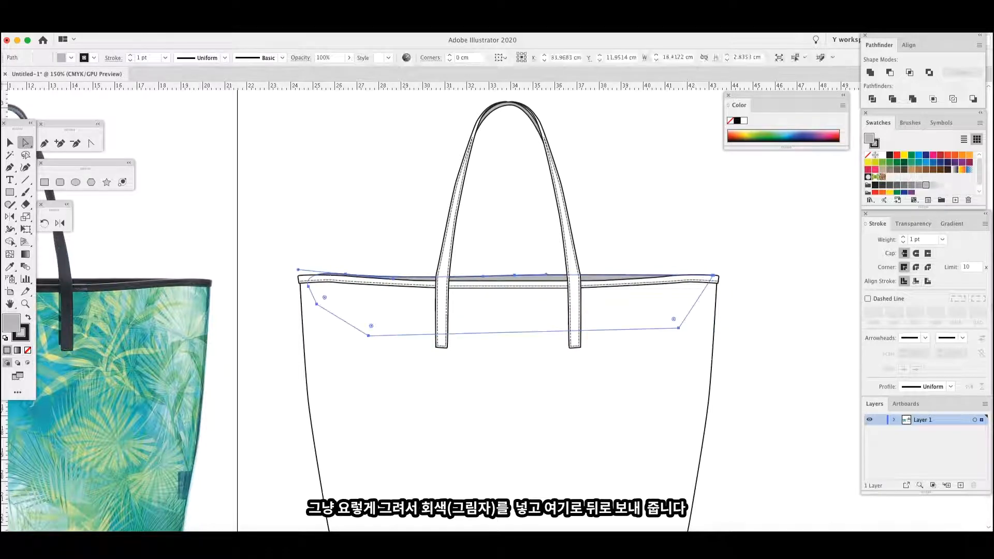
drag(514, 274, 512, 276)
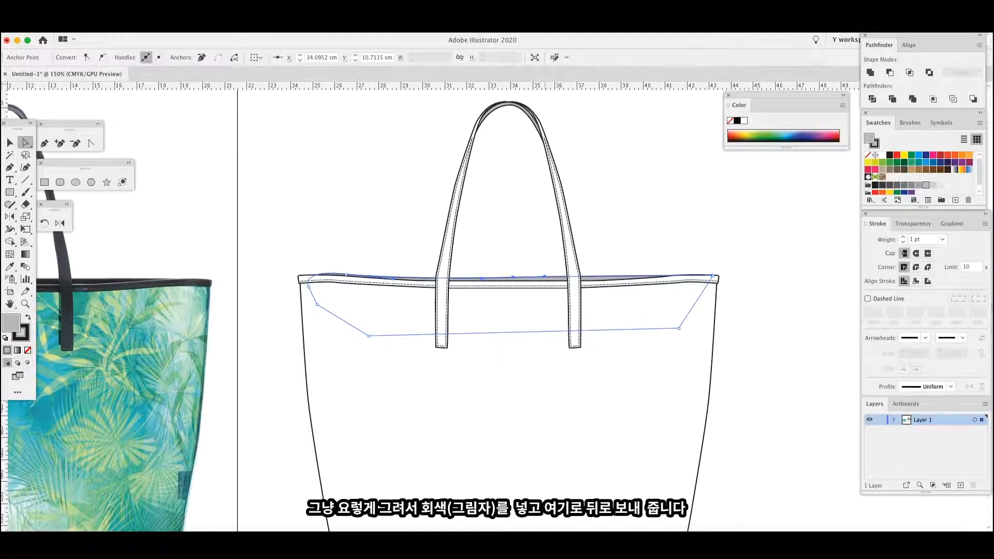
key(super+shift+a)
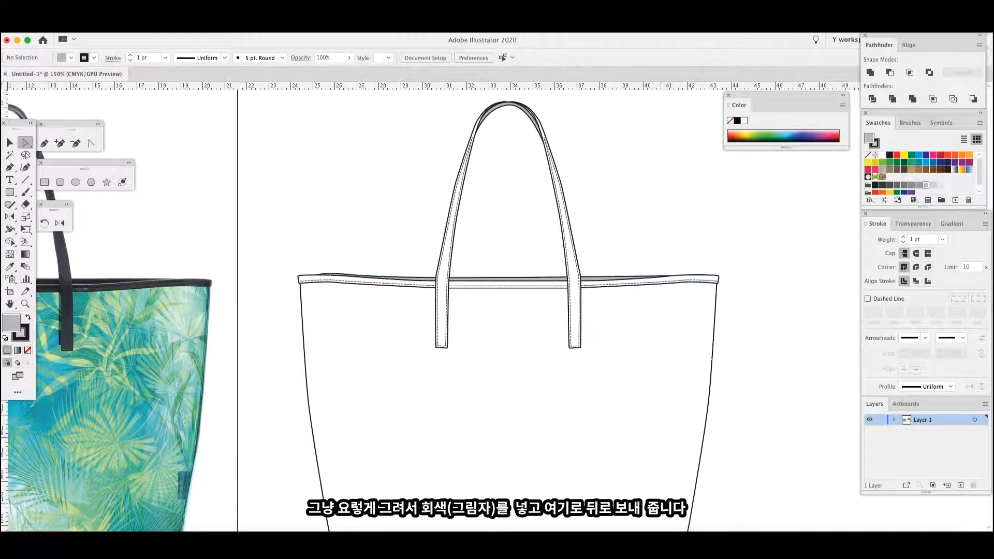
Fit the back panel's left end to the bag's top left corner and smooth its upper curve along the band.
key(super+equal)
key(super+equal)
scroll(498, 311, left, 3)
click(275, 251)
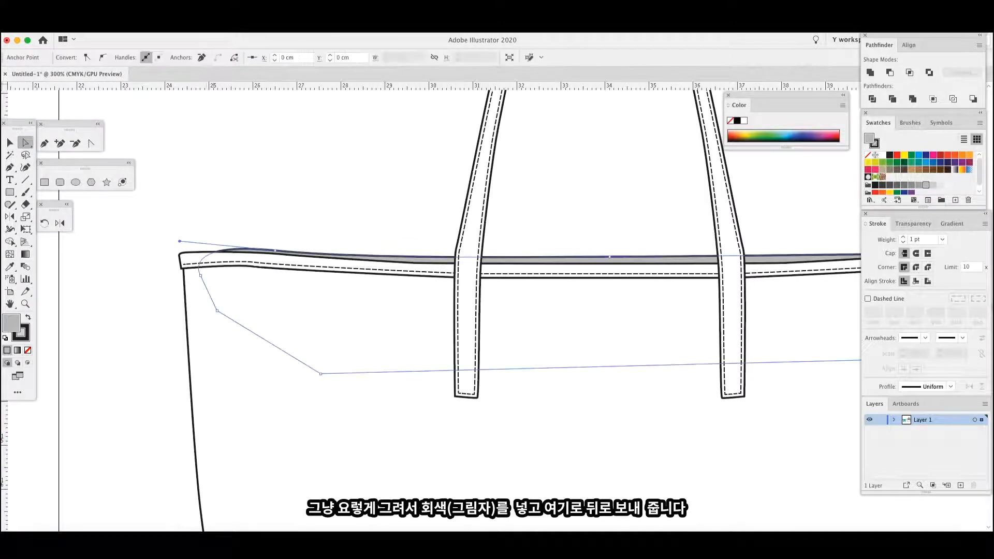
drag(200, 275, 180, 255)
drag(275, 251, 280, 253)
drag(376, 263, 375, 260)
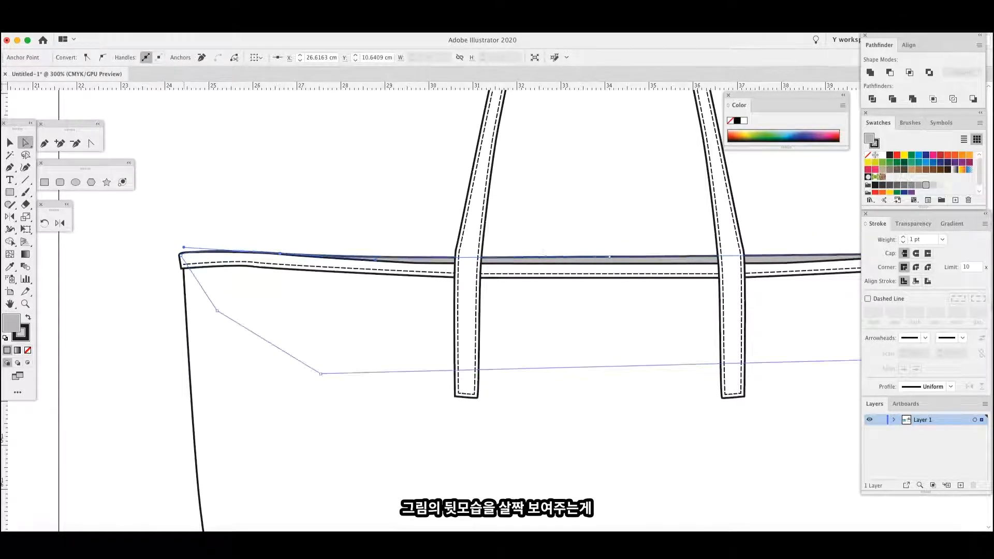
key(super+shift+a)
Examine the rear handle at the top of the bag and the whole drawing beside the photo.
scroll(449, 307, right, 4)
scroll(419, 306, up, 10)
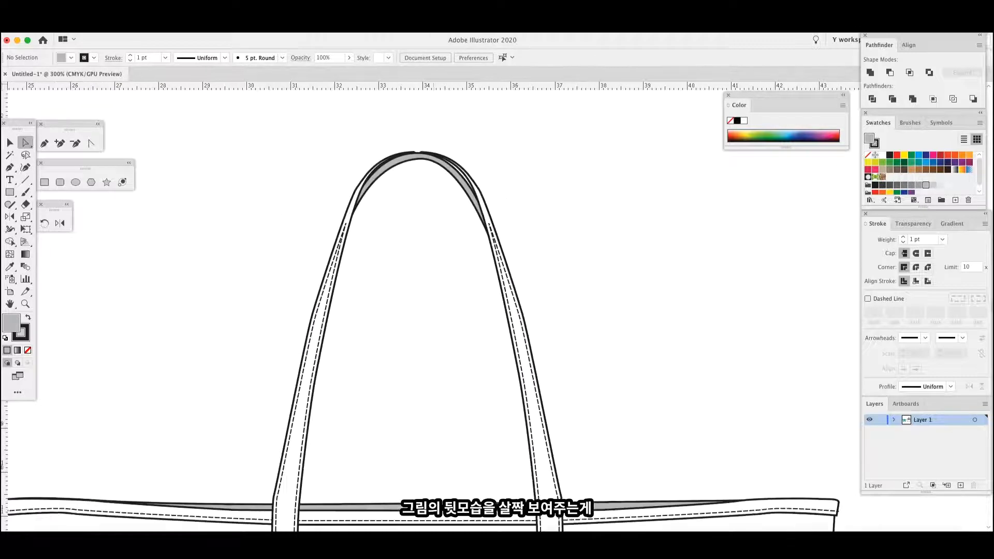
click(417, 173)
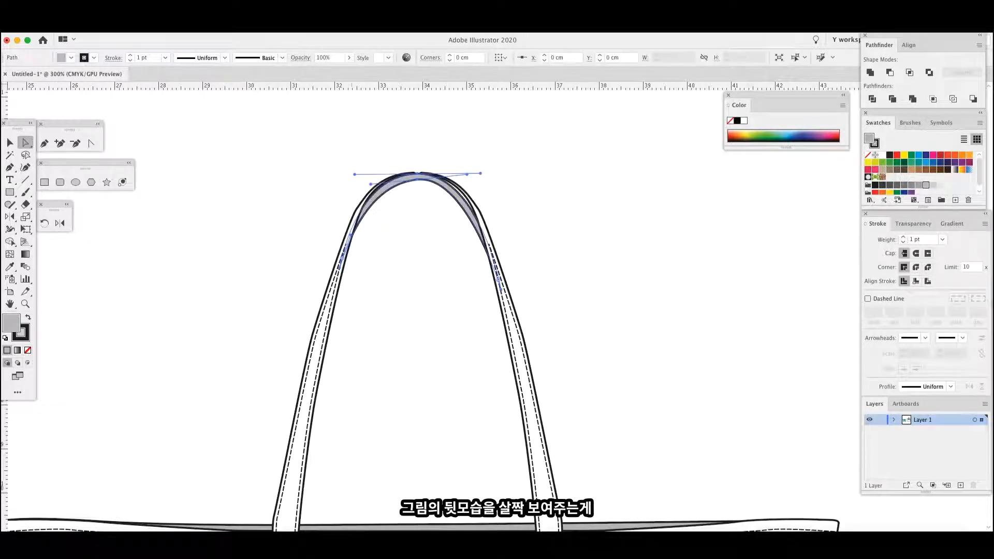
key(super+shift+a)
key(super+minus)
key(super+minus)
key(super+minus)
key(super+minus)
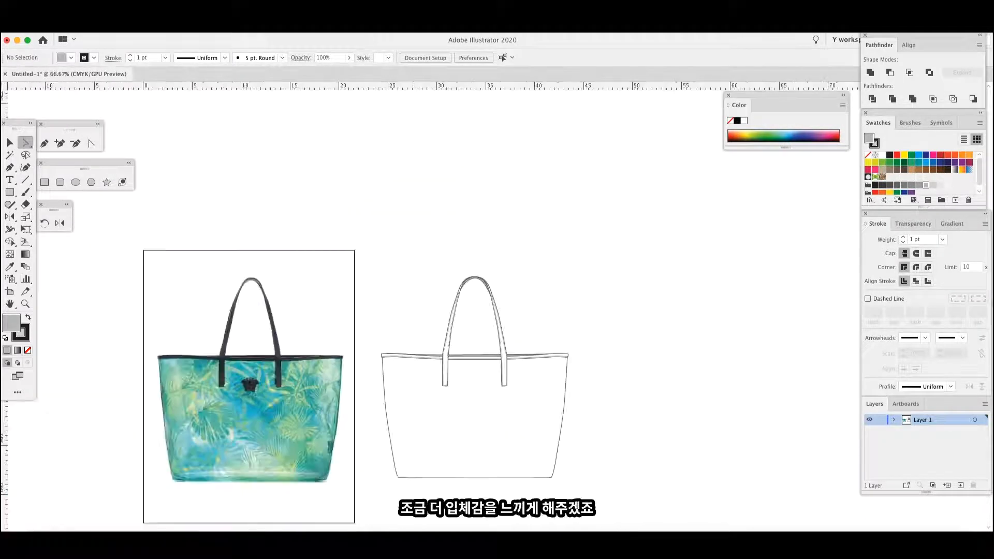
Move the entire bag drawing farther to the right of the photo and slightly upward.
key(v)
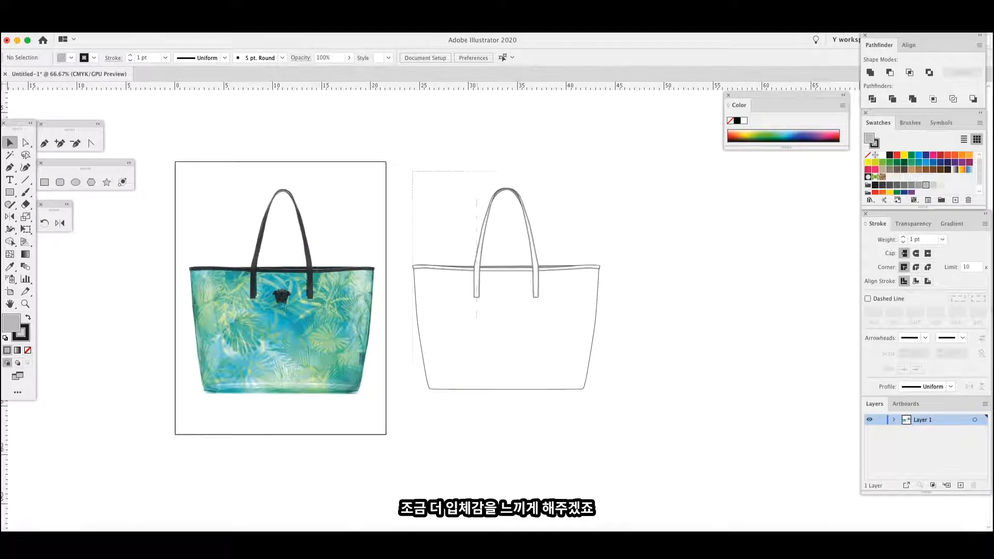
drag(497, 364, 657, 426)
drag(535, 269, 579, 245)
key(super+shift+a)
scroll(371, 300, right, 3)
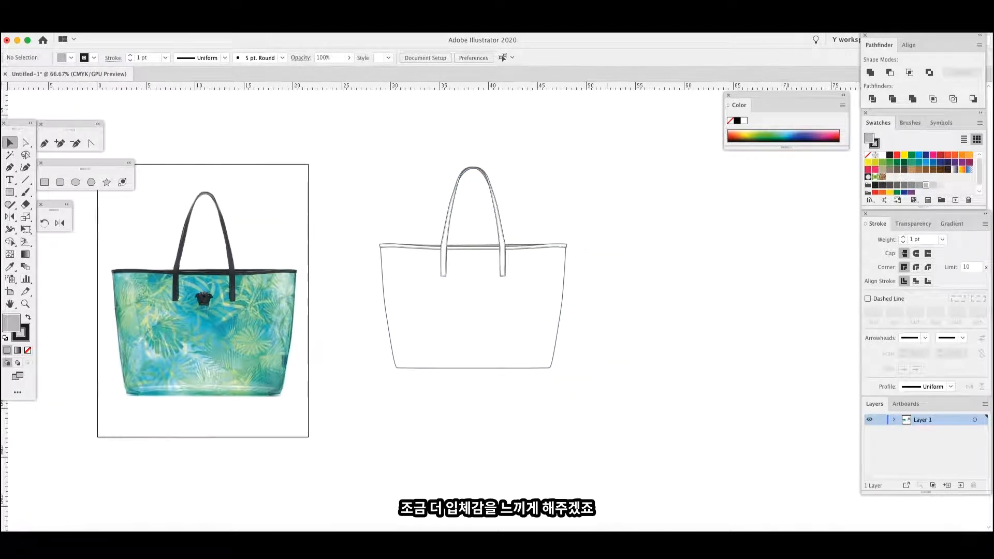
Duplicate the complete bag drawing three times to the right at equal spacing, forming a horizontal row.
key(super+a)
scroll(373, 300, right, 5)
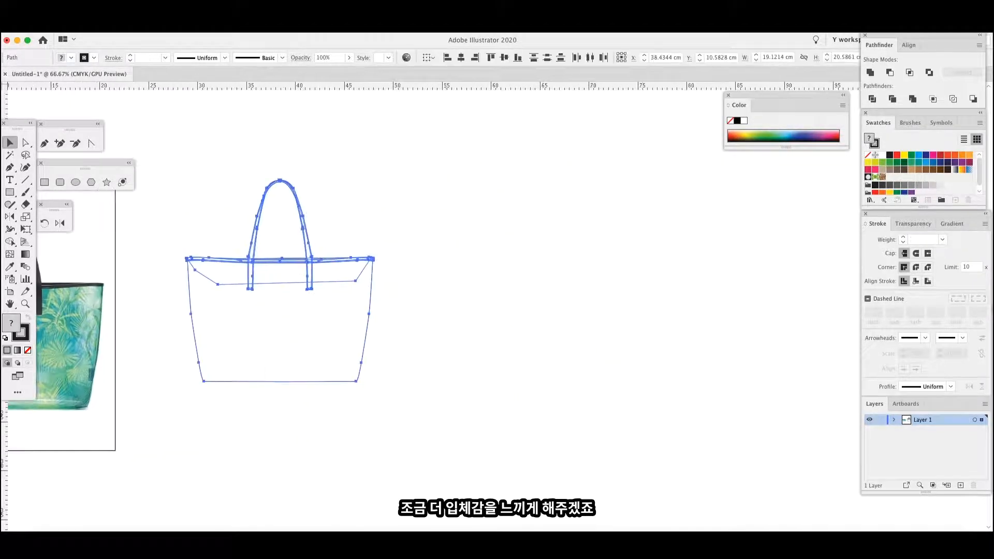
drag(364, 342, 562, 342)
key(super+d)
key(super+d)
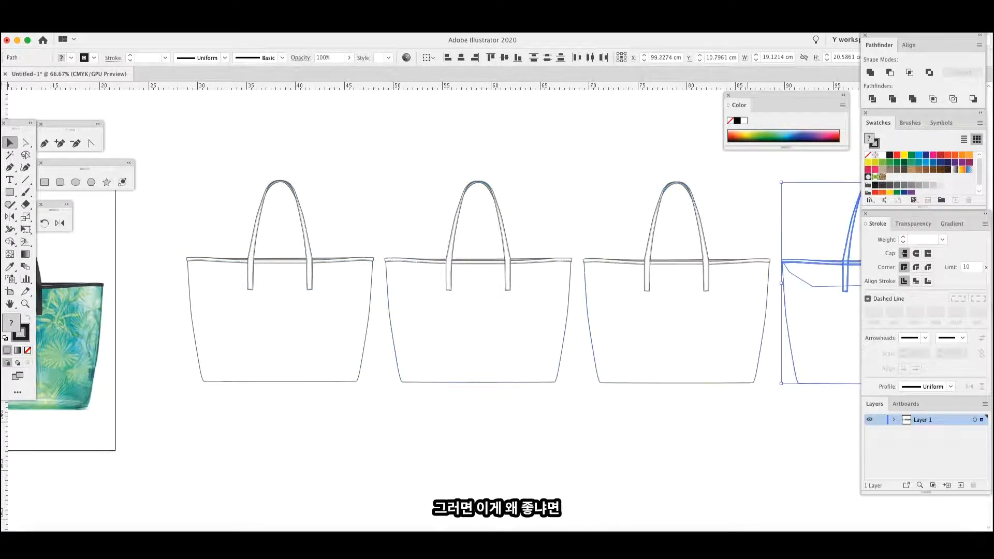
Scale the whole row of four bags proportionally to about half size, roughly 40.6 cm wide, and move it slightly right and up.
key(super+minus)
drag(138, 238, 497, 366)
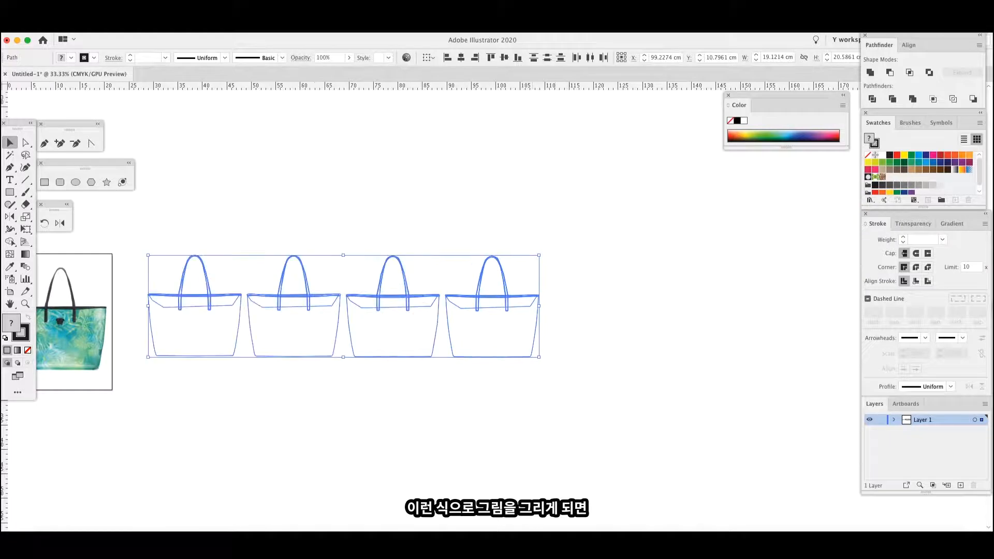
drag(539, 255, 346, 305)
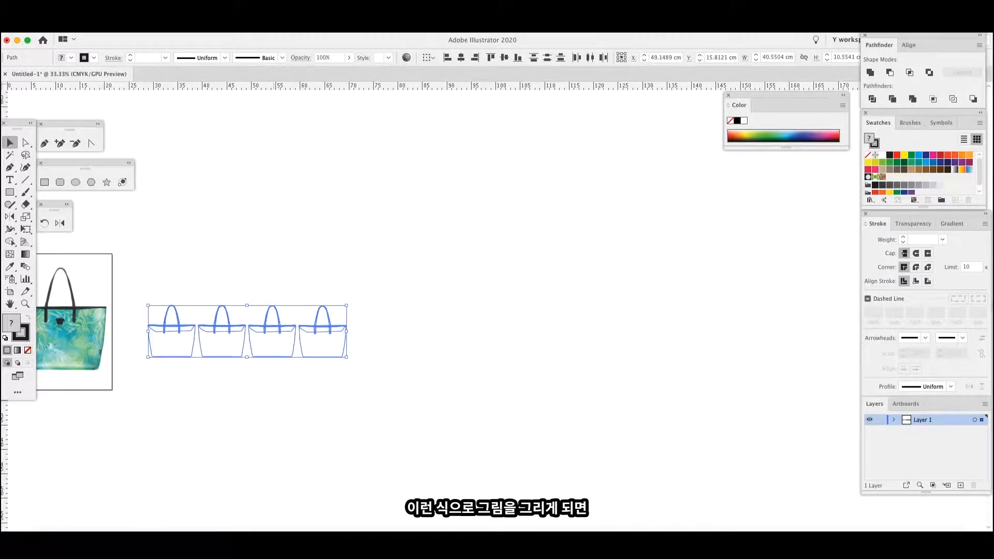
drag(271, 324, 290, 299)
key(super+shift+a)
key(super+1)
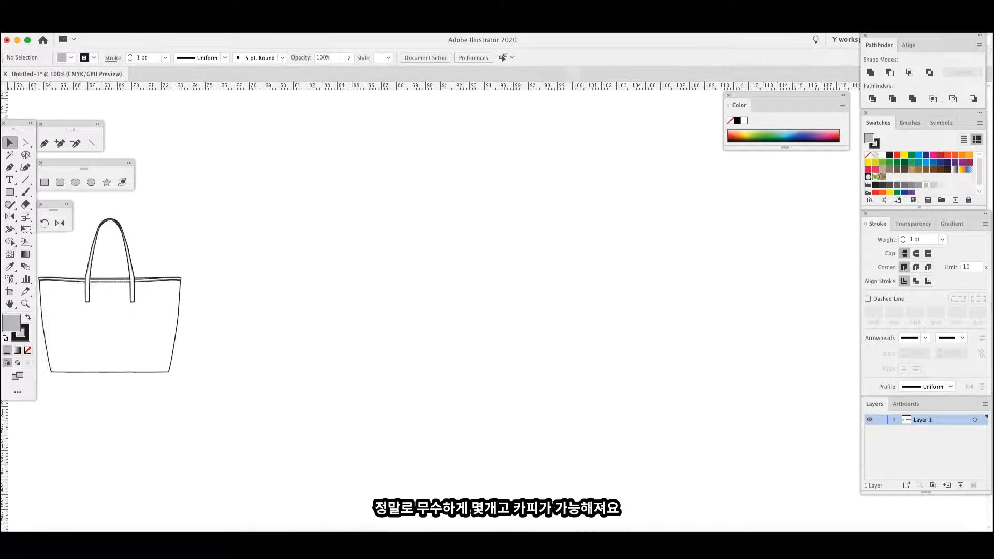
Fill the bodies of the four bags, in order from the photo outward, with yellow, green, blue and red.
scroll(429, 264, left, 6)
key(a)
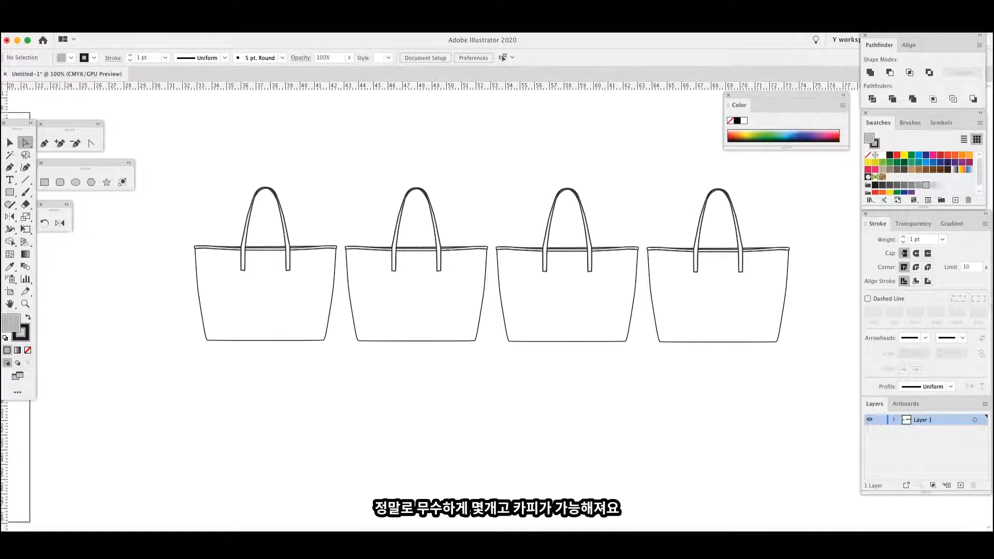
drag(264, 366, 264, 334)
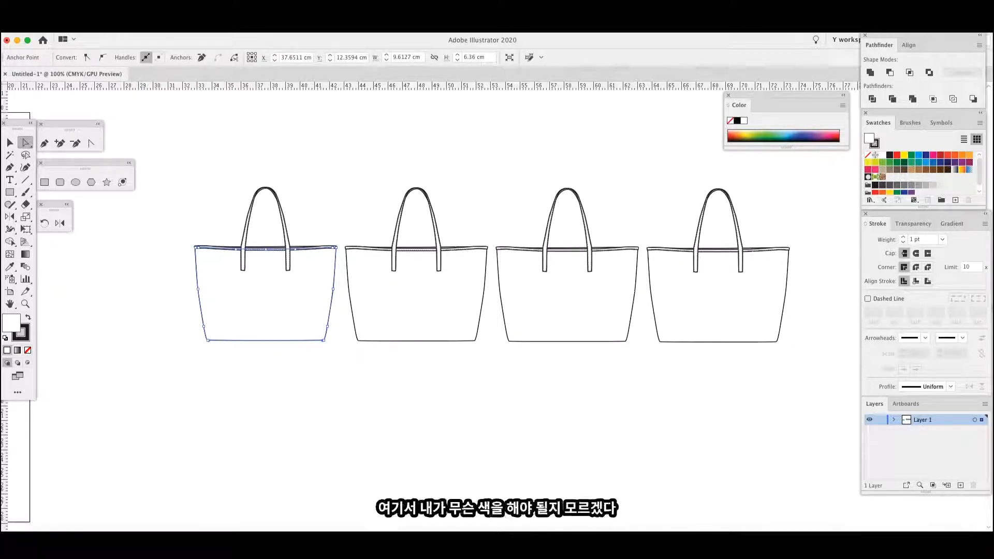
click(904, 155)
click(416, 305)
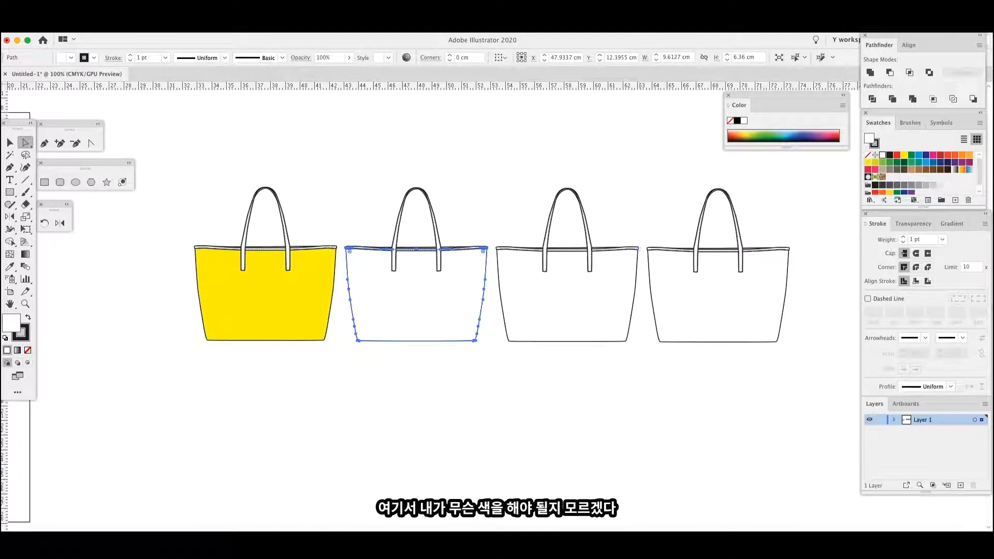
click(911, 155)
click(567, 306)
click(919, 155)
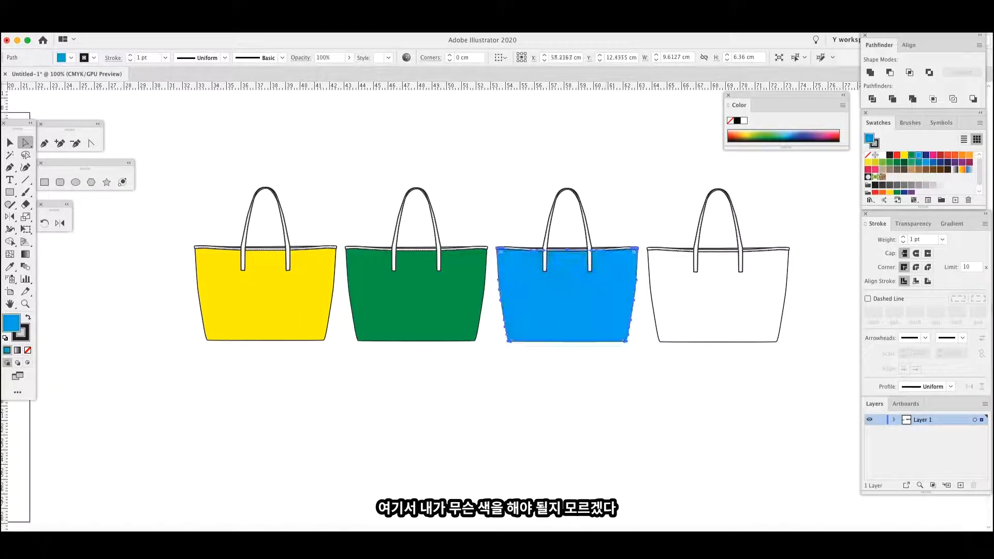
click(717, 305)
click(941, 155)
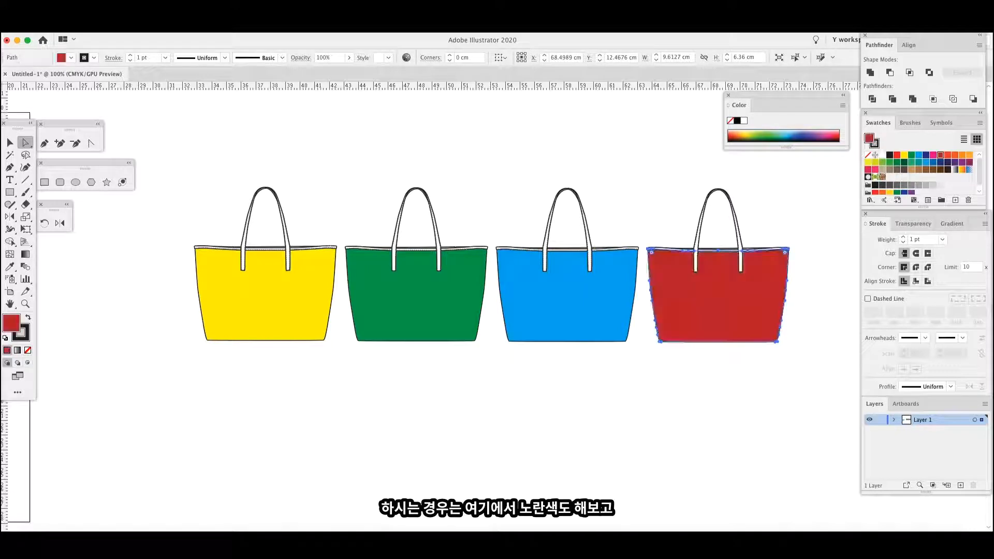
click(735, 358)
Fill the yellow bag's top band and both halves of its front handle with orange-red.
key(super+equal)
key(super+equal)
scroll(448, 310, left, 5)
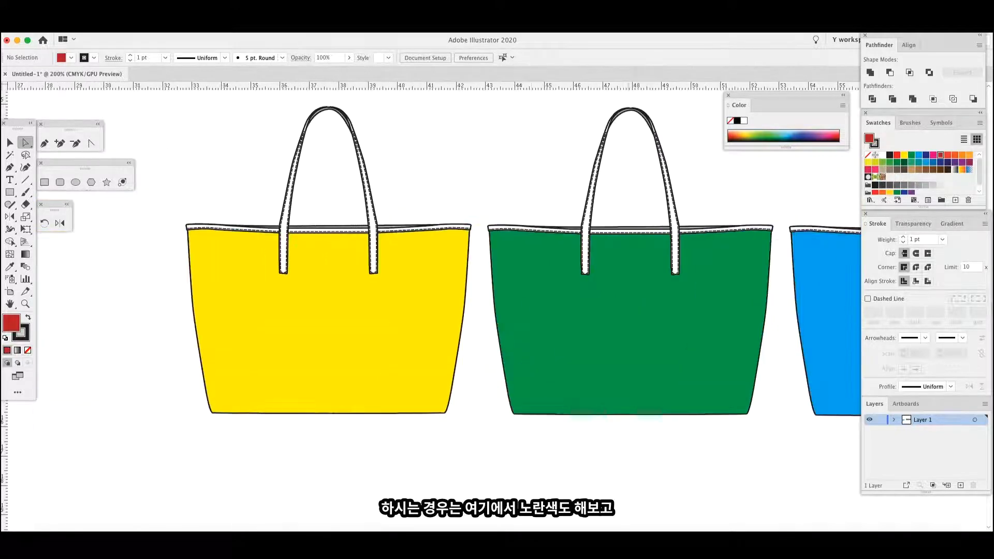
click(284, 218)
shift+click(268, 228)
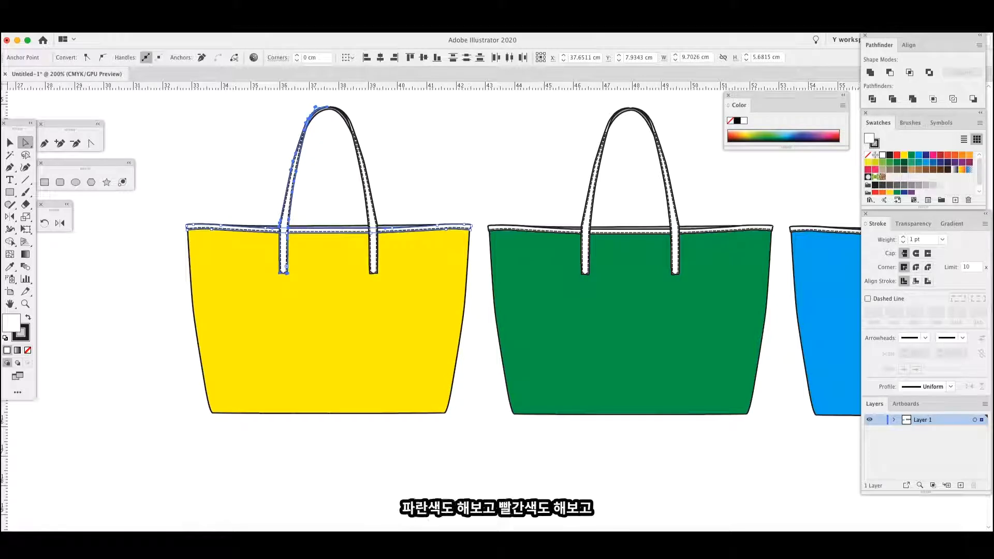
click(947, 154)
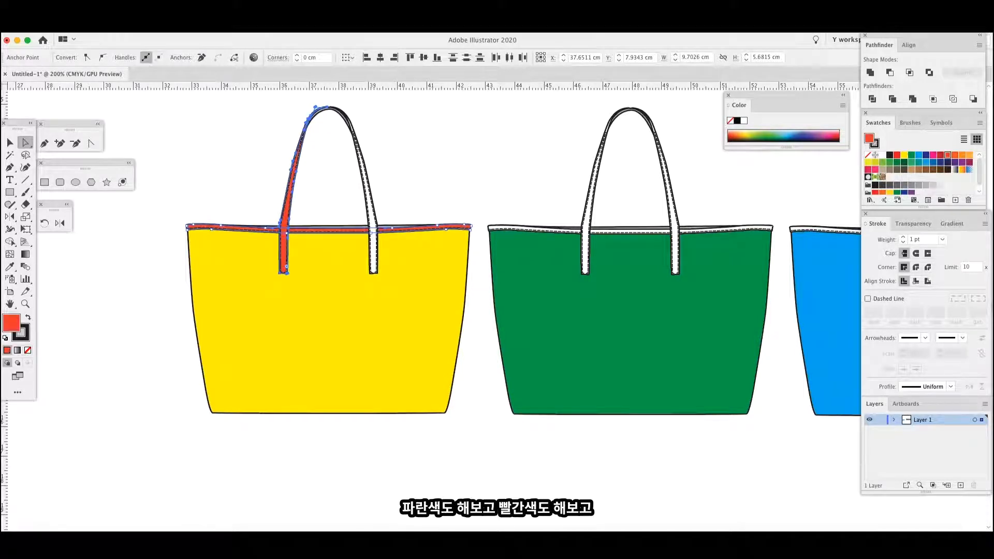
click(373, 251)
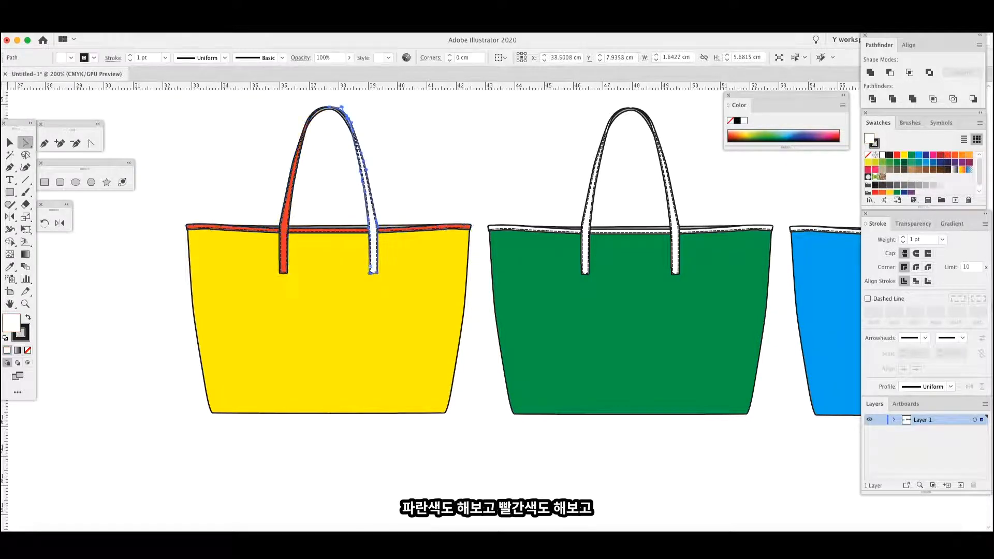
click(947, 155)
key(super+shift+a)
Fill the green bag's top band and both halves of its front handle with dark brown.
scroll(430, 280, right, 5)
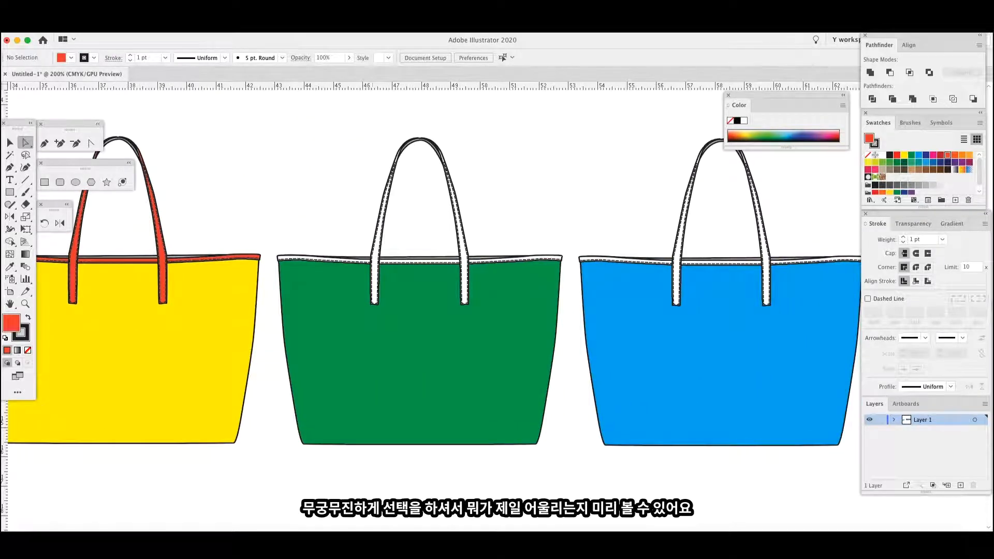
click(373, 269)
shift+click(403, 262)
shift+click(465, 262)
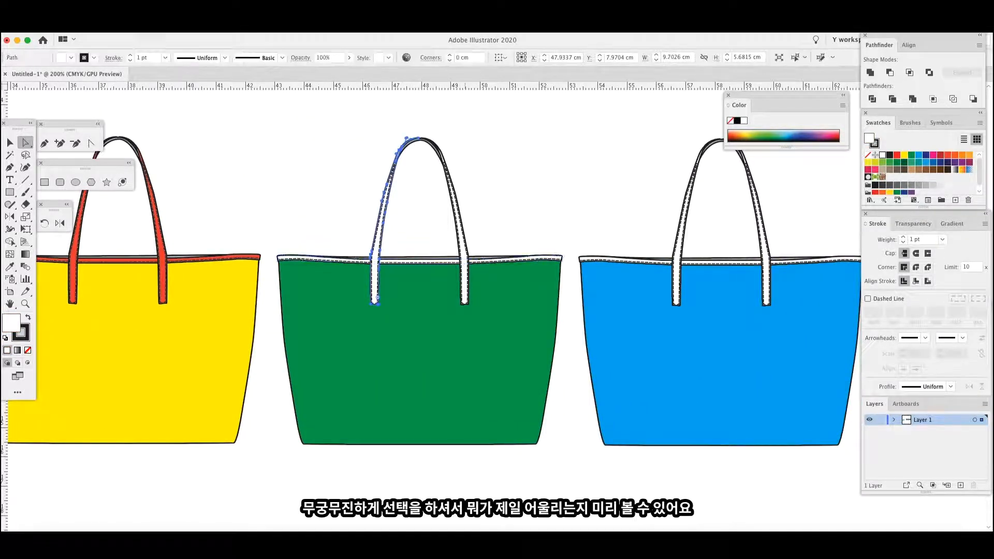
shift+click(464, 280)
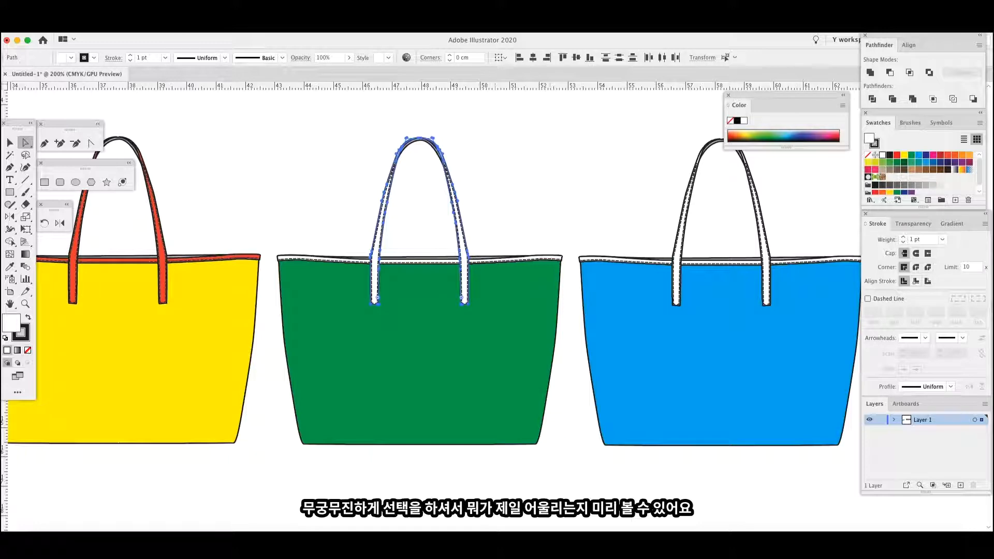
shift+click(487, 262)
click(941, 169)
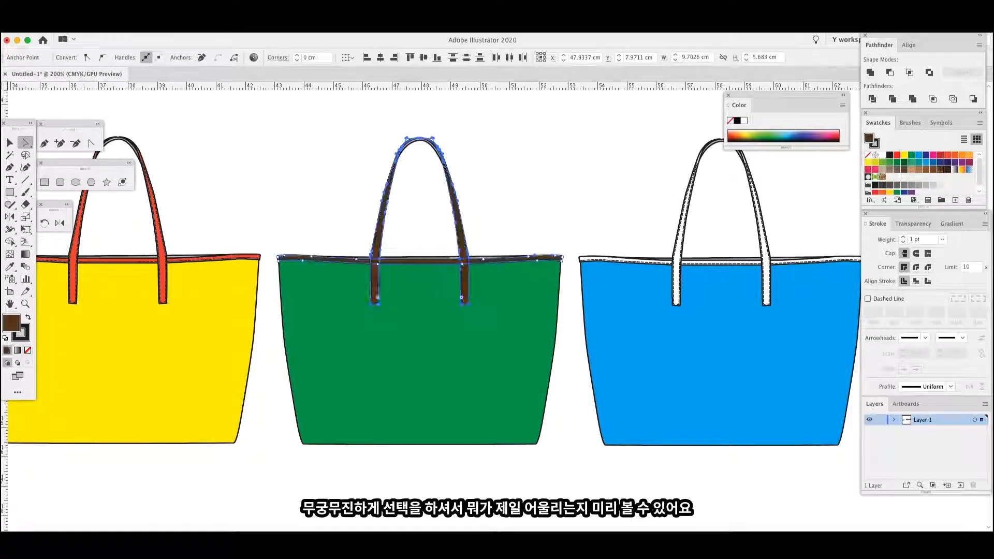
key(super+shift+a)
Try a brown swirl pattern fill on the yellow bag's body and undo it.
scroll(435, 294, right, 5)
scroll(435, 294, left, 10)
scroll(435, 294, down, 3)
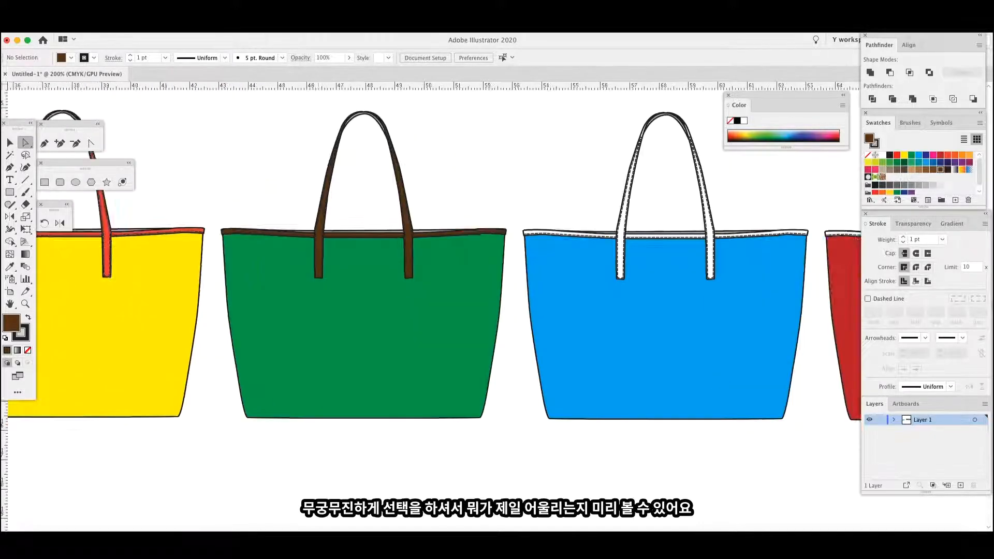
click(266, 264)
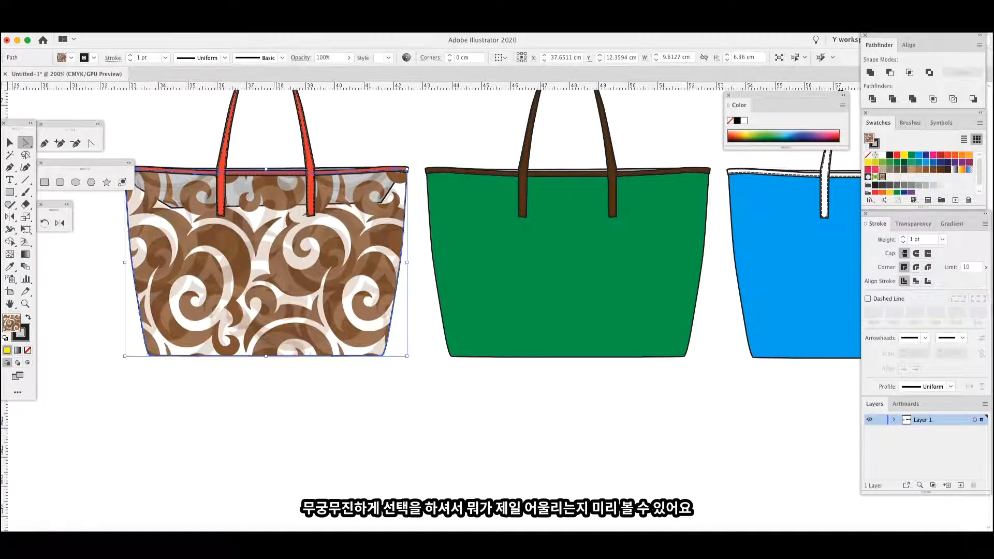
key(super+z)
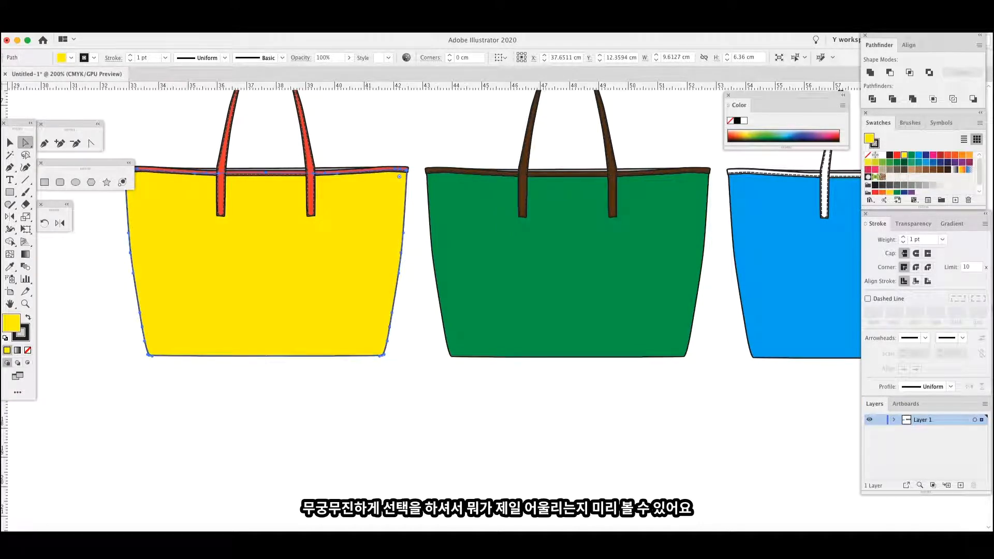
Fill the blue bag's top band and both halves of its front handle with light orange.
scroll(429, 259, right, 12)
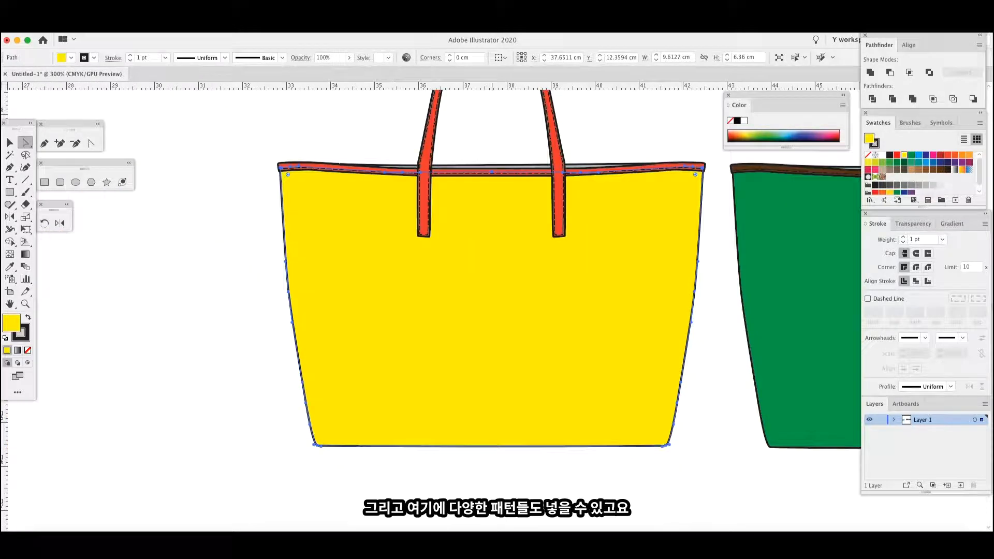
scroll(430, 259, right, 15)
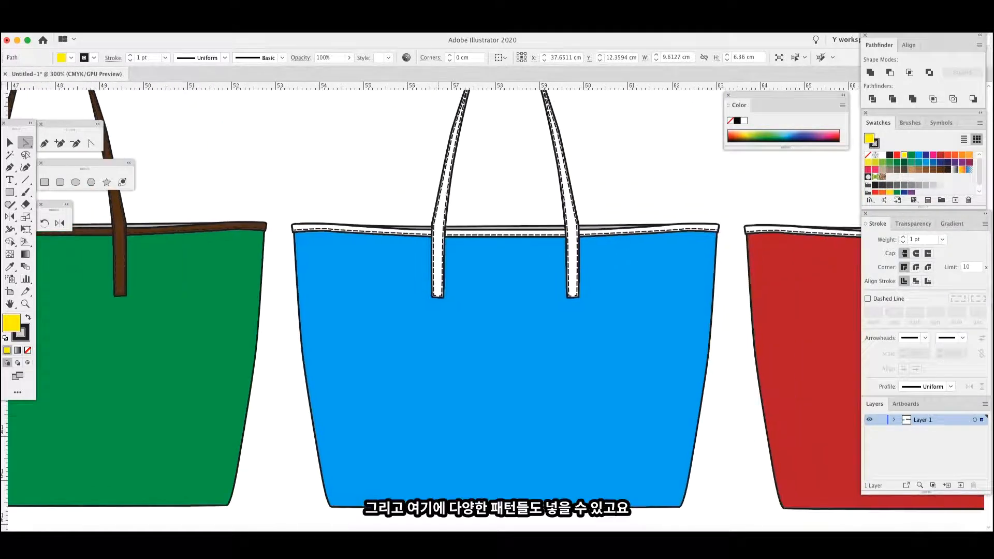
click(438, 259)
shift+click(513, 233)
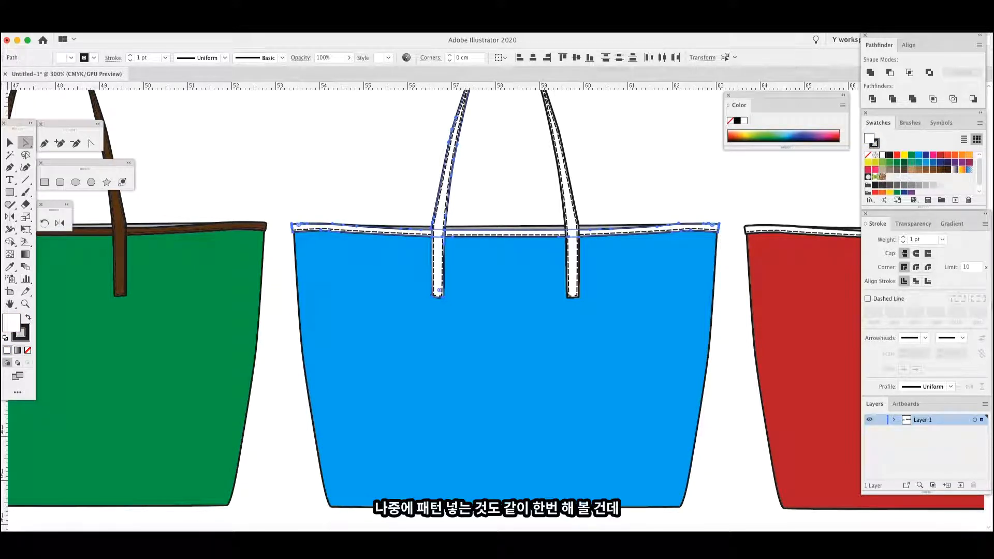
click(969, 154)
click(572, 258)
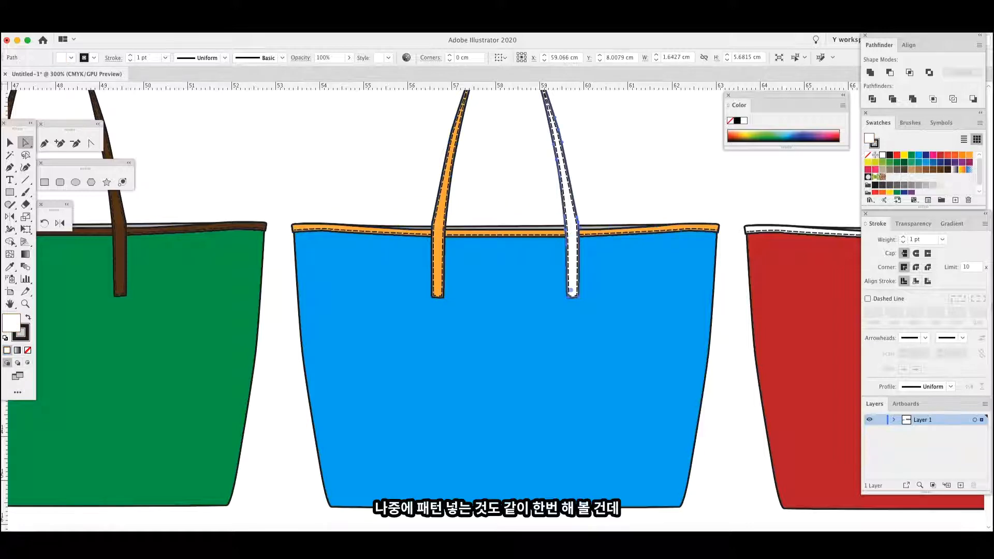
click(969, 155)
key(super+shift+a)
scroll(601, 291, down, 3)
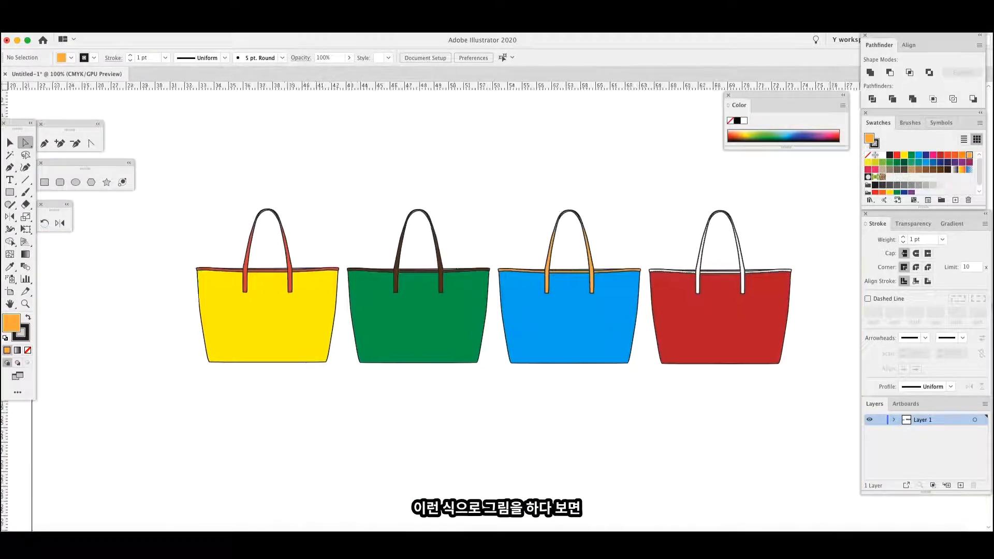
Draw a straight horizontal line with the Pen tool just below the yellow bag, spanning the width of its base.
scroll(497, 287, left, 3)
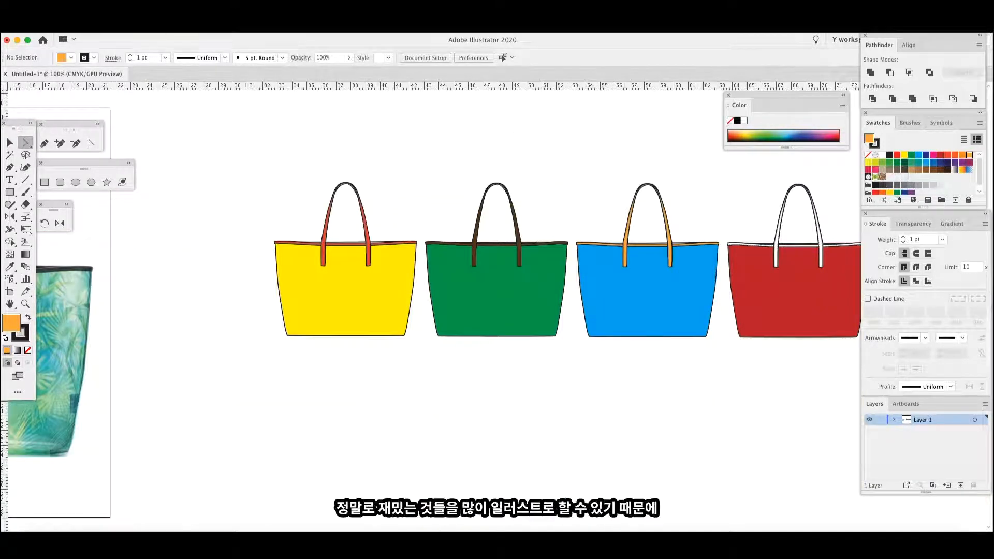
scroll(497, 287, left, 3)
key(v)
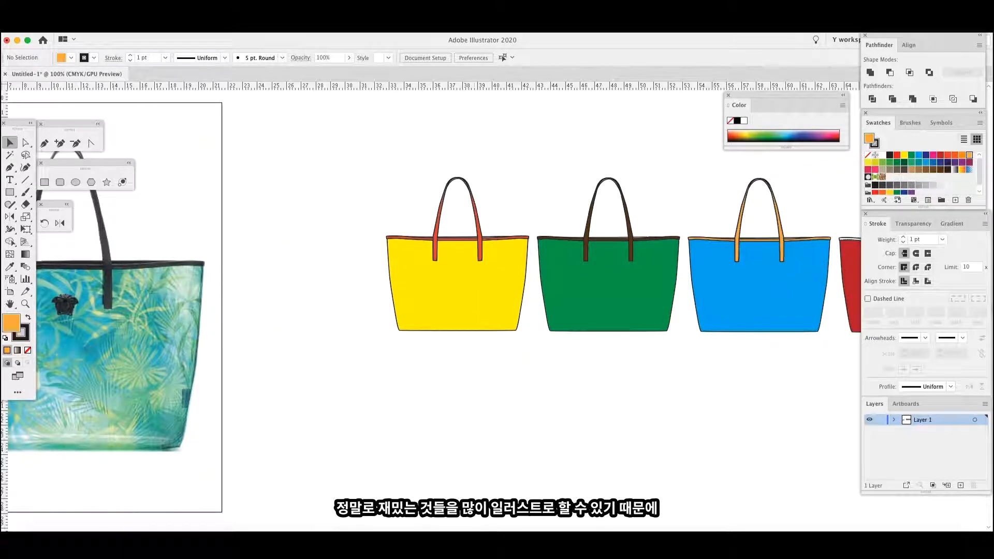
key(super+=)
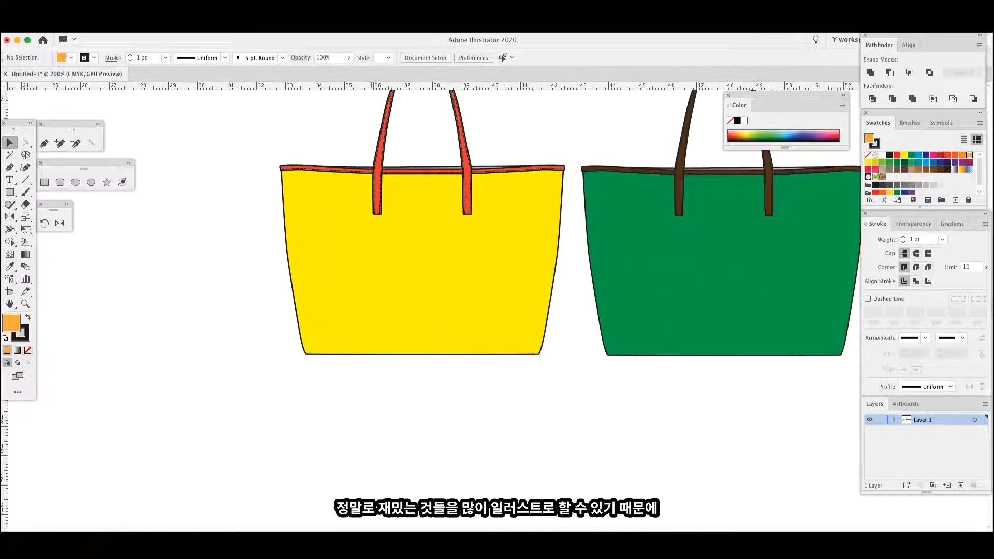
scroll(497, 308, up, 3)
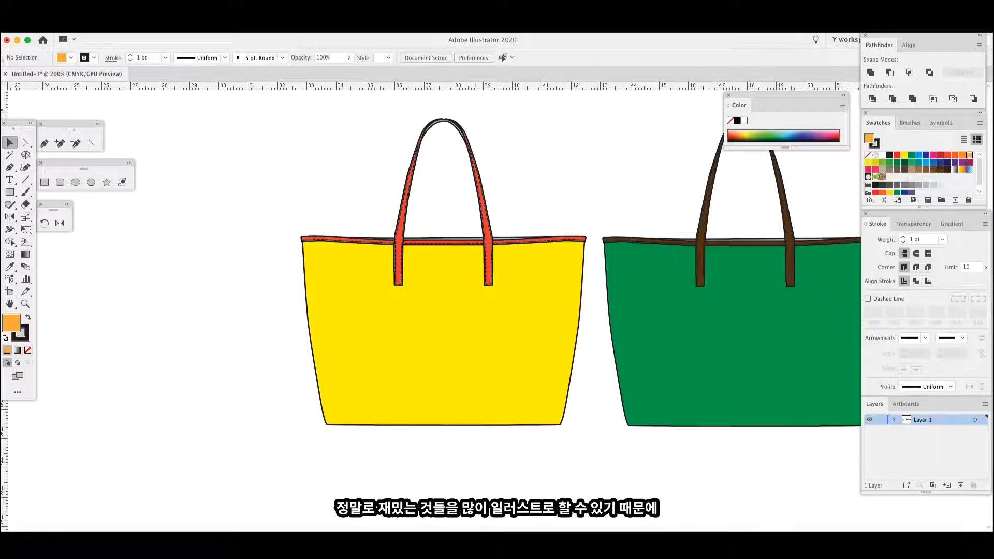
scroll(497, 284, down, 2)
key(p)
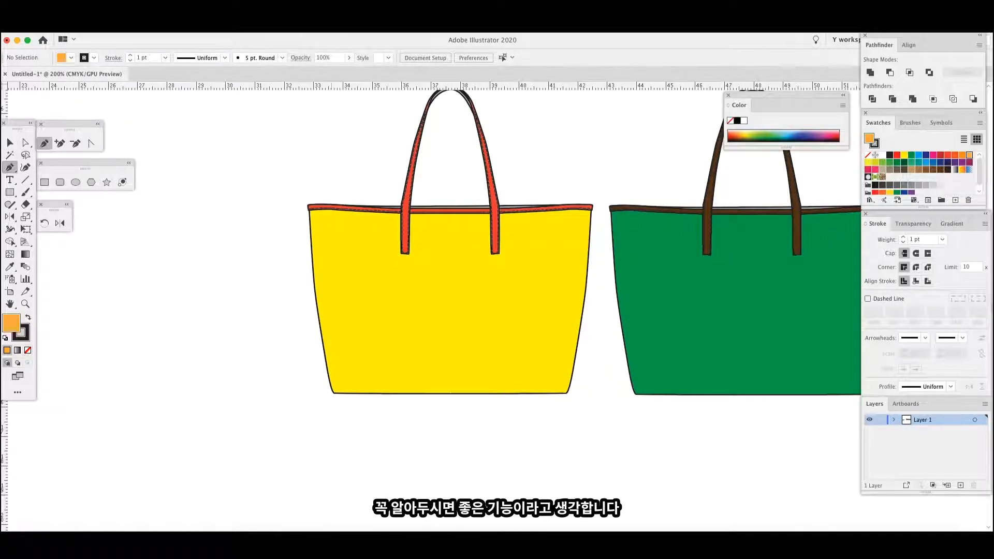
click(333, 400)
click(565, 400)
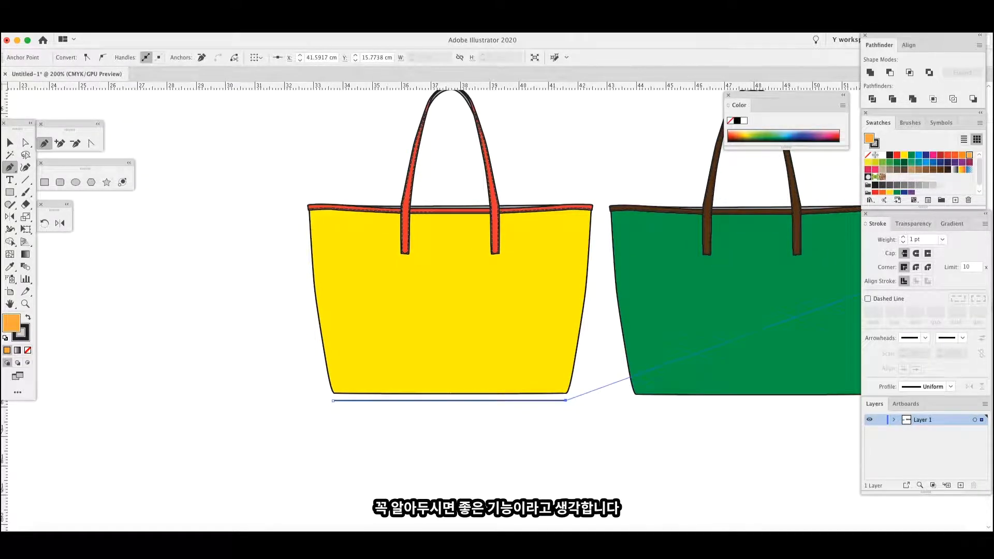
Turn the line below the yellow bag into a dimension arrow with Arrow 5 at its start and Arrow 3 at its end.
click(925, 338)
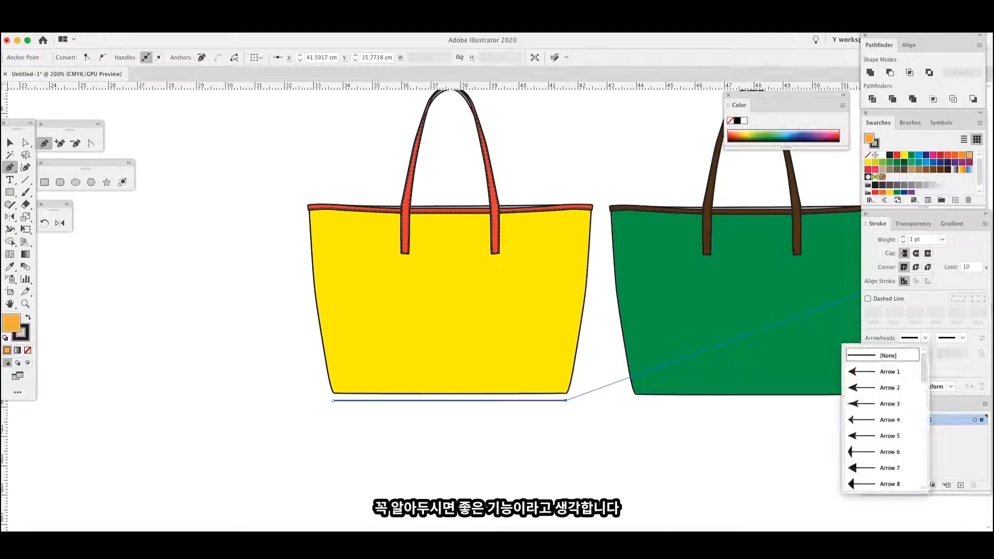
click(883, 435)
click(963, 338)
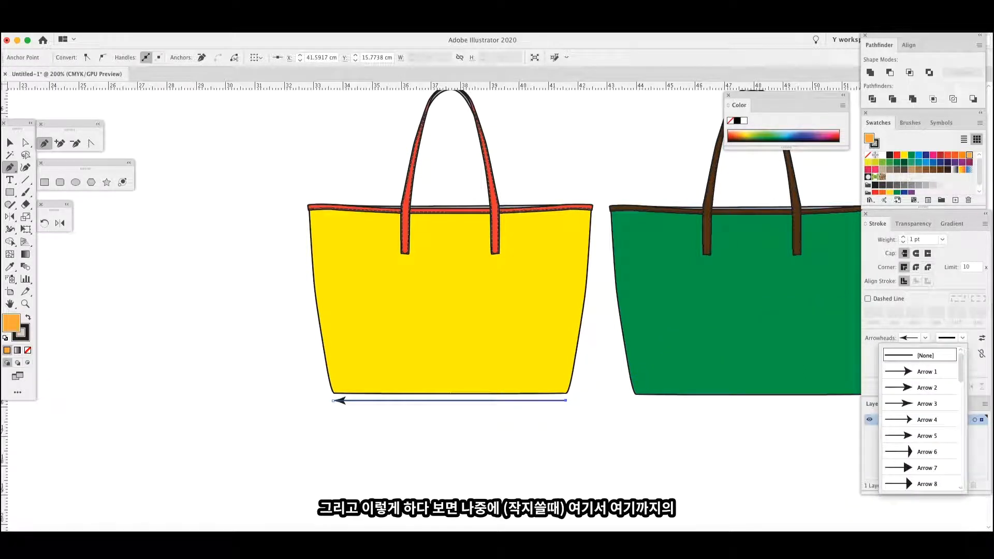
click(920, 403)
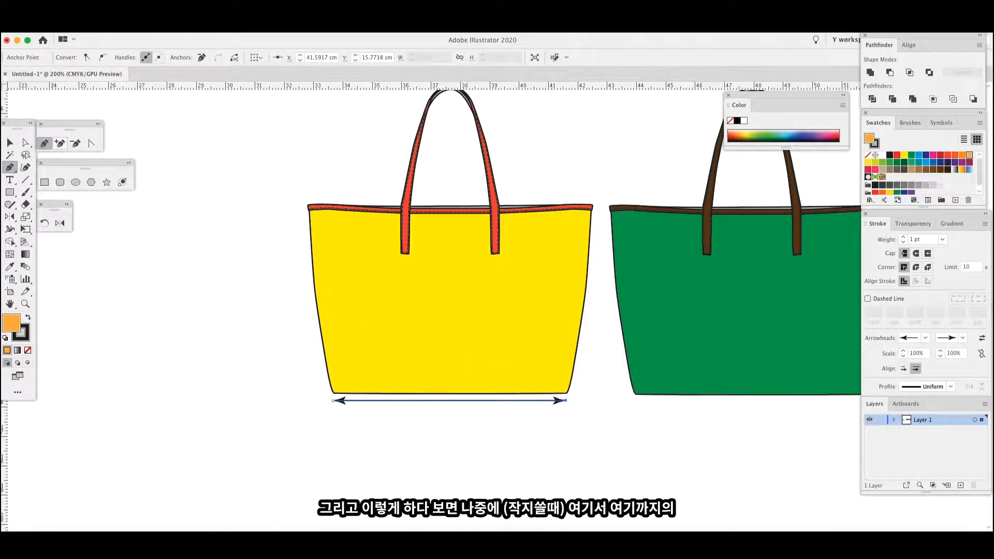
Draw a vertical line beside the yellow bag spanning its body height and make it a double-headed arrow with Arrow 1 at its start.
click(293, 205)
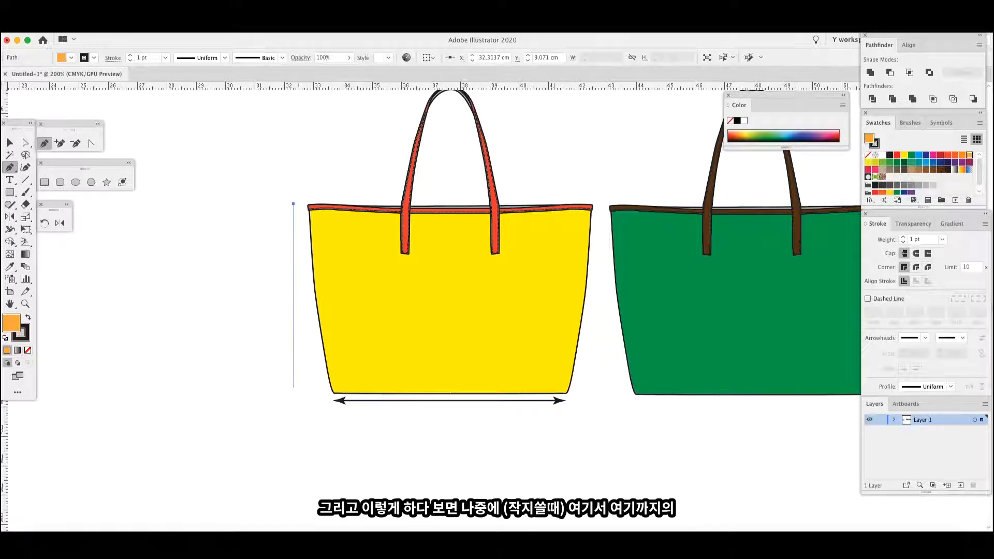
click(293, 388)
click(925, 338)
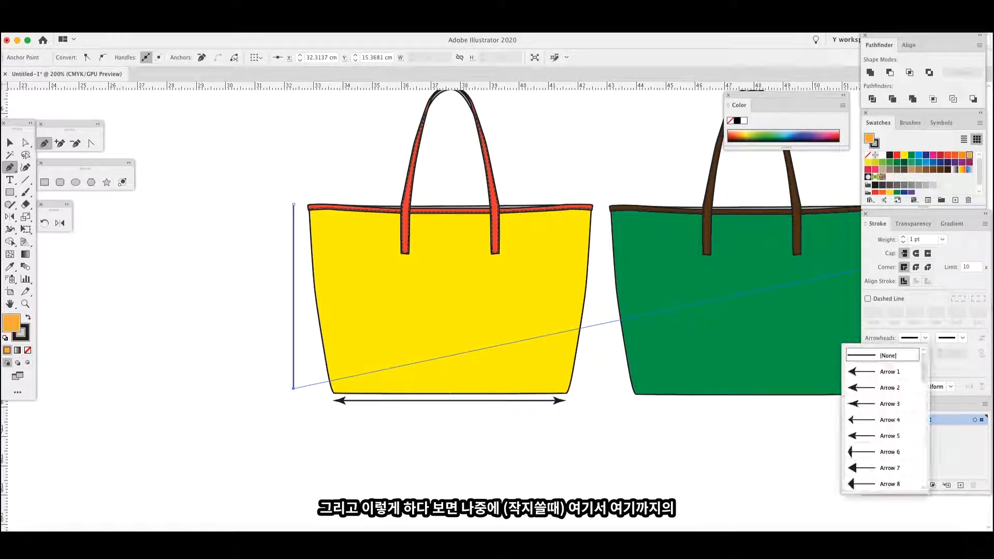
click(890, 371)
click(962, 337)
click(922, 371)
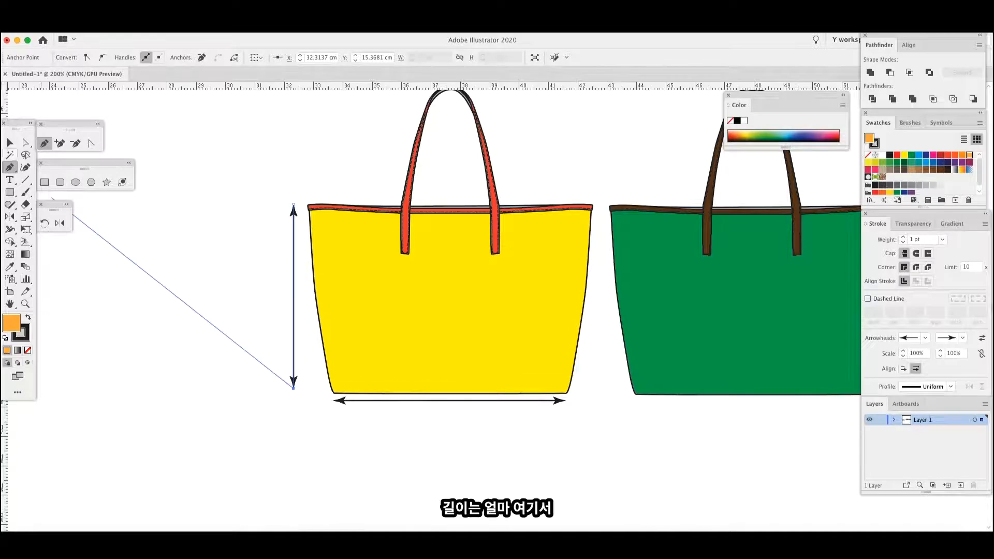
click(10, 142)
click(236, 259)
Nudge the vertical dimension arrow slightly closer to the yellow bag's side.
scroll(431, 295, right, 2)
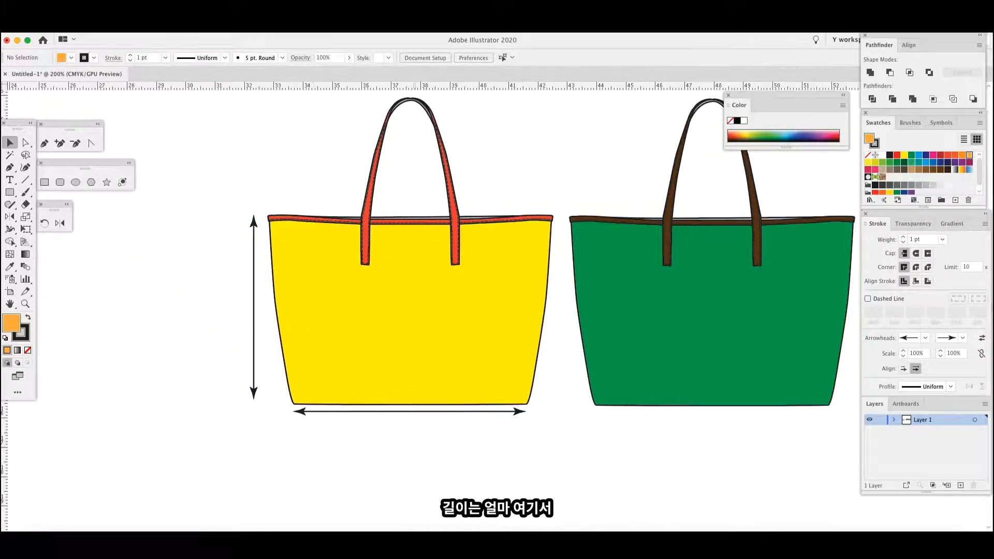
scroll(377, 302, down, 3)
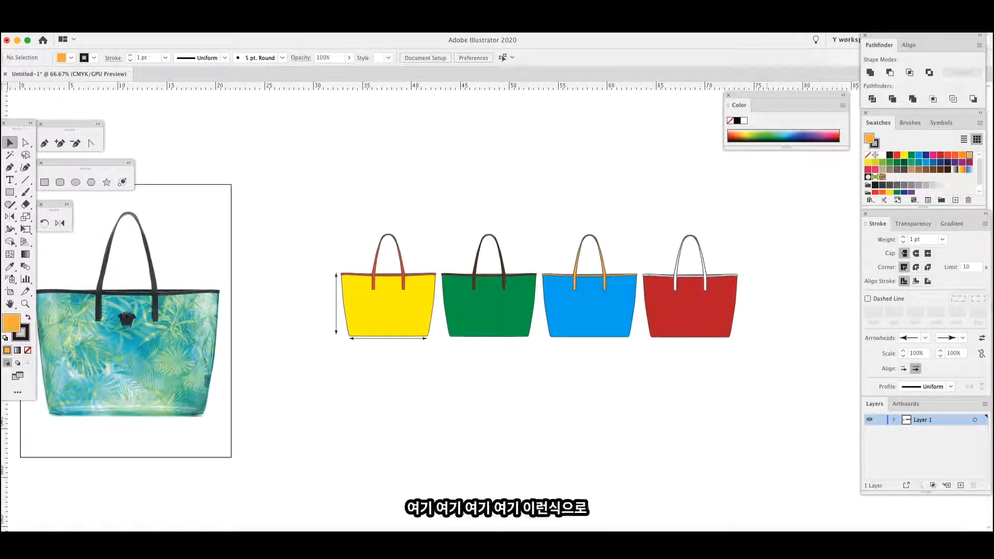
scroll(520, 297, right, 2)
scroll(520, 297, up, 1)
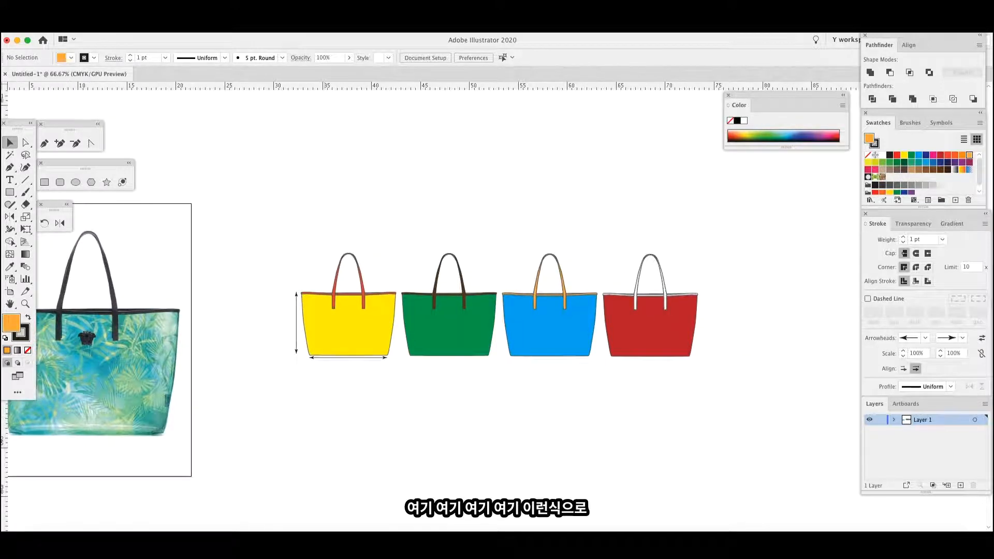
key(super+equal)
drag(198, 332, 203, 332)
key(Left)
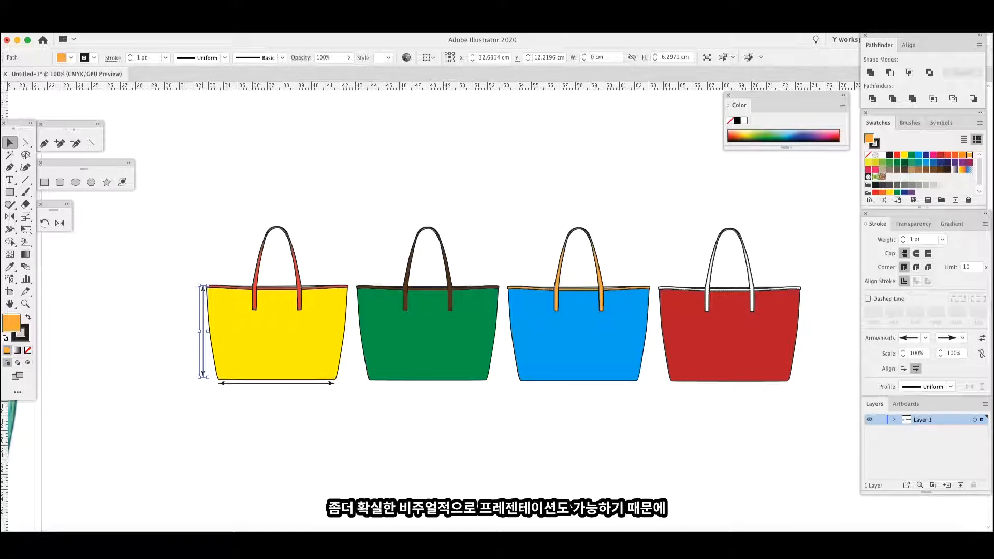
scroll(512, 302, left, 1)
scroll(512, 301, down, 1)
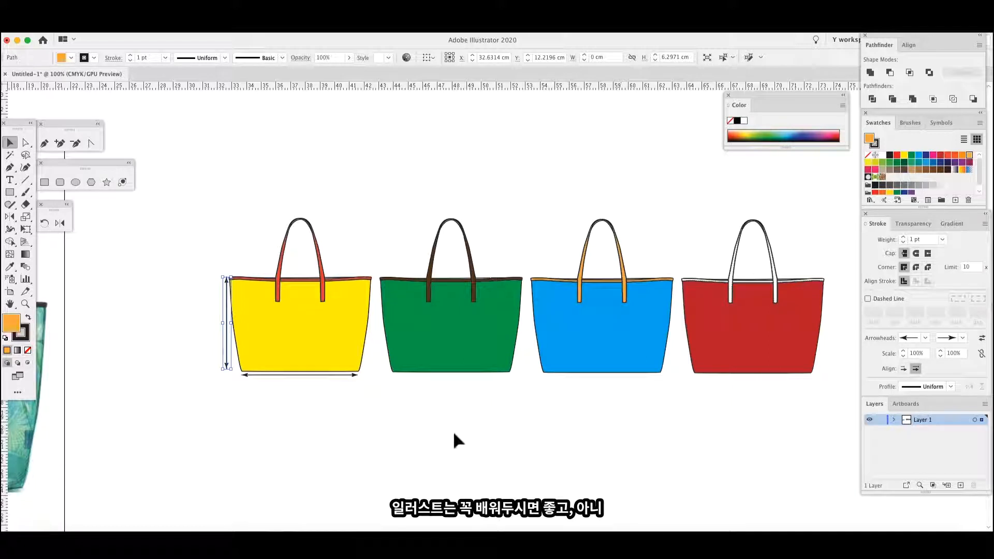
Fill the bodies of the yellow, green, blue and red bags with white.
click(25, 143)
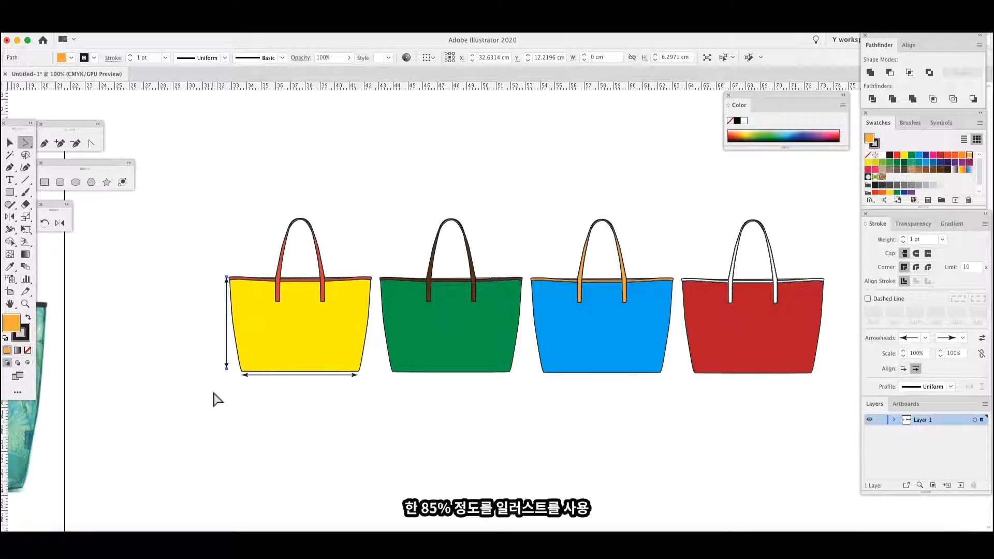
key(space)
drag(314, 423, 445, 422)
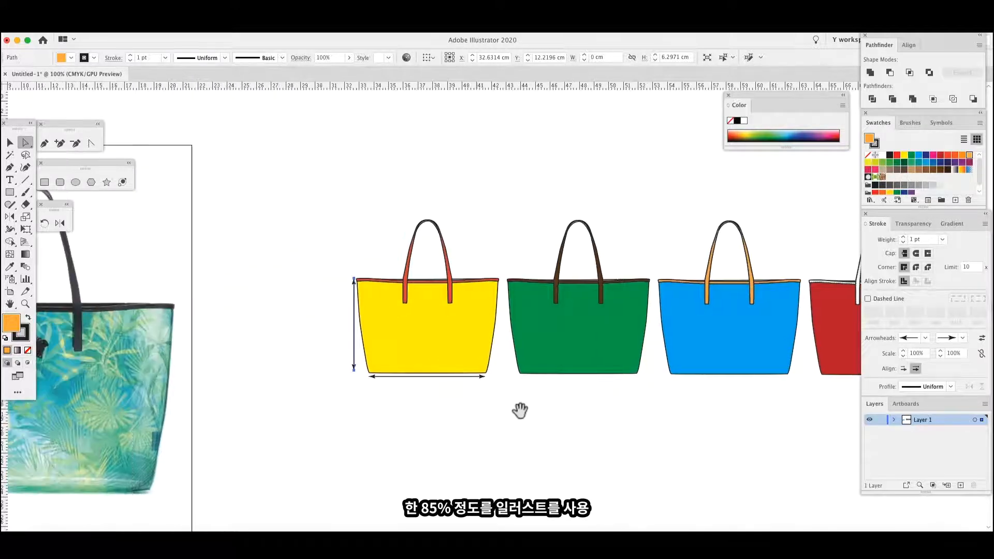
drag(611, 410, 459, 411)
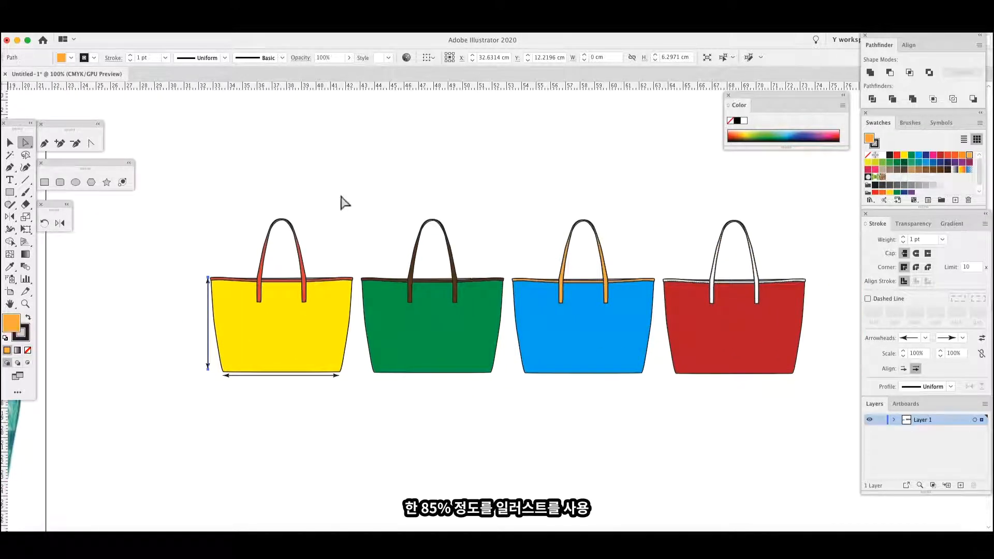
click(289, 355)
shift+click(413, 334)
shift+click(581, 333)
shift+click(728, 326)
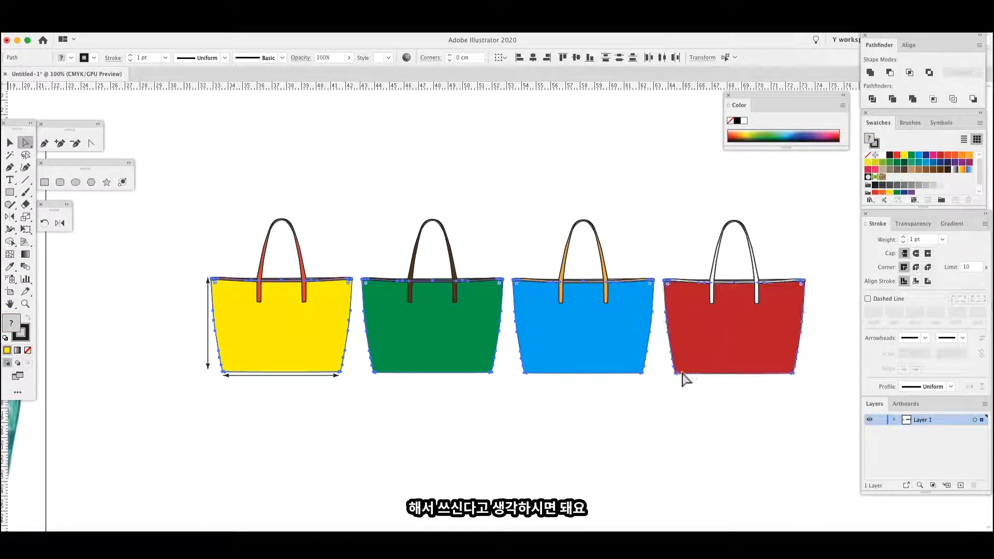
click(883, 155)
click(570, 209)
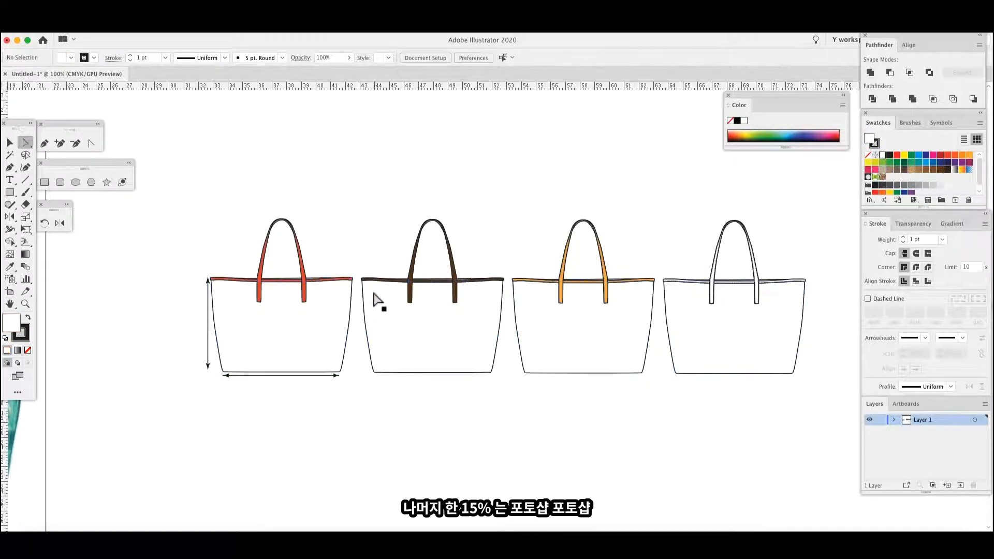
Delete the handles of the all-white bag at the end of the row, keeping its body and top band.
key(super+equal)
drag(309, 360, 368, 368)
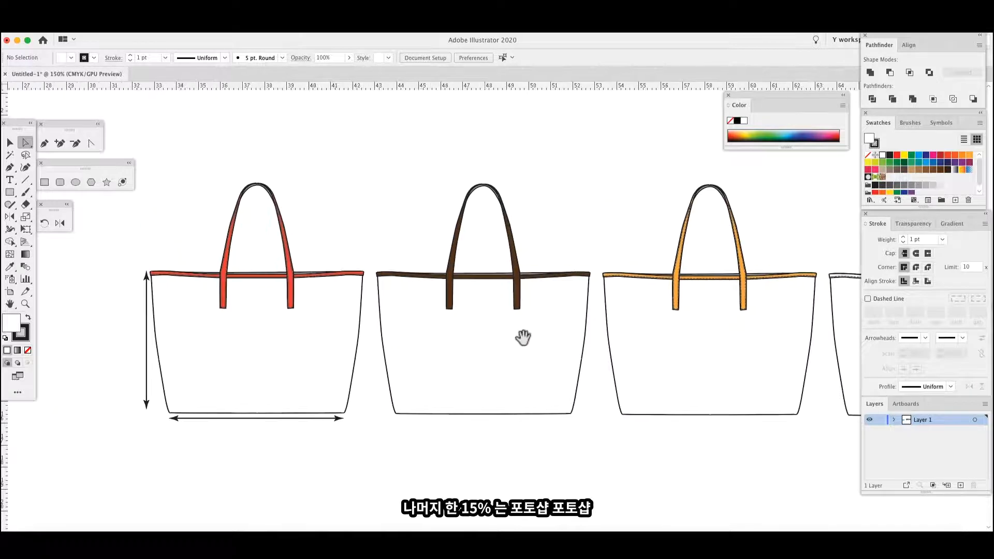
drag(527, 338, 178, 365)
drag(440, 377, 377, 386)
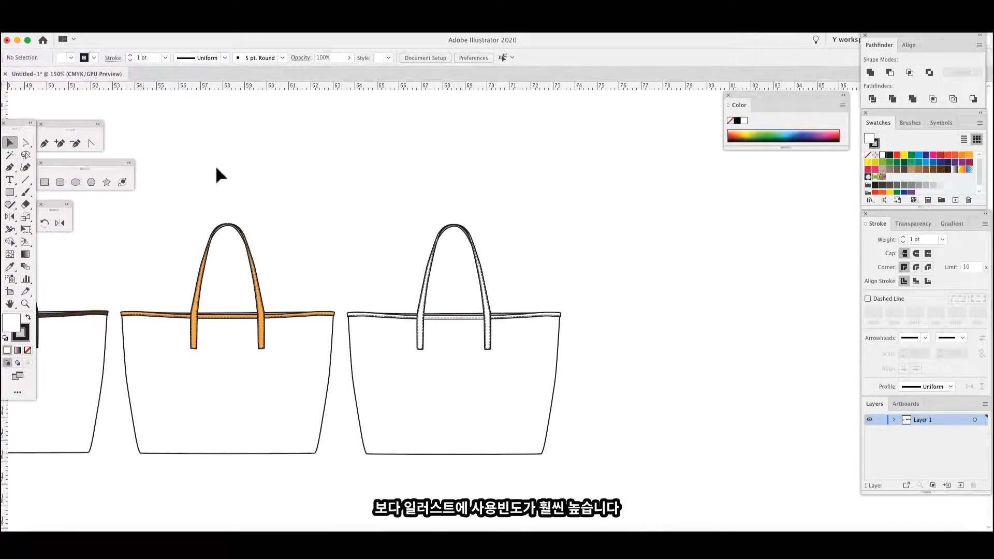
drag(366, 200, 512, 277)
key(Delete)
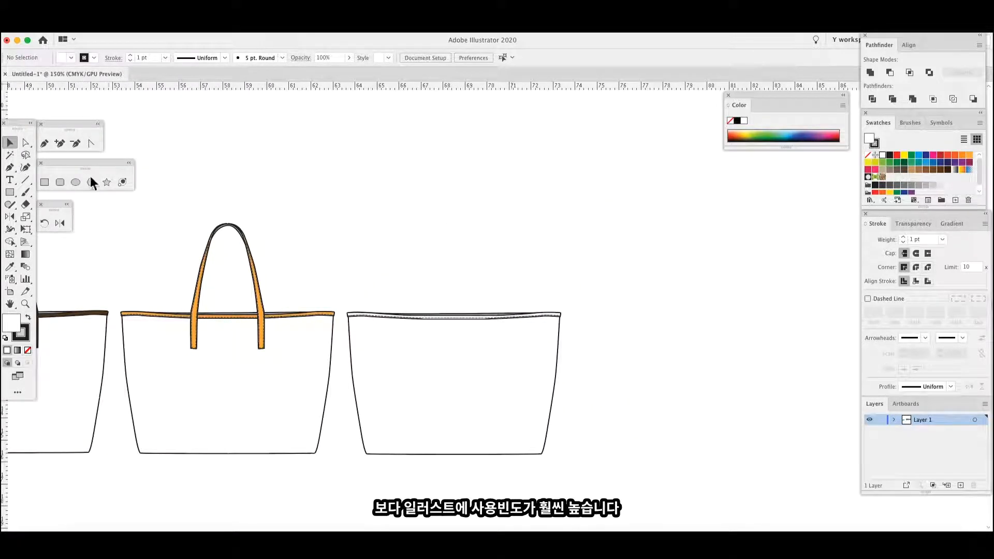
Draw a taller, wider closed handle arch on the handleless bag with the Pen tool.
key(p)
click(416, 330)
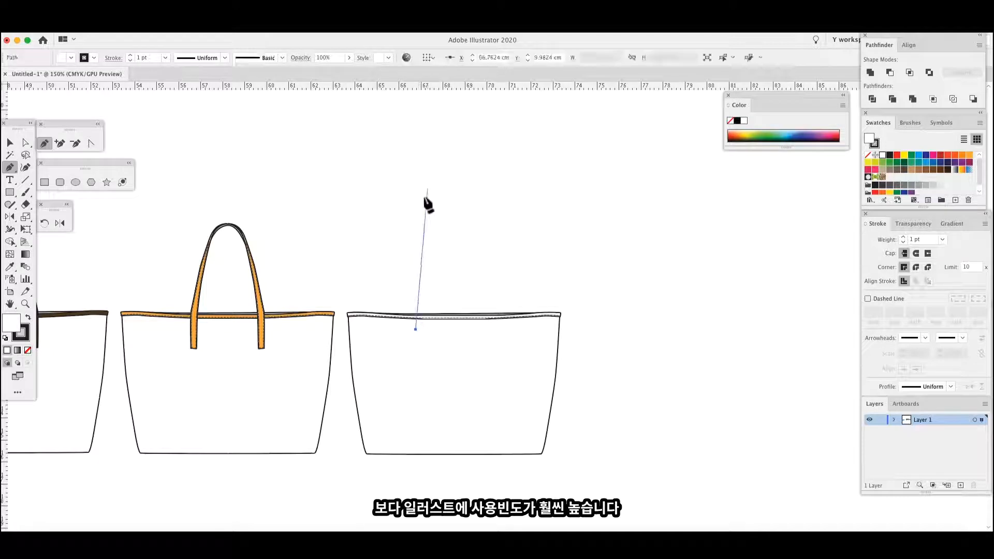
key(super+z)
click(397, 324)
drag(441, 176, 526, 185)
key(super+z)
click(516, 324)
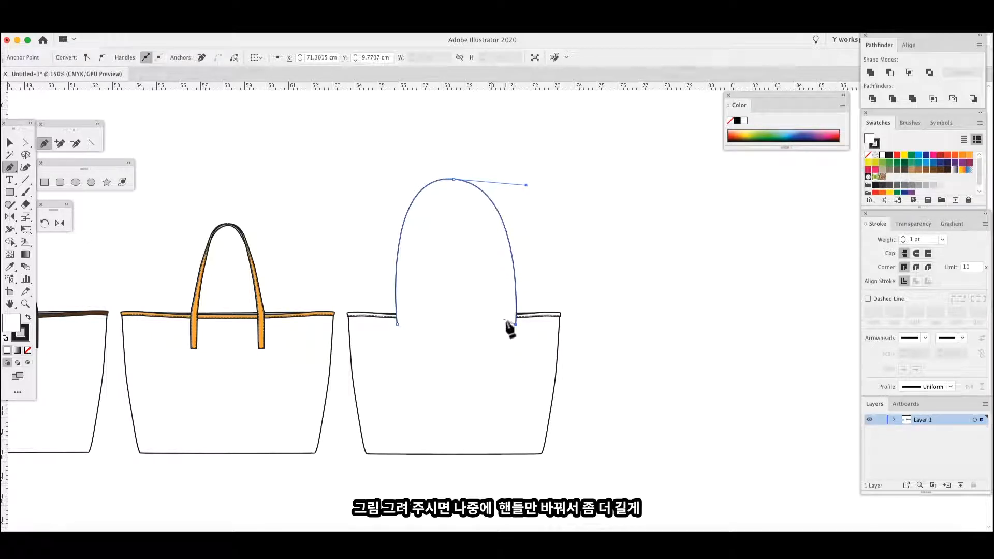
click(507, 323)
drag(455, 181, 387, 178)
click(403, 324)
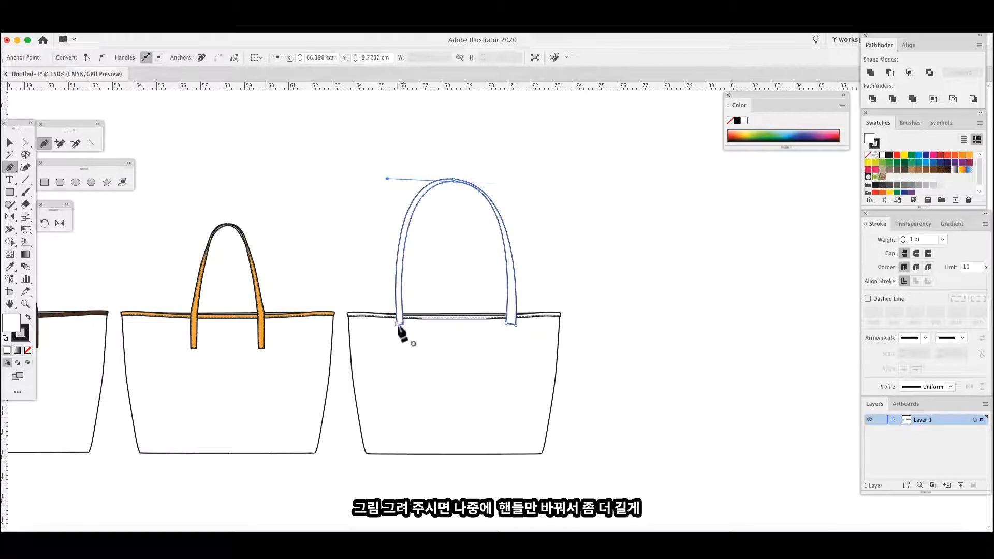
click(398, 324)
Delete the newly drawn handle arch from the handleless bag.
click(9, 143)
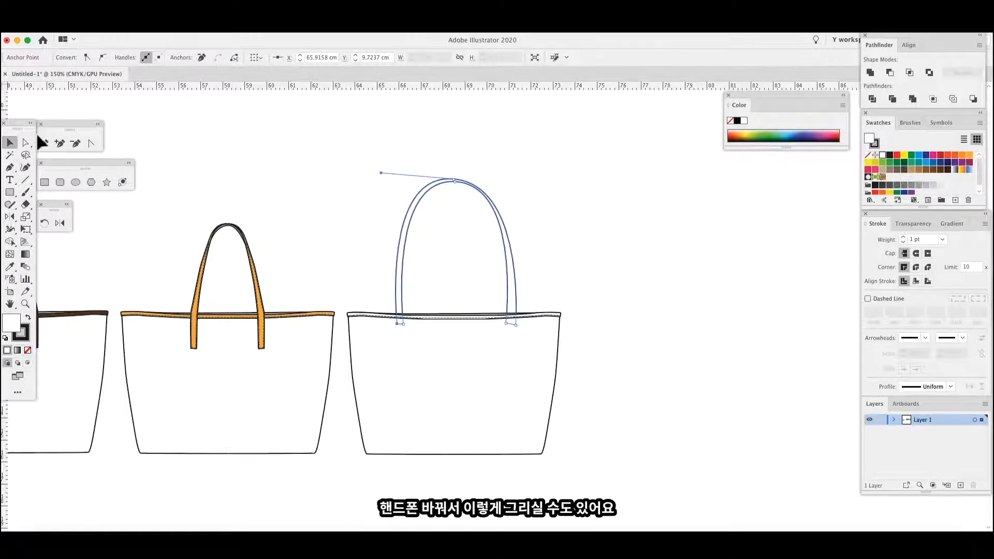
key(Delete)
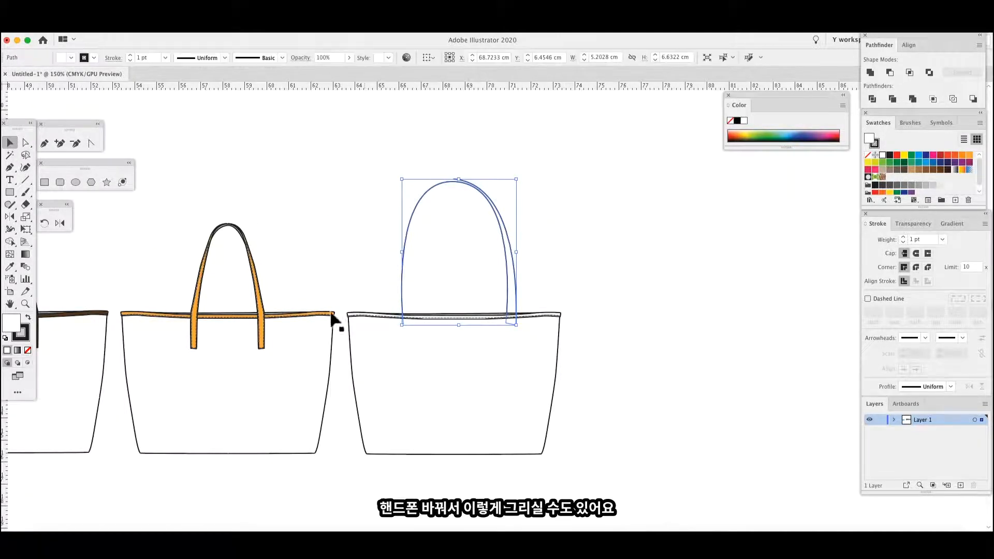
key(Delete)
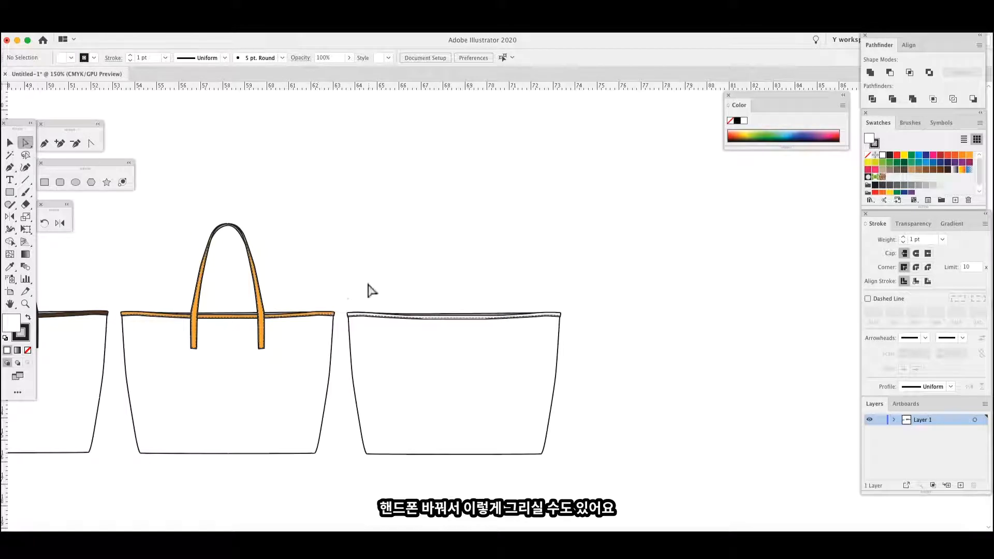
Move the handleless bag up and away from the row and make it narrower.
drag(357, 293, 569, 365)
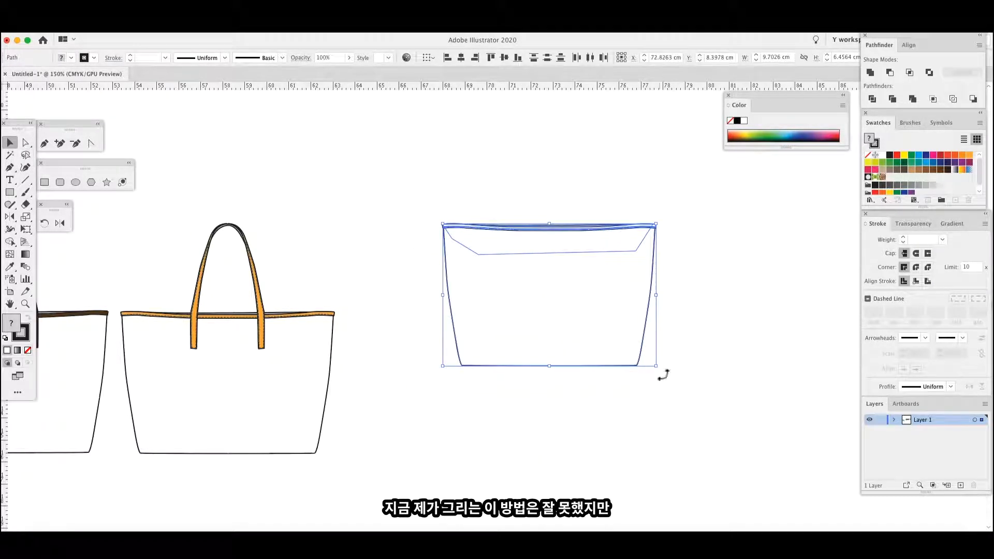
drag(655, 297, 615, 307)
Shift the middle and lower anchor points on both sides of the handleless bag's body outward.
click(25, 143)
click(448, 386)
drag(483, 388, 445, 350)
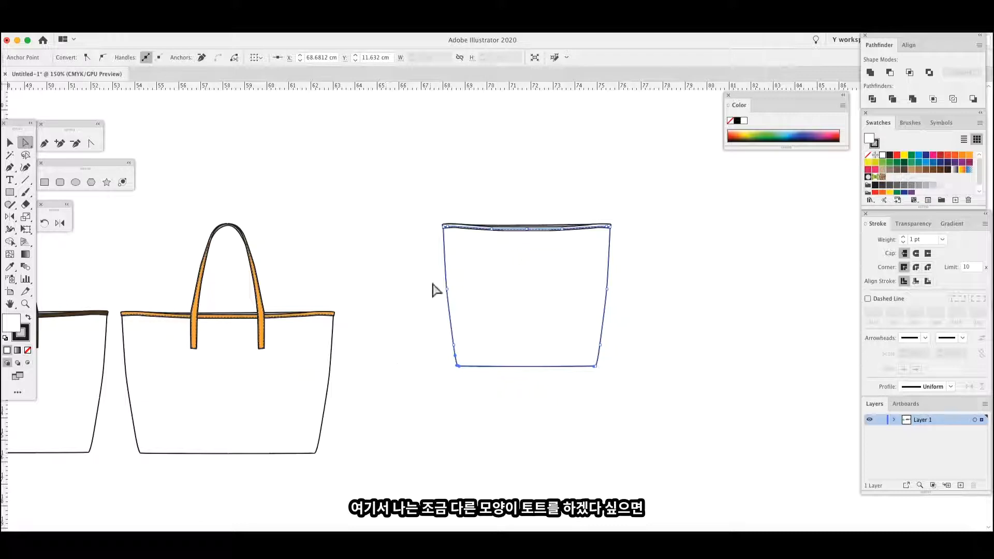
drag(433, 283, 479, 395)
key(shift+Left)
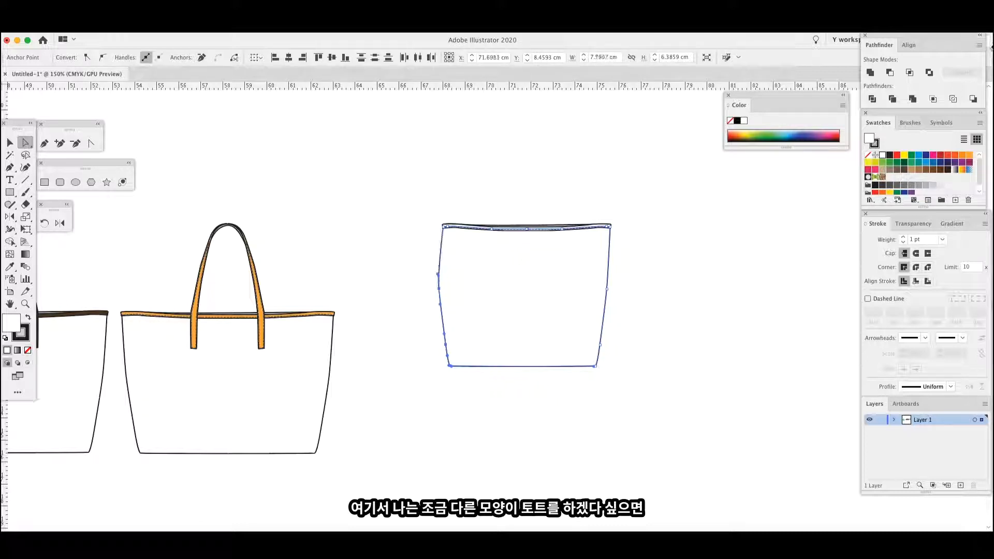
drag(602, 316, 581, 277)
key(shift+Right)
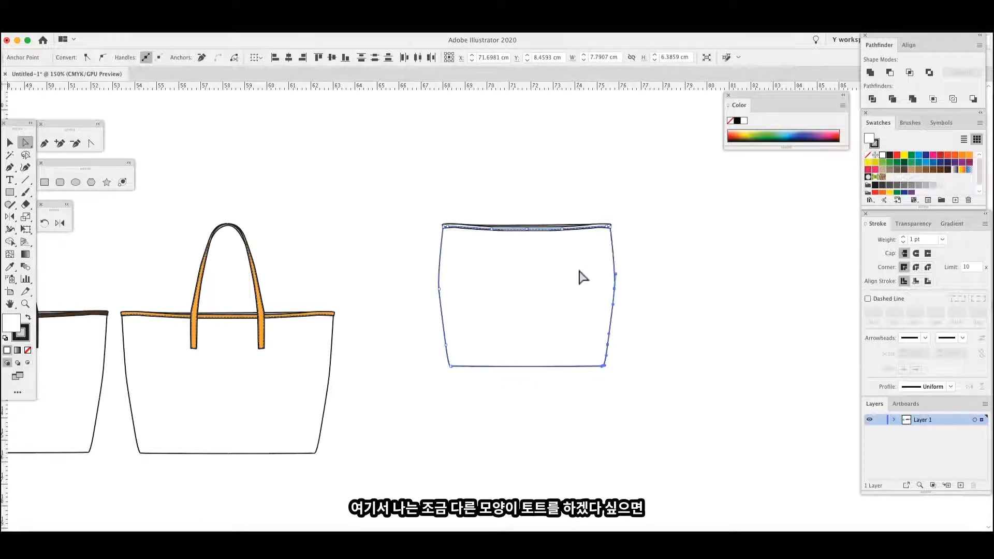
Straighten the sides of the handleless bag's body by removing the anchor points halfway down each side.
click(468, 434)
drag(439, 287, 444, 293)
key(super+z)
drag(615, 289, 611, 280)
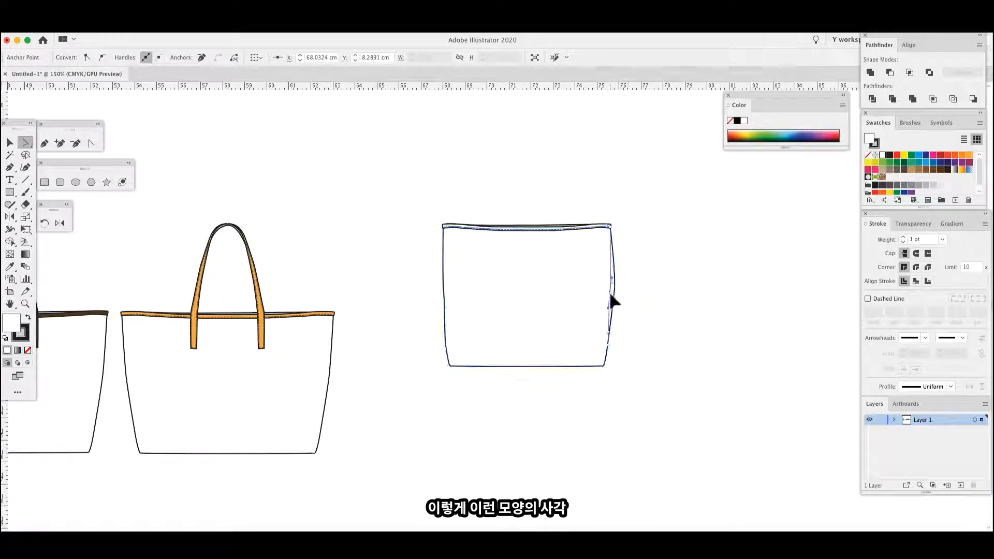
click(648, 320)
click(493, 336)
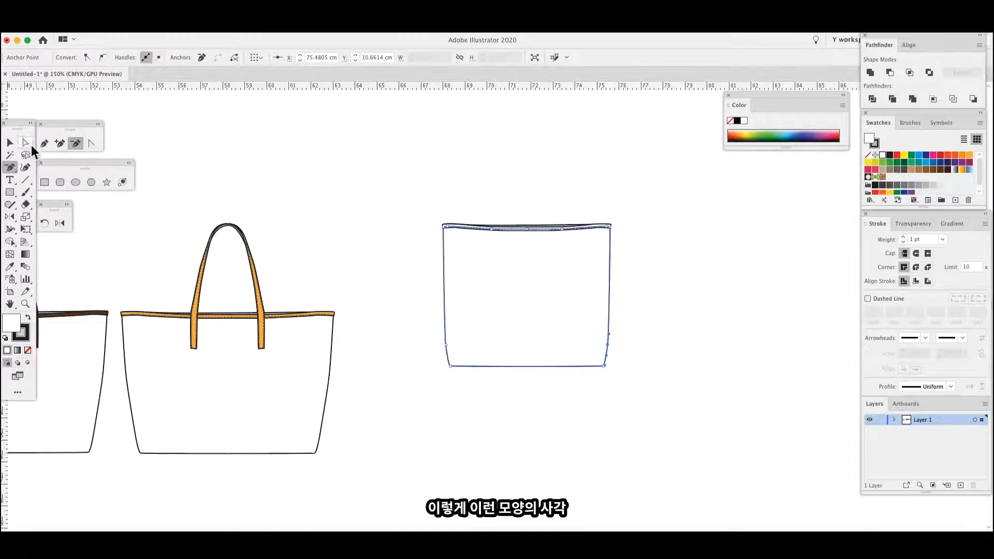
Flare the handleless bag's lower corners outward and delete the anchor point just above each corner to get a straight-sided trapezoid.
drag(447, 350, 431, 350)
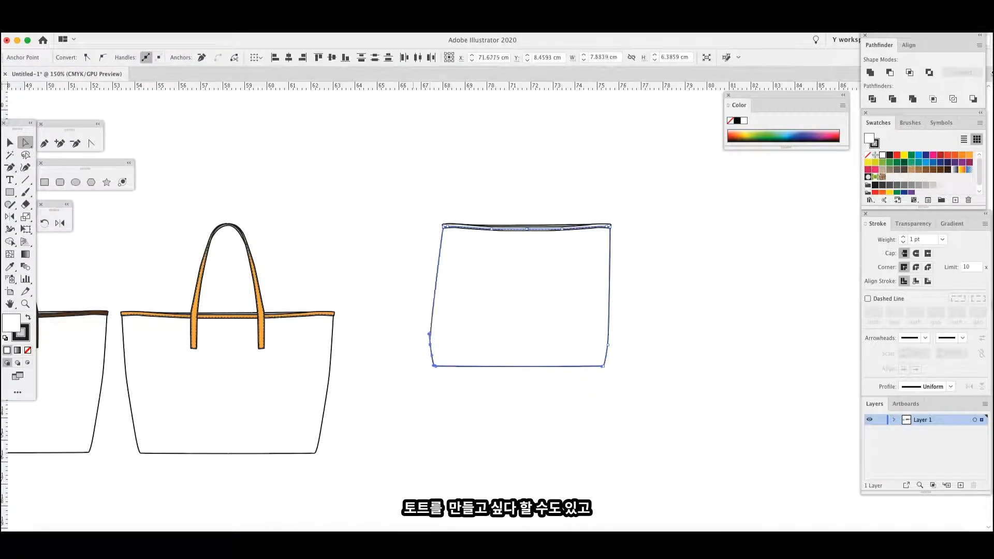
key(shift+Right)
key(shift+Right)
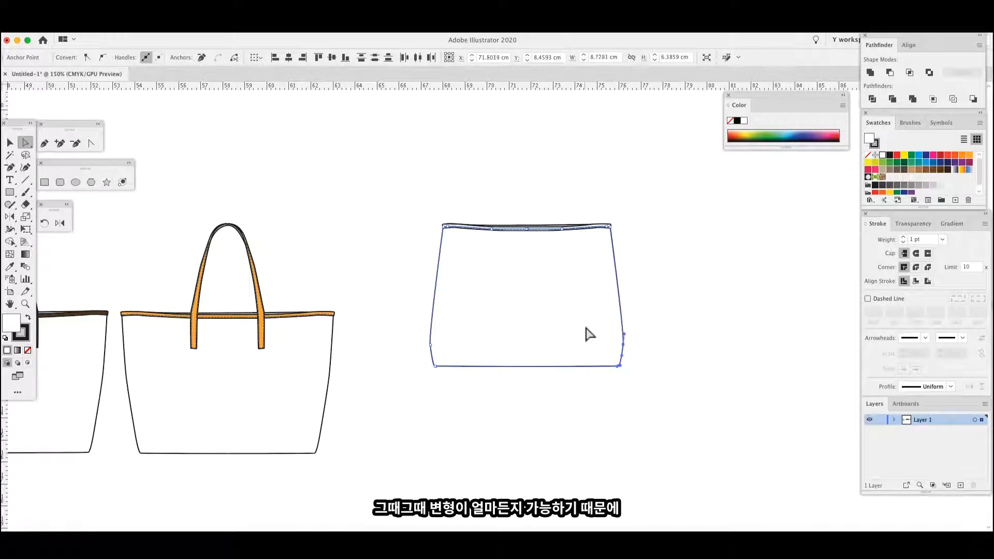
click(77, 144)
click(430, 345)
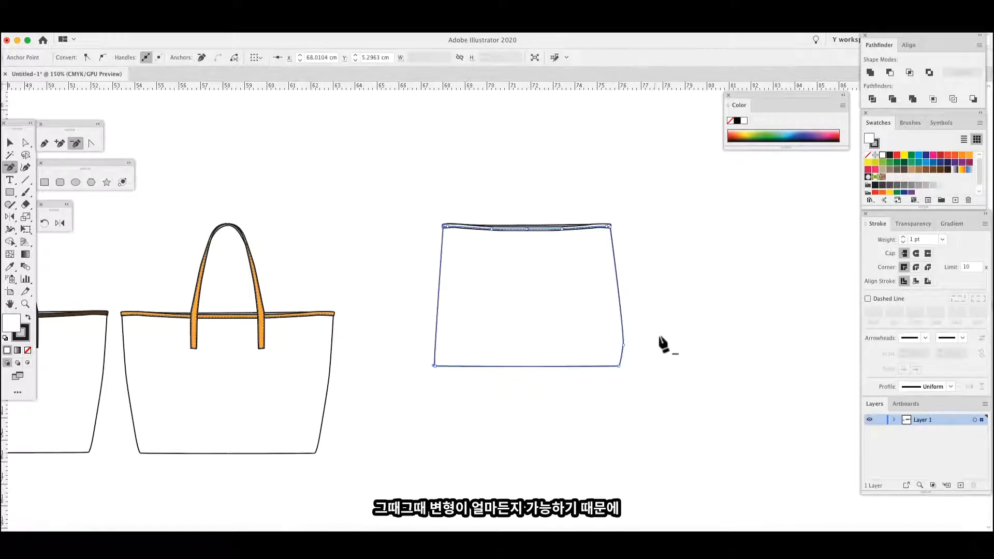
click(624, 345)
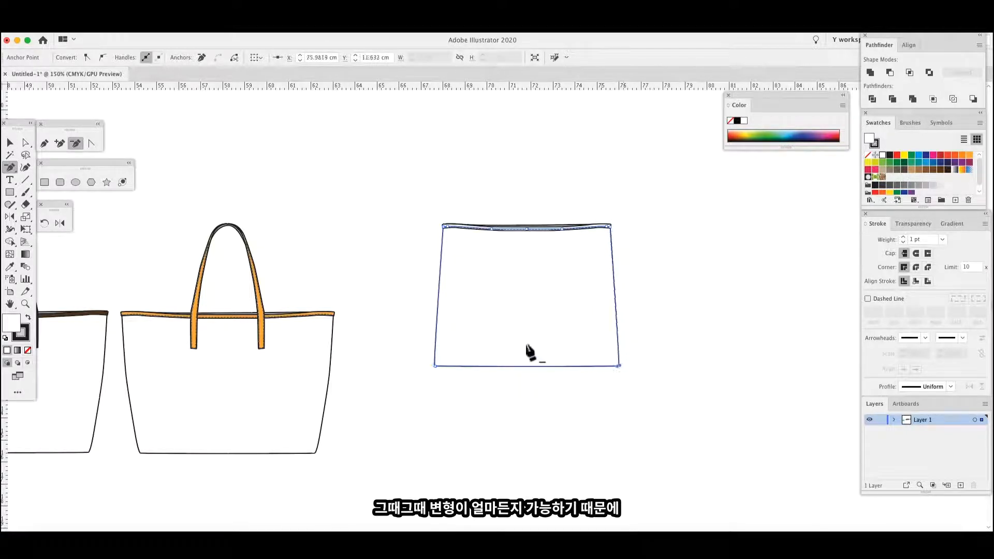
Shorten the trapezoid bag body by raising its bottom edge.
key(a)
key(v)
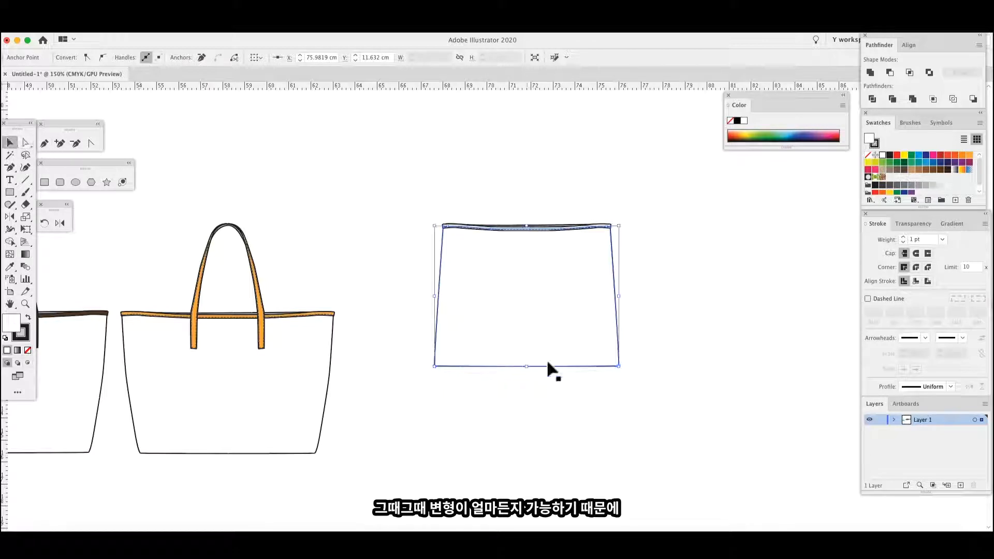
drag(534, 370, 535, 348)
click(647, 344)
Move the orange handle from the neighbouring tote onto the top edge of the trapezoid bag.
scroll(452, 287, up, 3)
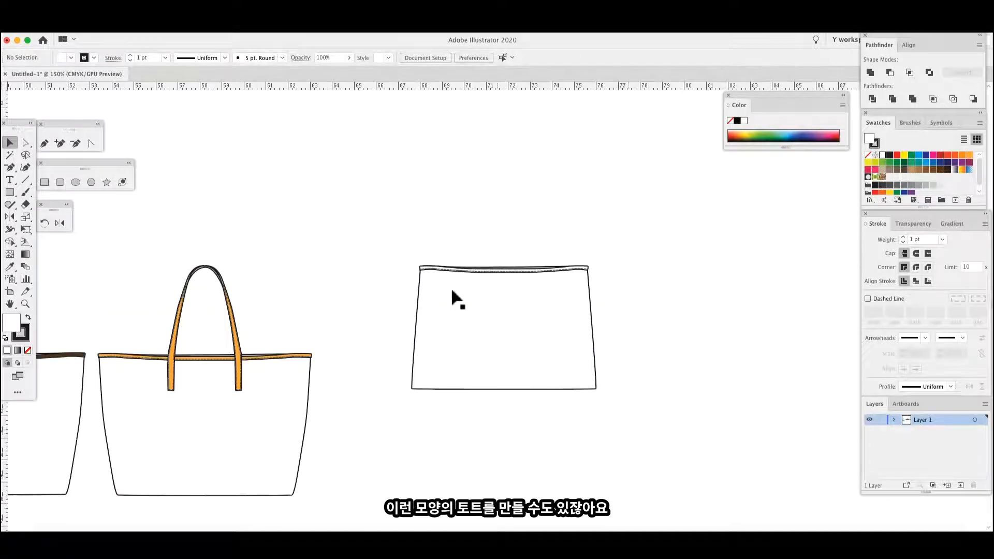
drag(149, 264, 269, 322)
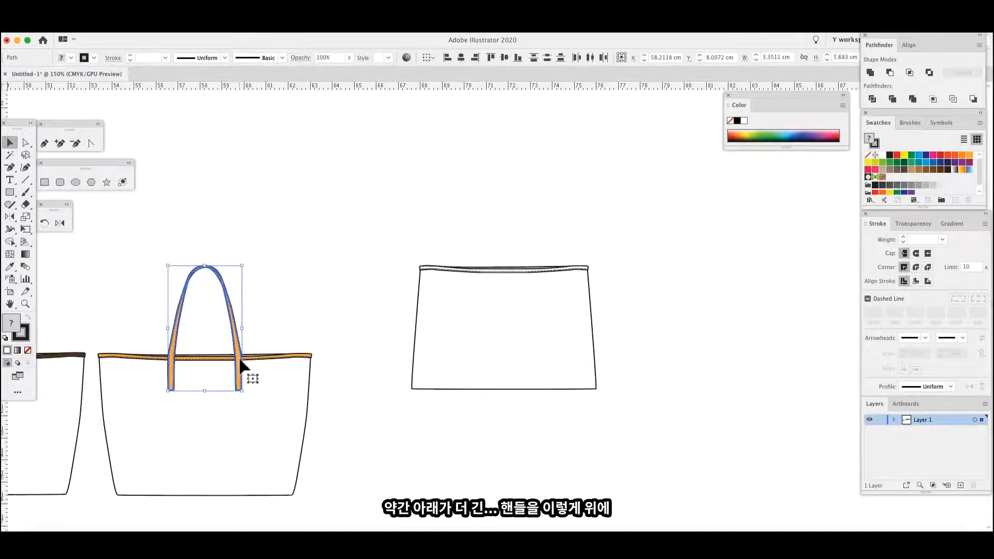
drag(240, 366, 541, 265)
drag(541, 266, 539, 268)
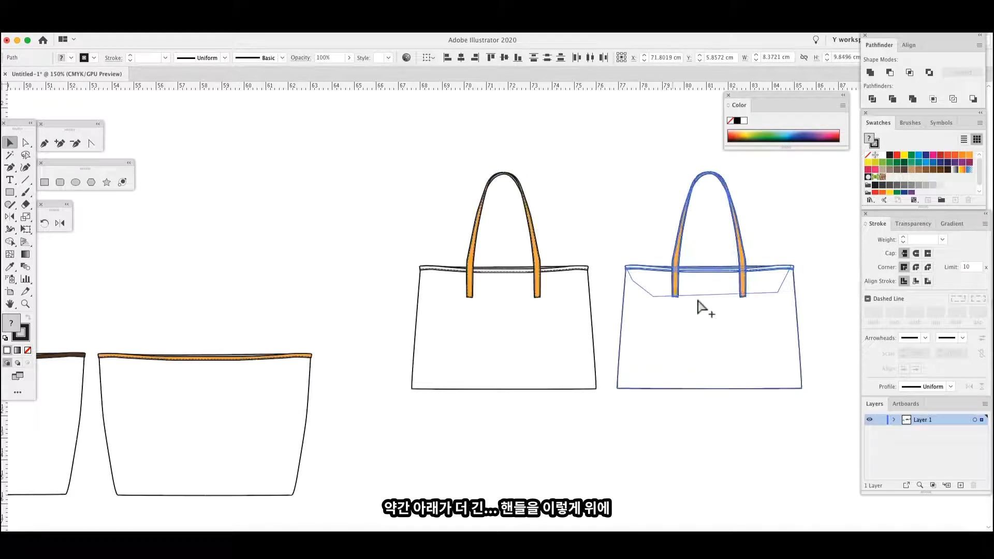
Duplicate the trapezoid bag with its handle alongside the original.
drag(705, 400, 589, 412)
click(718, 335)
drag(750, 384, 703, 384)
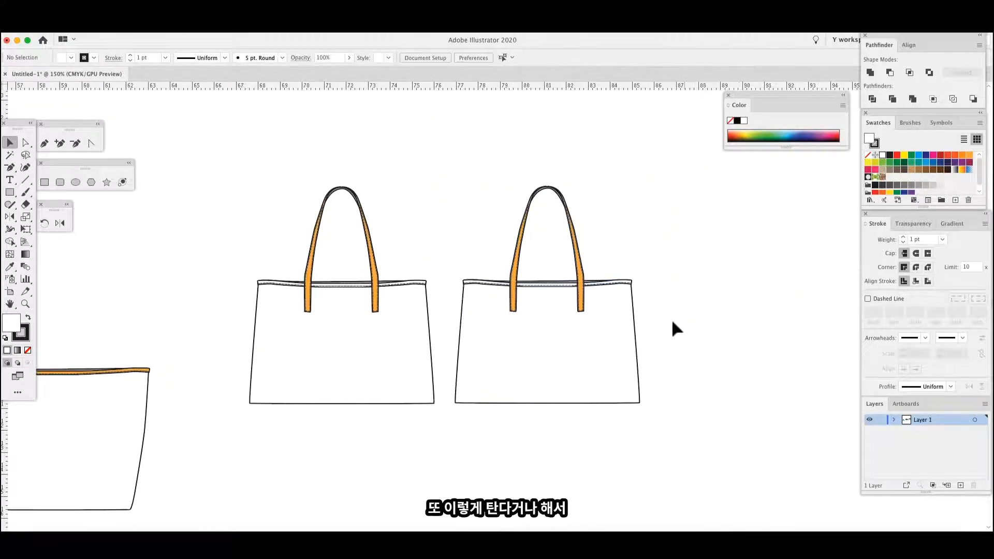
Draw a curved corner-patch line across each lower corner of the duplicated trapezoid bag with the Pen tool.
click(44, 144)
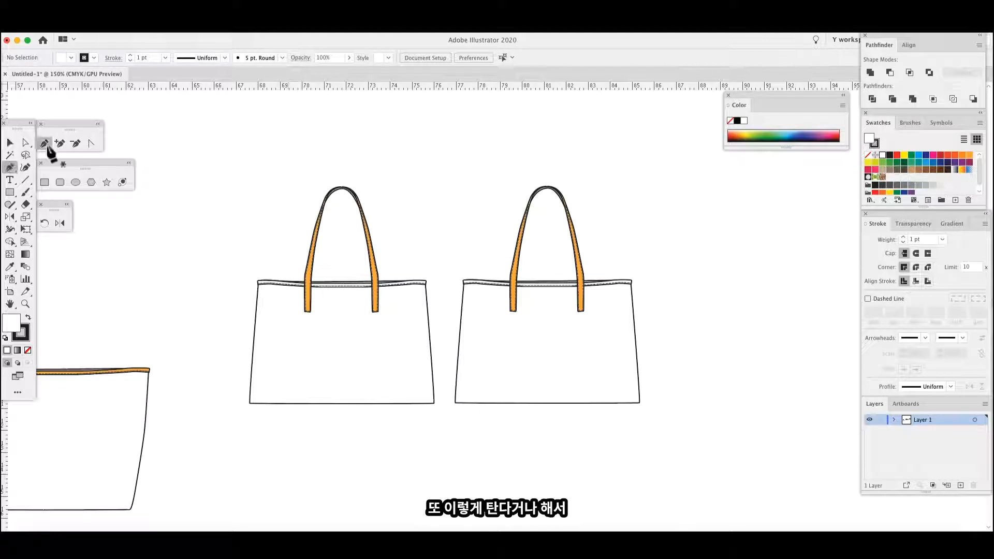
click(456, 377)
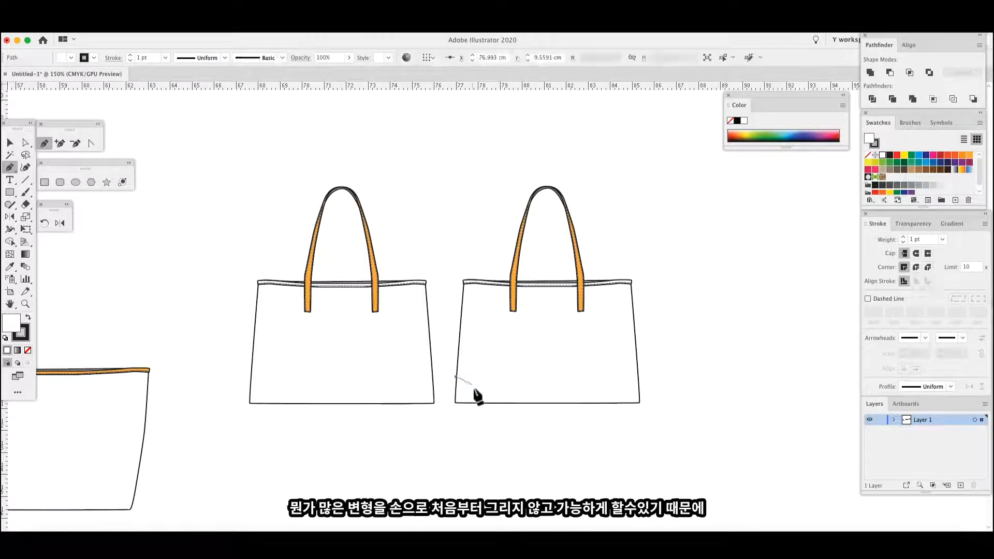
drag(485, 415, 486, 422)
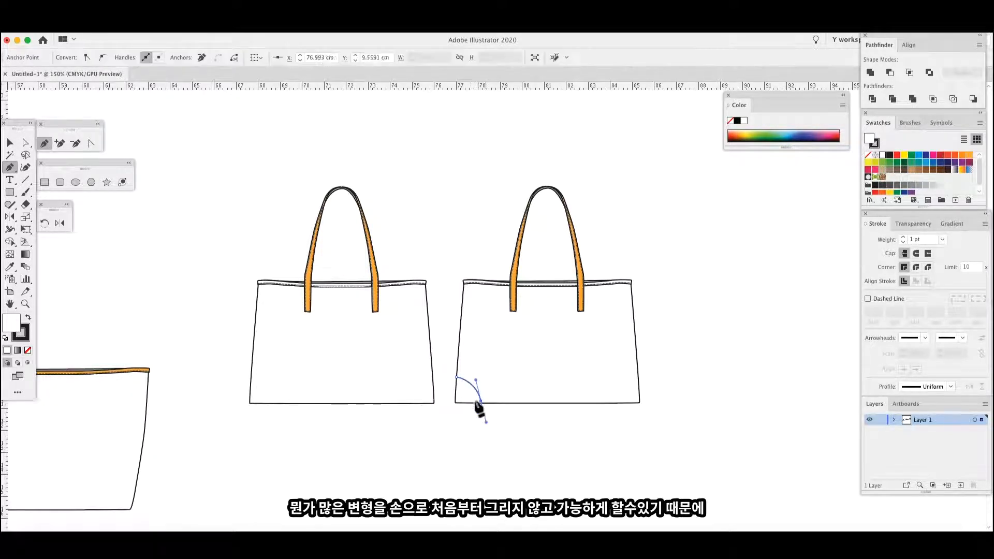
click(614, 400)
drag(636, 374, 666, 368)
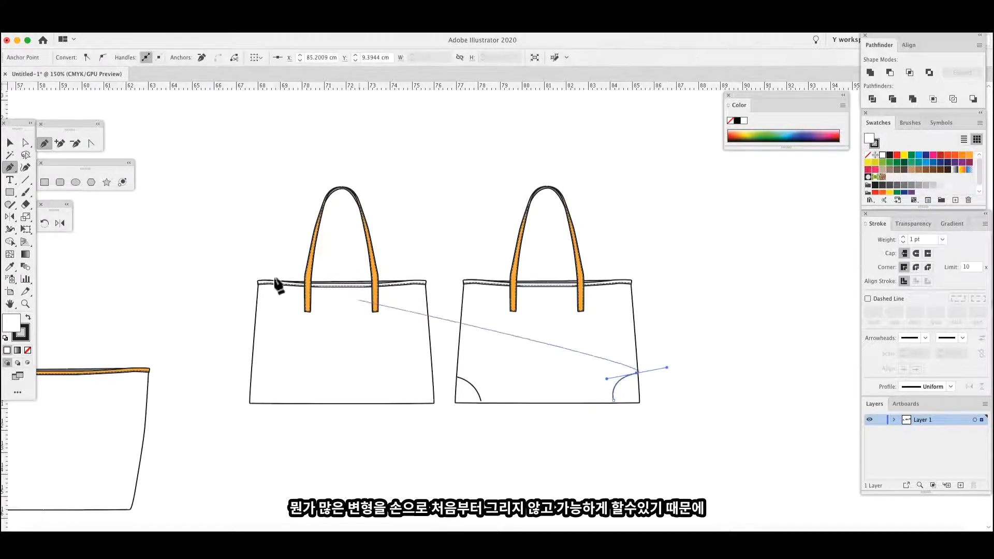
Adjust the end points of the right corner-patch curve so they meet the bag's bottom and side edges.
click(25, 142)
click(707, 287)
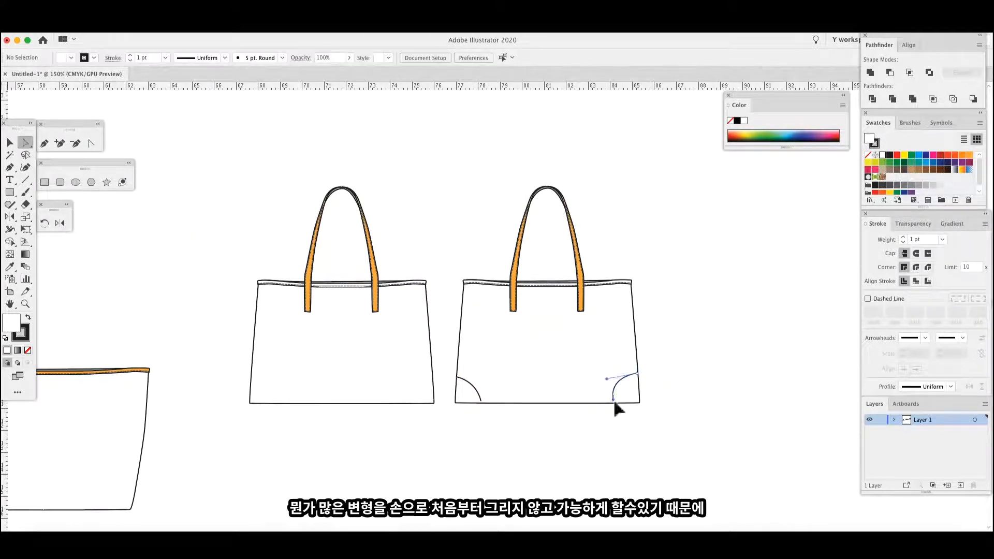
drag(614, 400, 613, 403)
click(637, 373)
click(672, 371)
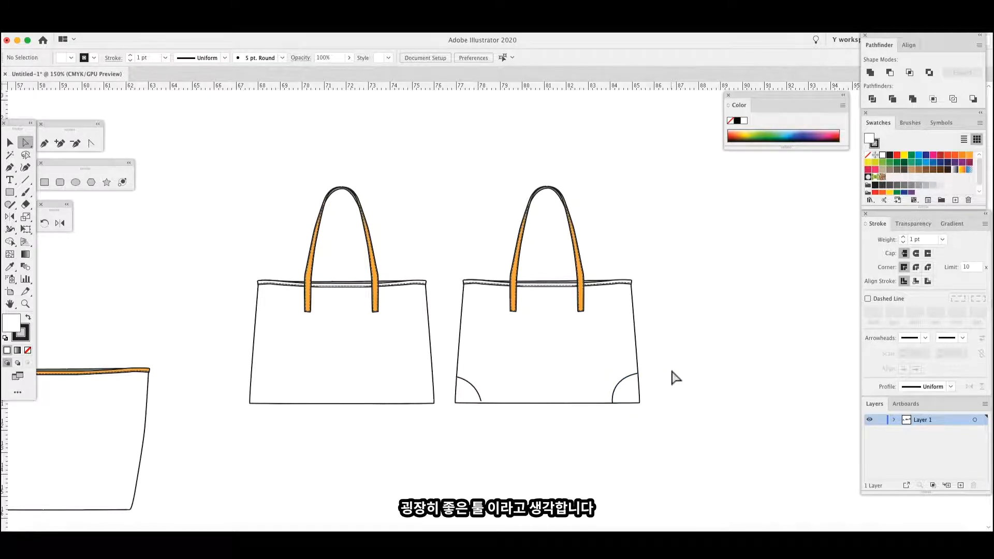
drag(398, 461, 433, 459)
key(super+minus)
key(super+minus)
key(super+minus)
drag(390, 352, 458, 354)
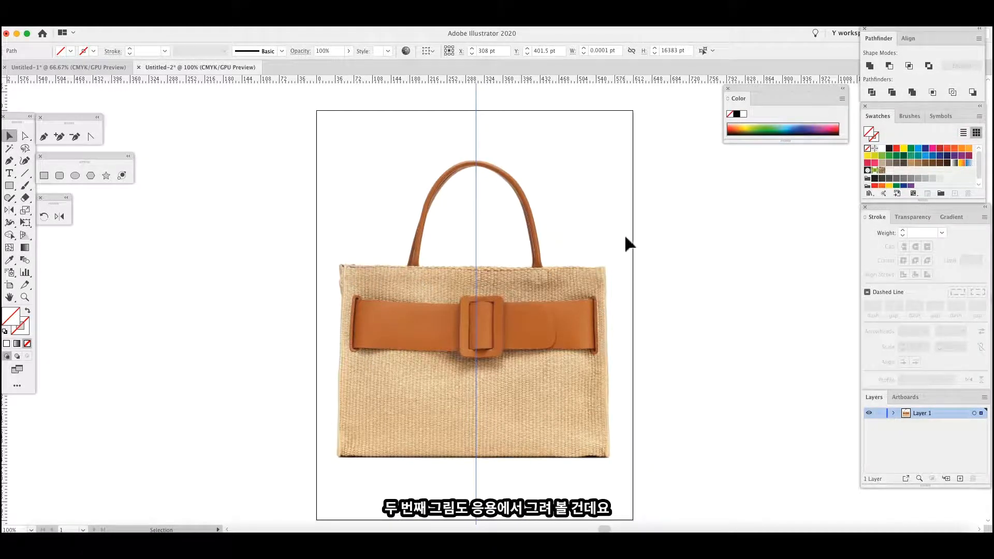
Trace the left half of the straw bag's body from the centre guide with the Pen tool and give it a red stroke.
key(ctrl+plus)
scroll(465, 300, down, 2)
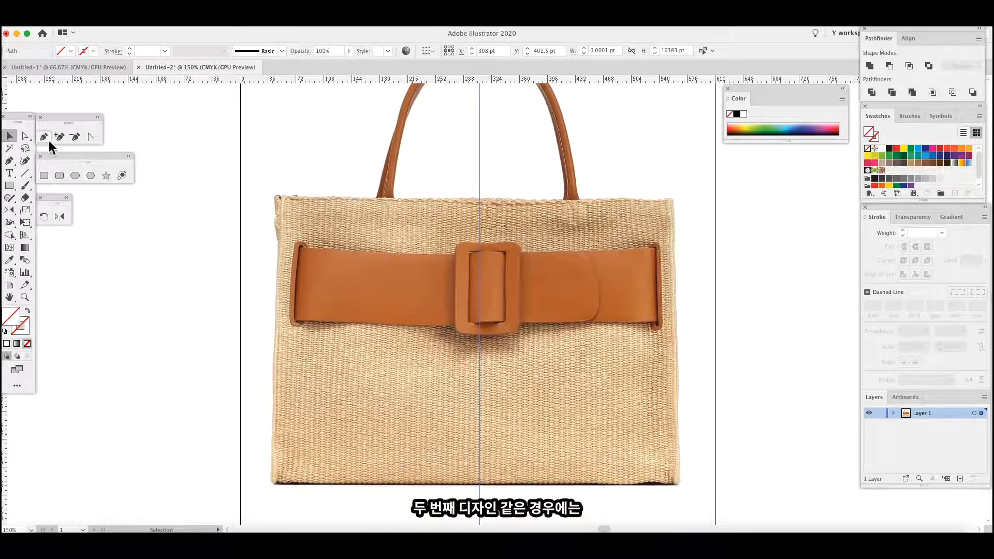
click(44, 137)
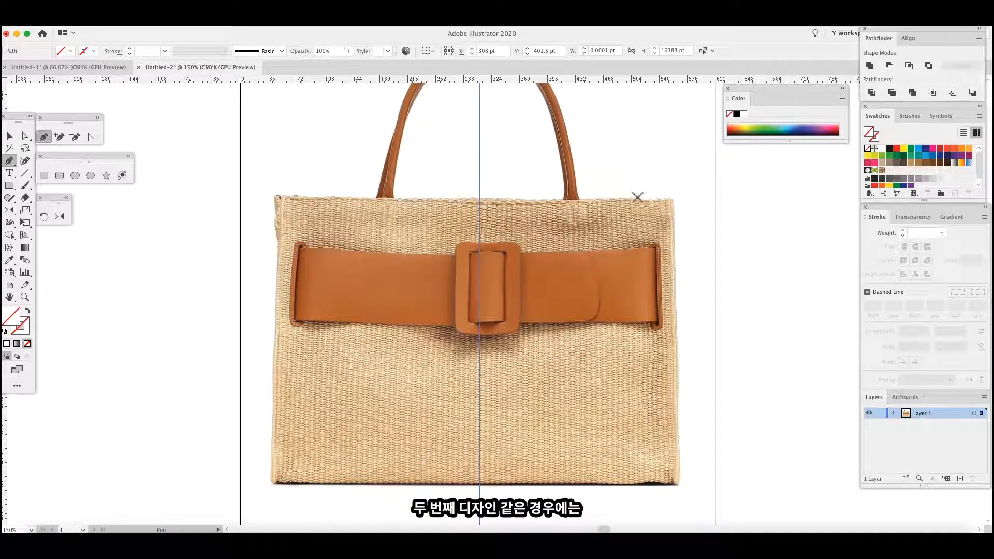
click(476, 199)
click(279, 197)
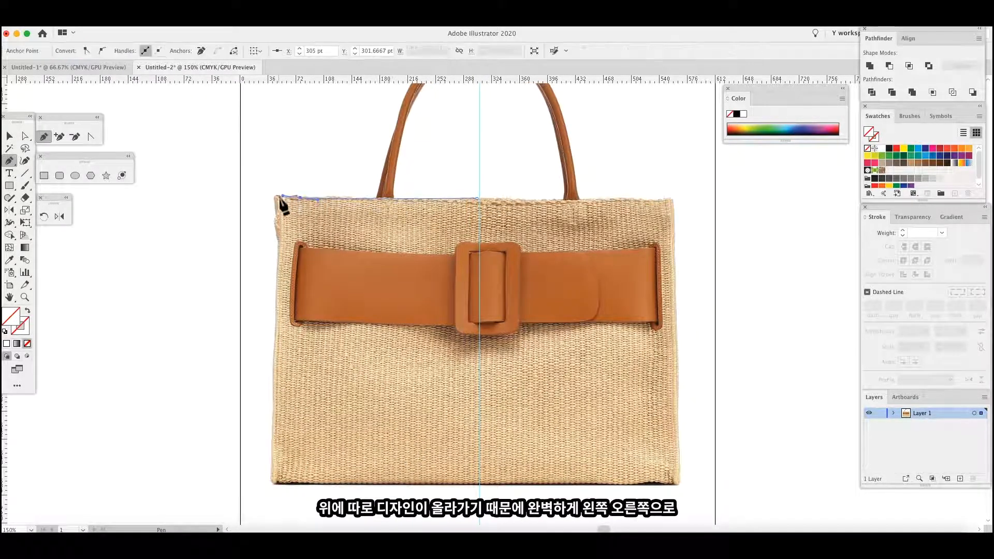
click(271, 482)
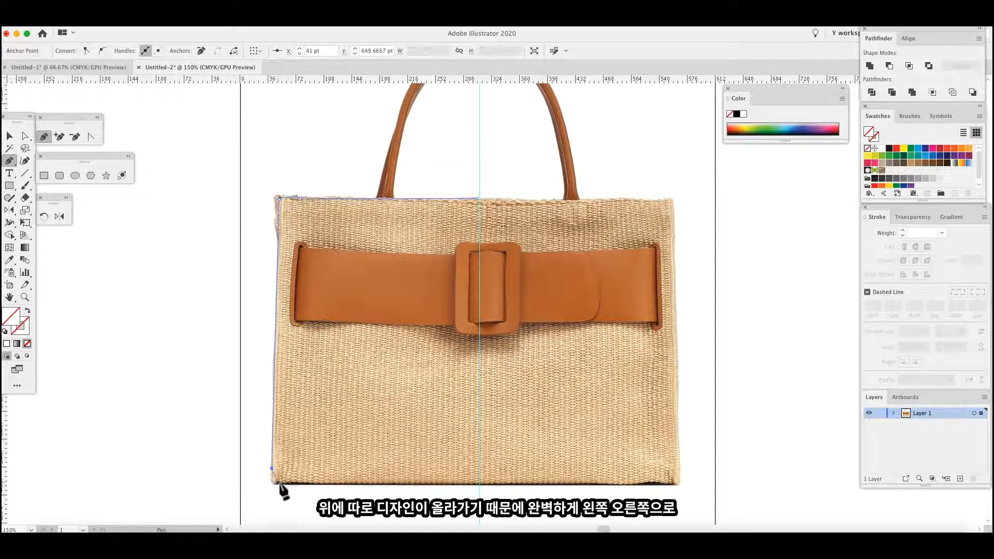
click(479, 484)
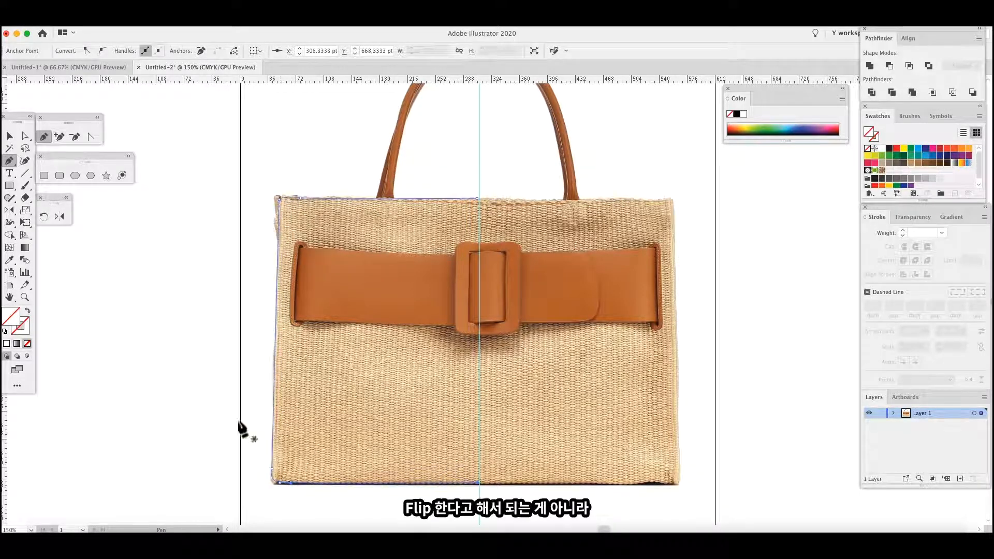
click(896, 148)
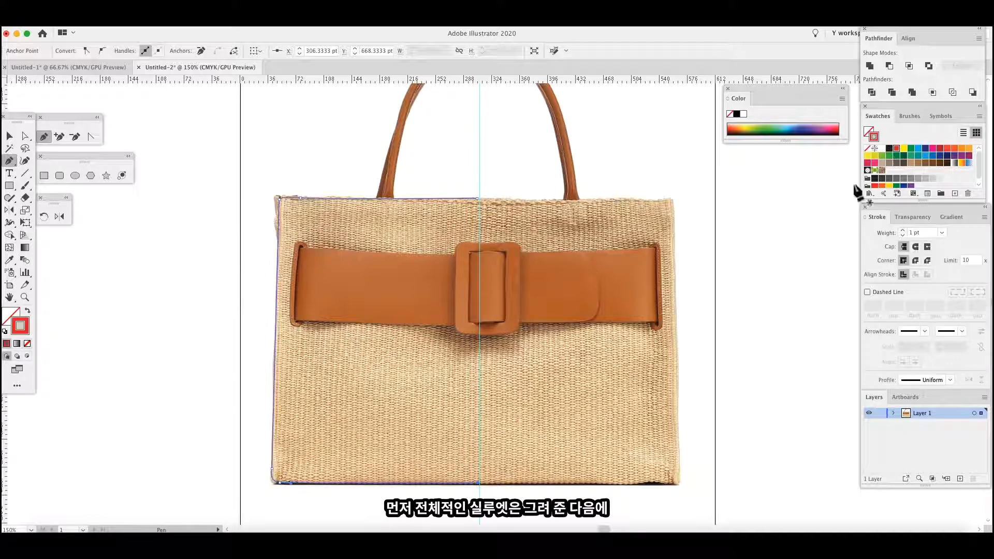
Trace the inner edge of the handle's left half from just above its base up to the centre guide.
drag(428, 160, 425, 241)
key(super+plus)
scroll(437, 421, up, 10)
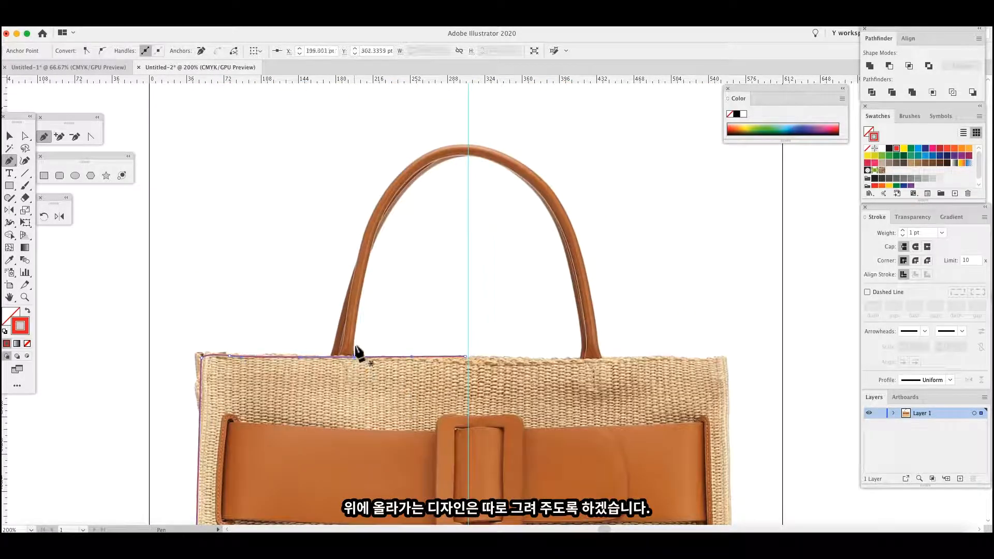
super+click(356, 338)
drag(354, 339, 355, 349)
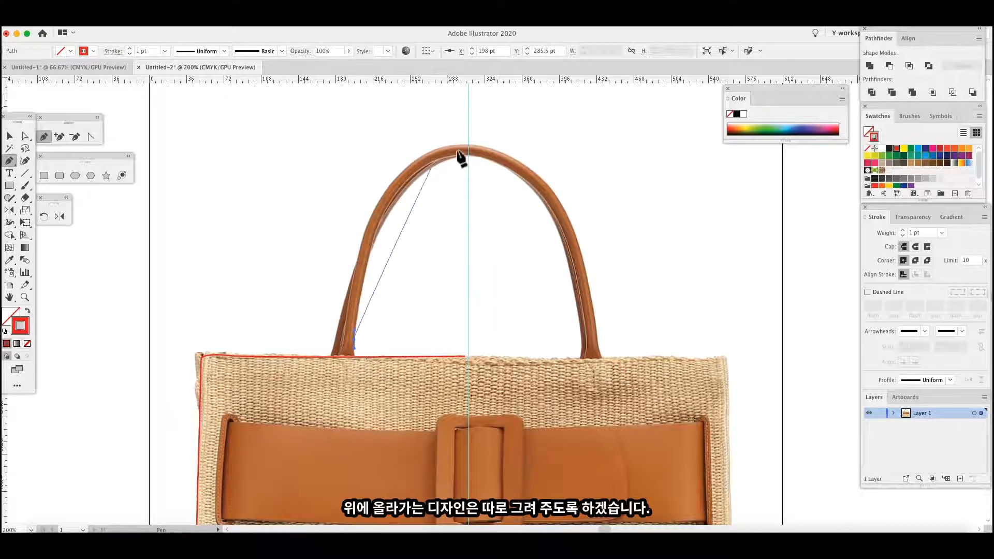
drag(467, 154, 573, 142)
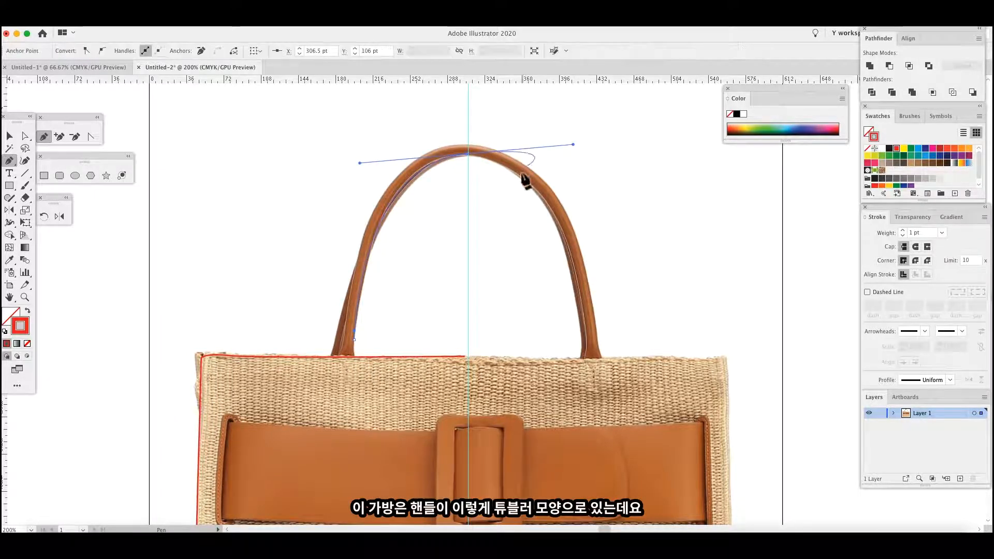
Continue the handle path around its flared base and up the outer edge to the centre guide.
drag(357, 360, 358, 365)
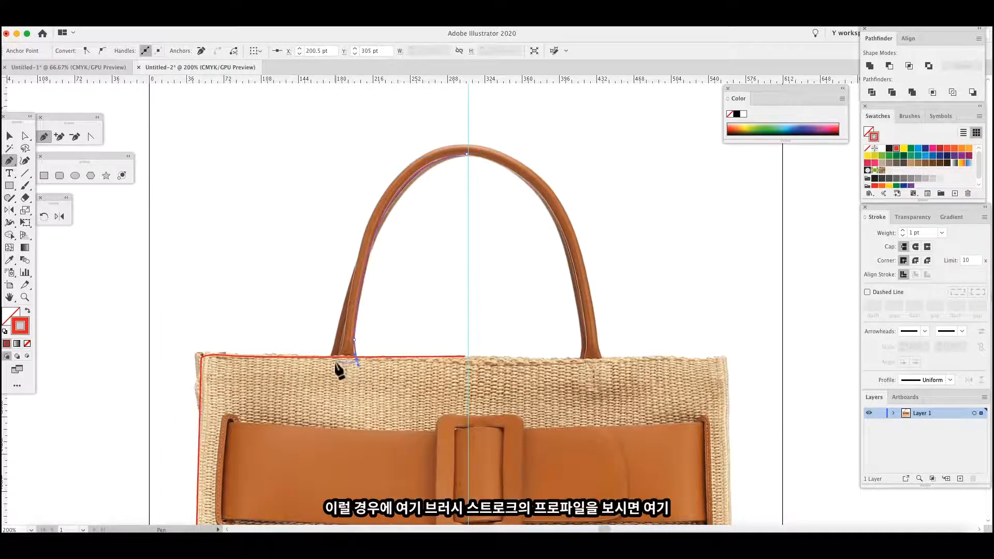
click(334, 361)
drag(346, 318, 345, 315)
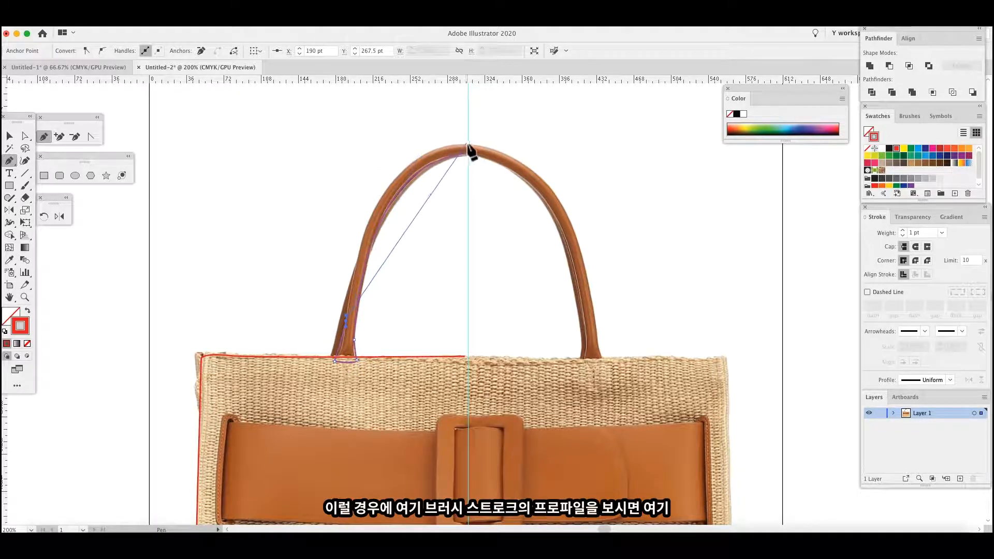
drag(467, 143, 581, 140)
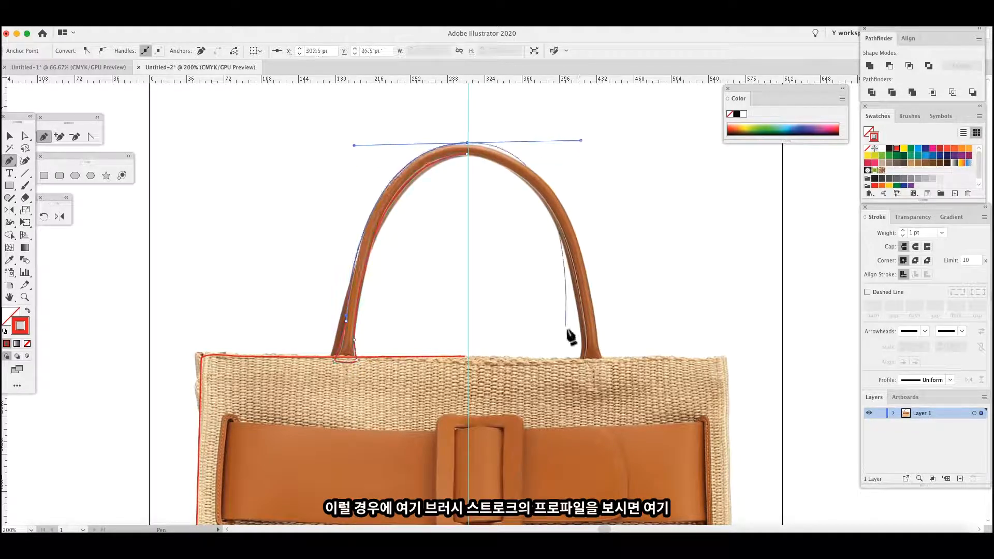
Draw a short crease line along the lower left handle and give it the lens-shaped width profile tapering at both ends.
key(super+equal)
drag(247, 406, 357, 93)
drag(264, 504, 379, 275)
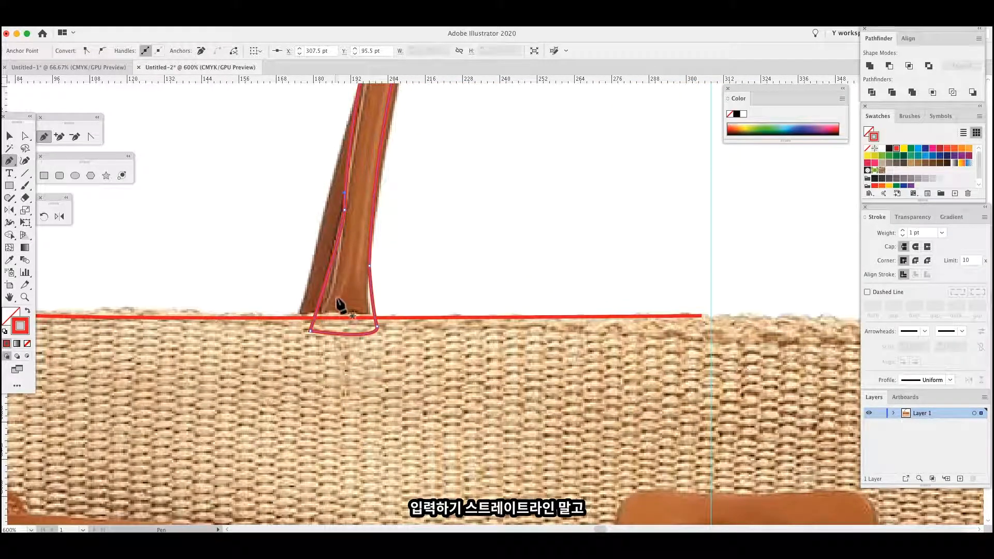
click(325, 305)
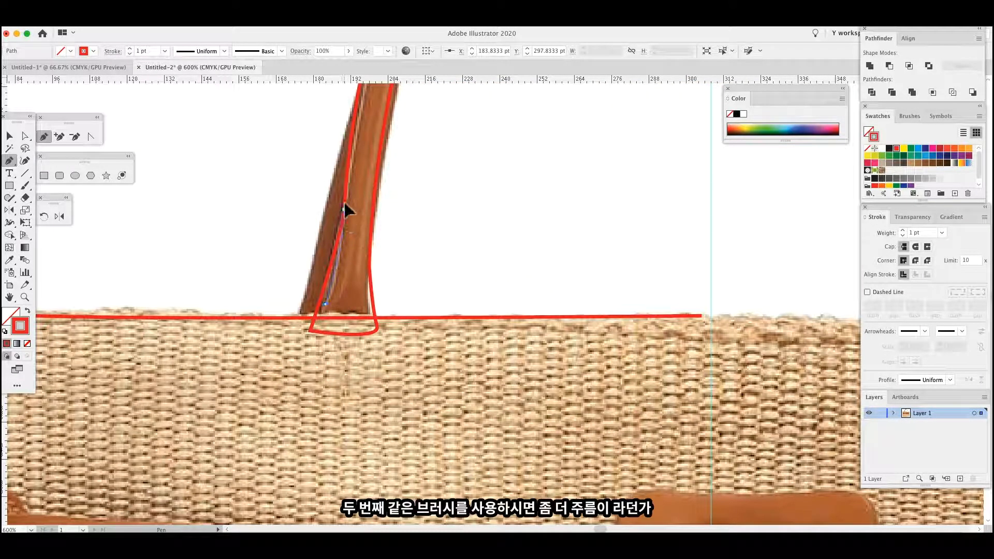
click(349, 138)
key(a)
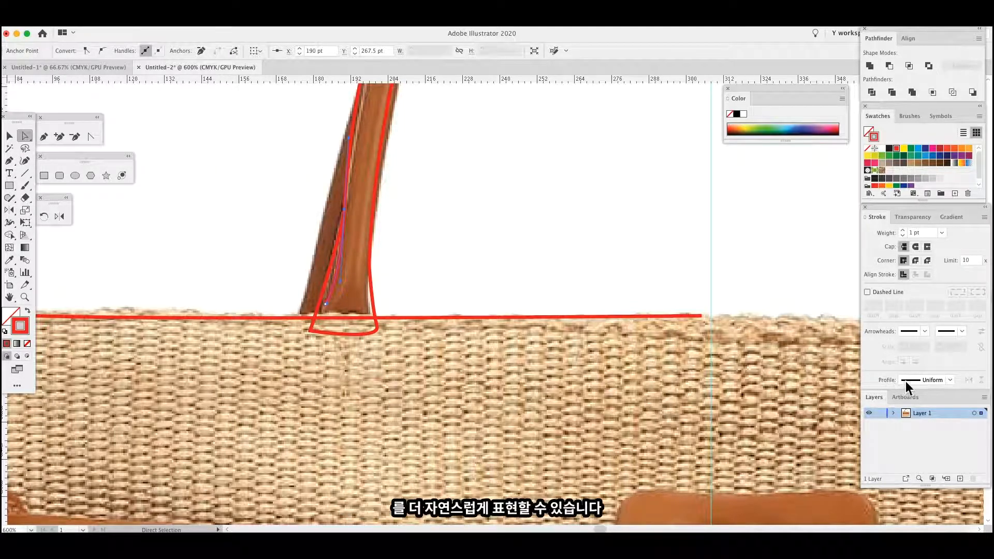
click(951, 380)
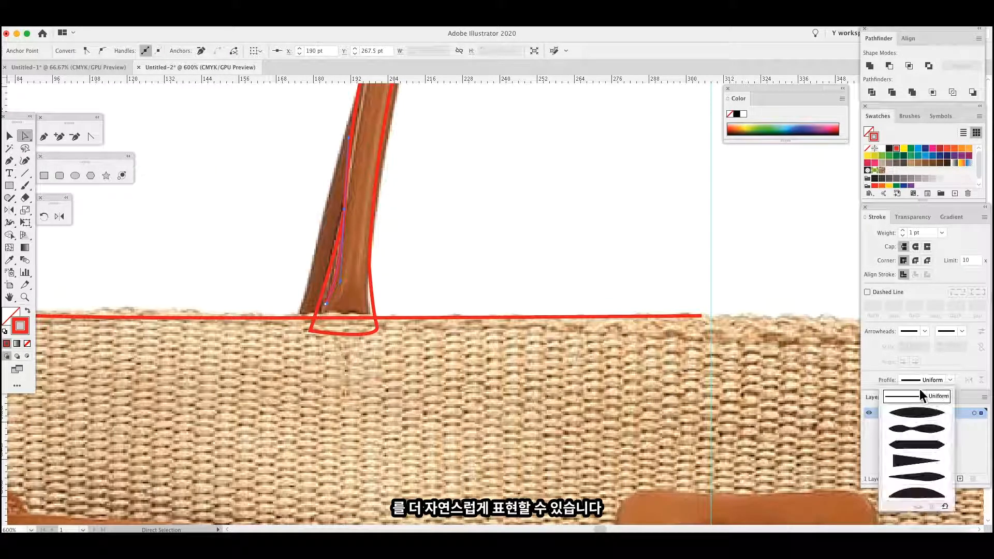
click(932, 414)
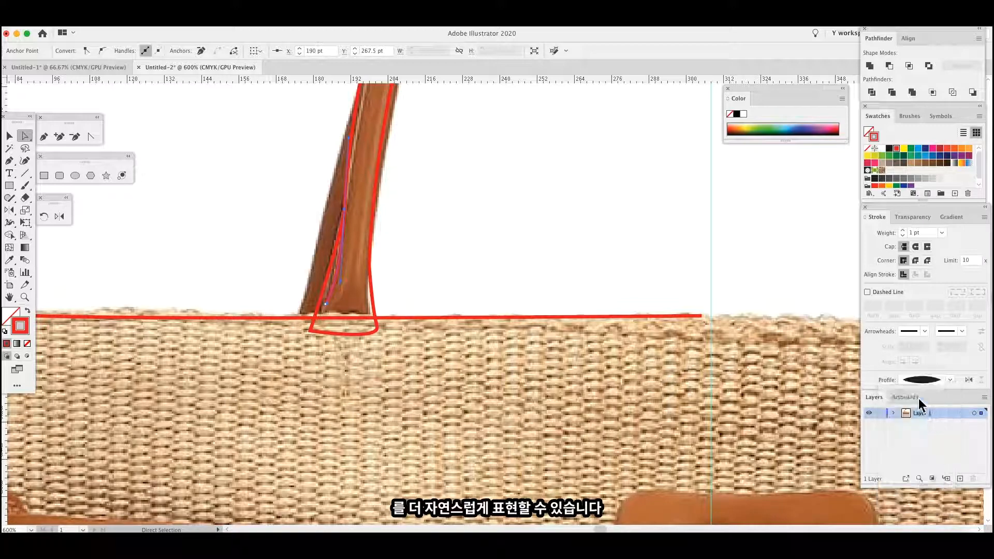
Lock the bag photo so that only the traced paths can be selected.
click(334, 232)
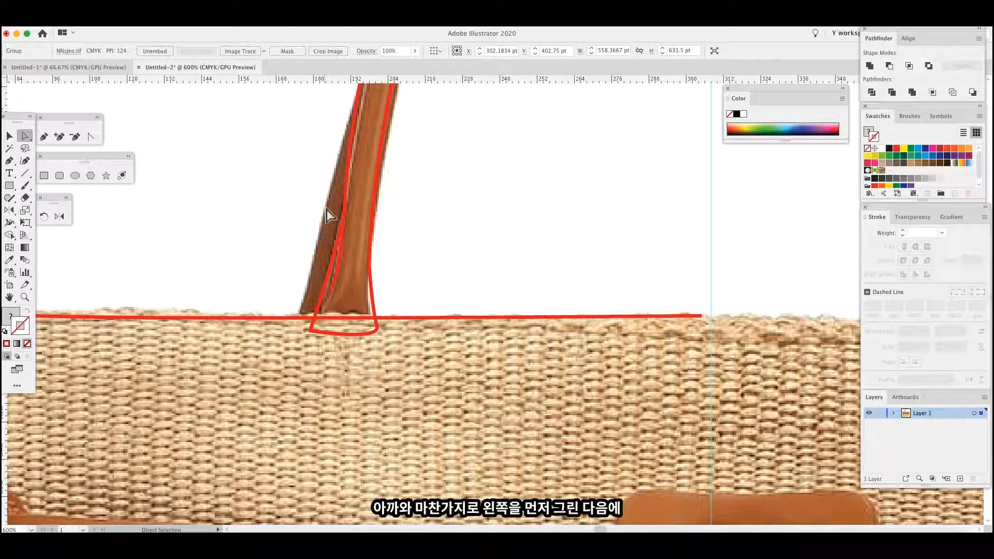
key(super+minus)
key(super+minus)
key(super+minus)
drag(485, 351, 439, 448)
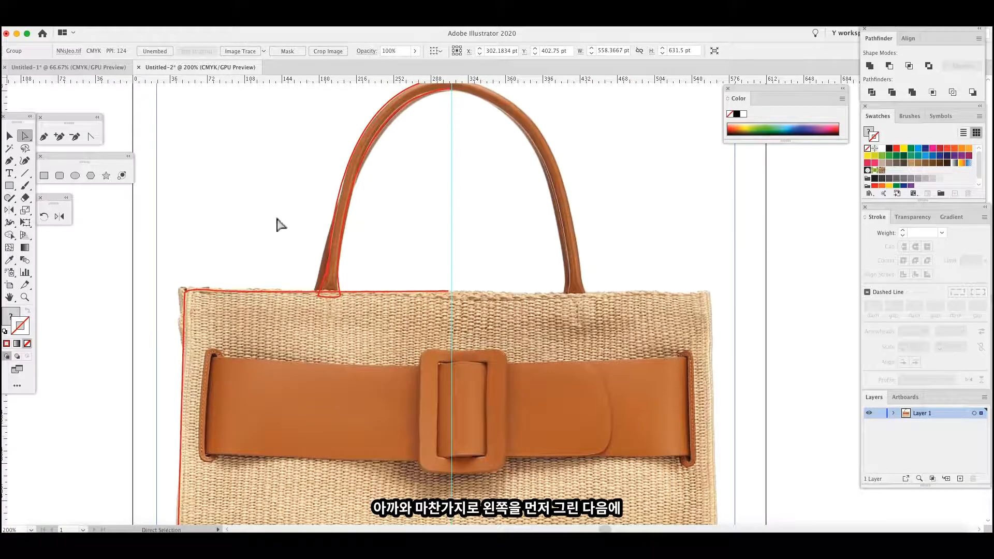
drag(227, 229, 240, 205)
scroll(241, 205, down, 3)
click(9, 135)
key(super+minus)
key(super+minus)
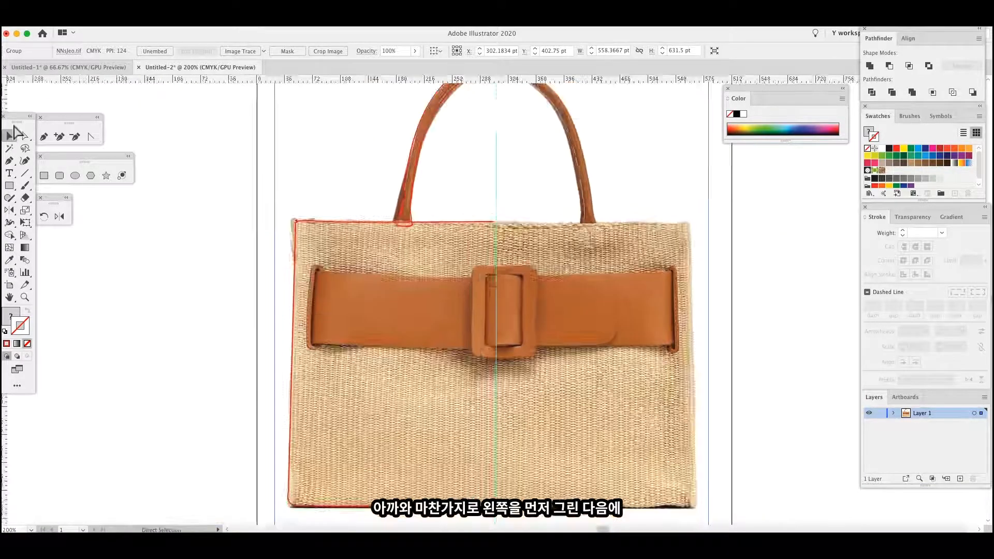
key(super+2)
Reflect a copy of all traced left-half paths across the centre guide about the vertical axis.
mouse_move(344, 124)
mouse_down()
mouse_move(406, 310)
mouse_move(498, 429)
mouse_move(492, 453)
mouse_up()
click(59, 216)
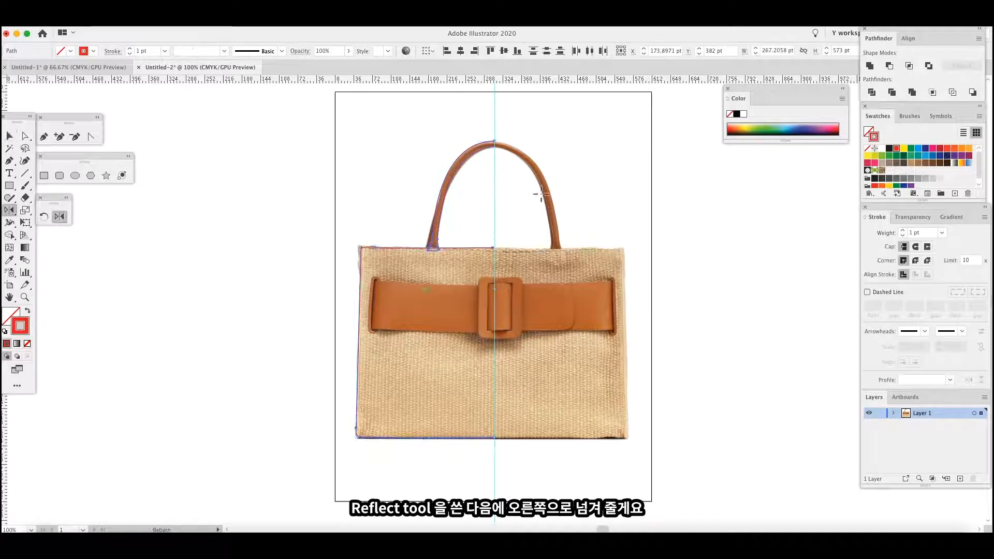
alt+click(495, 325)
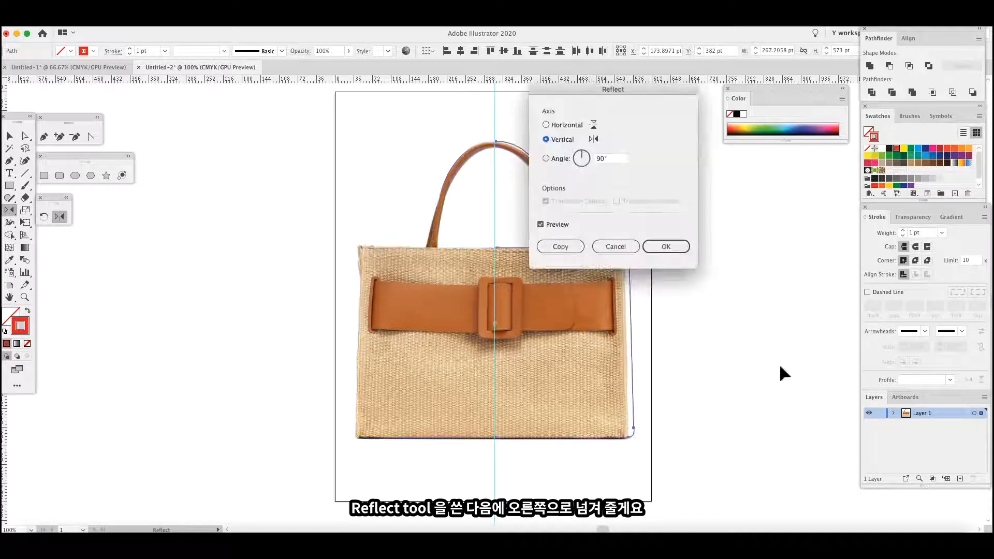
click(576, 247)
key(super+equal)
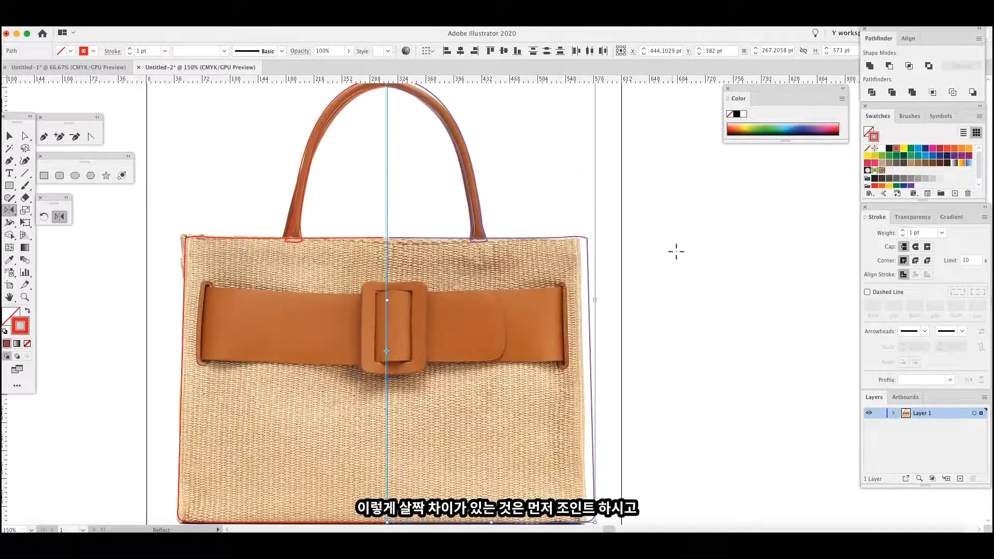
key(v)
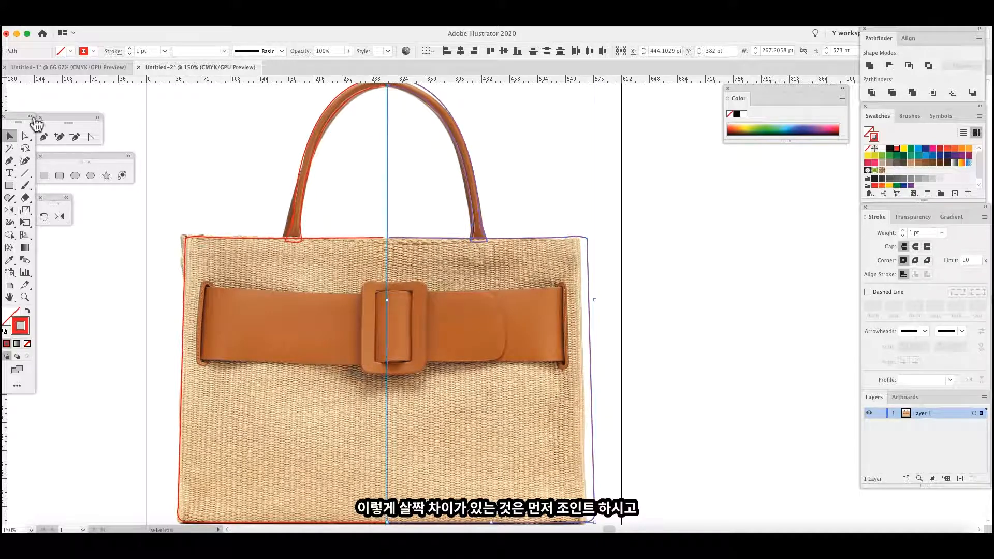
Nudge the mirrored right-half paths horizontally until their centre endpoints meet those of the left half.
key(Left)
key(Left)
key(Left)
key(Left)
key(Left)
key(Left)
key(Left)
key(Left)
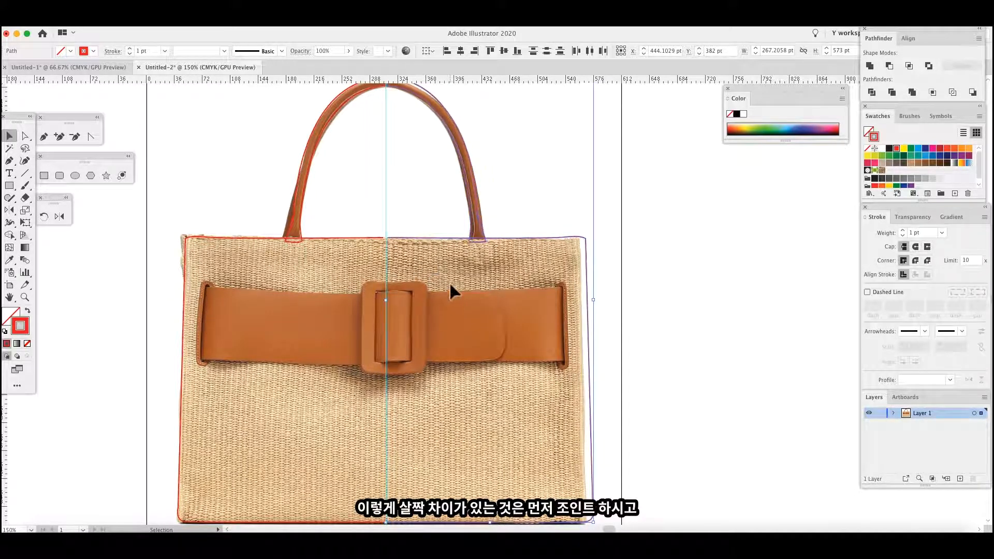
key(a)
key(super+j)
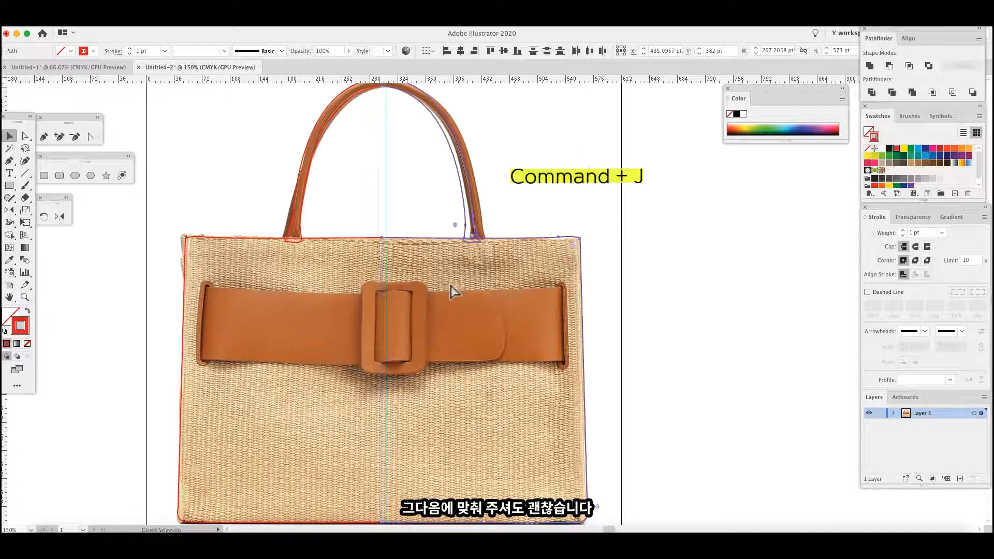
key(Right)
key(Right)
key(Right)
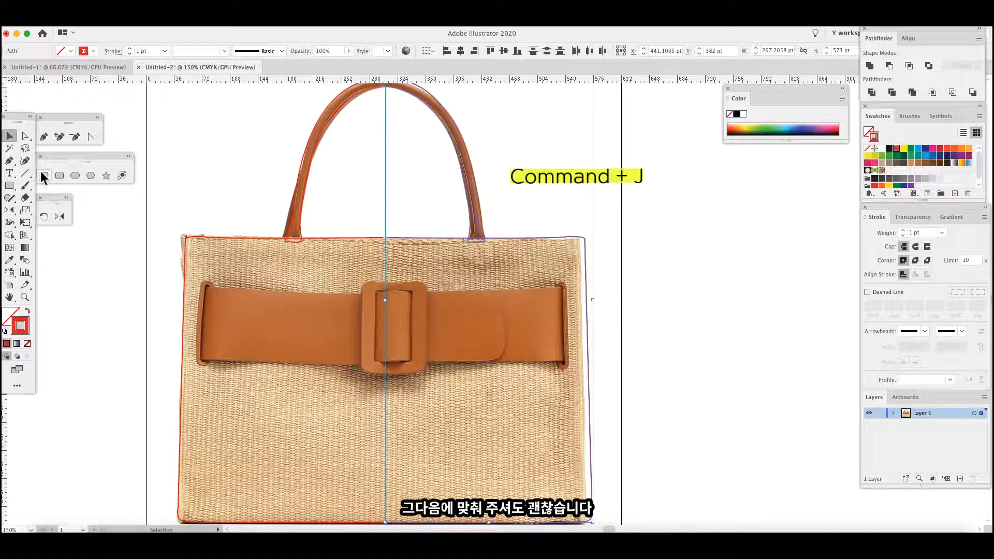
Join the left and right halves of the bag body outline at their centre endpoints on the upper and lower edges.
click(24, 136)
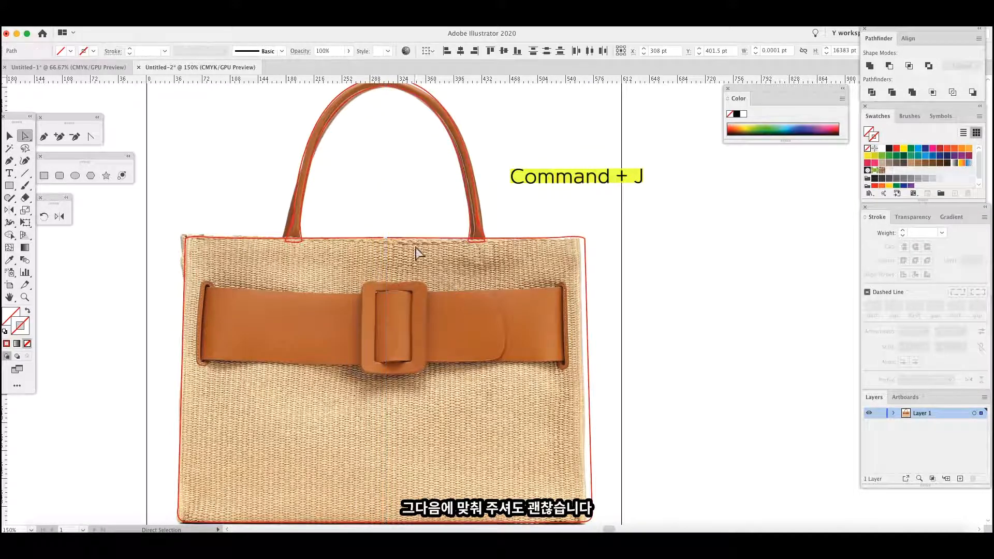
key(super+a)
scroll(472, 284, down, 4)
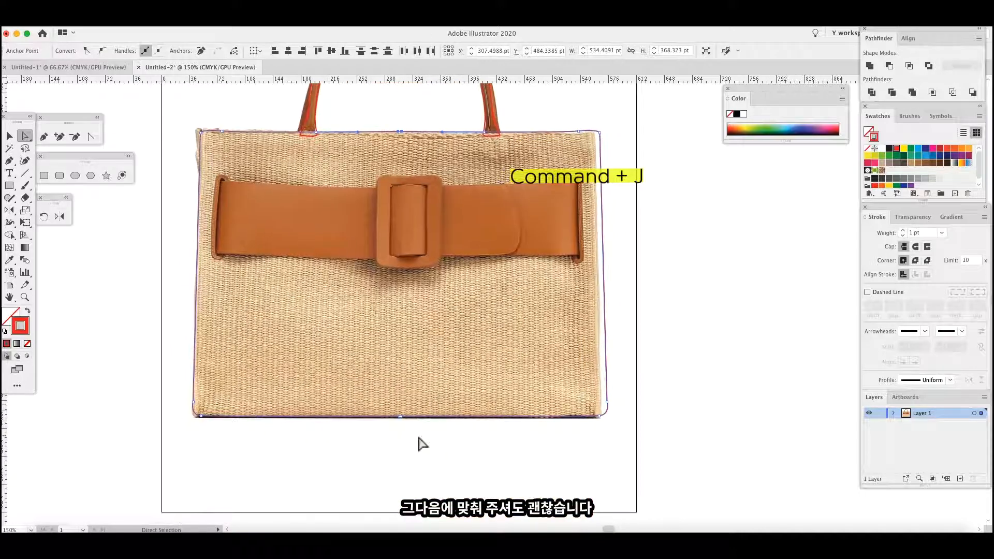
scroll(392, 414, up, 2)
key(v)
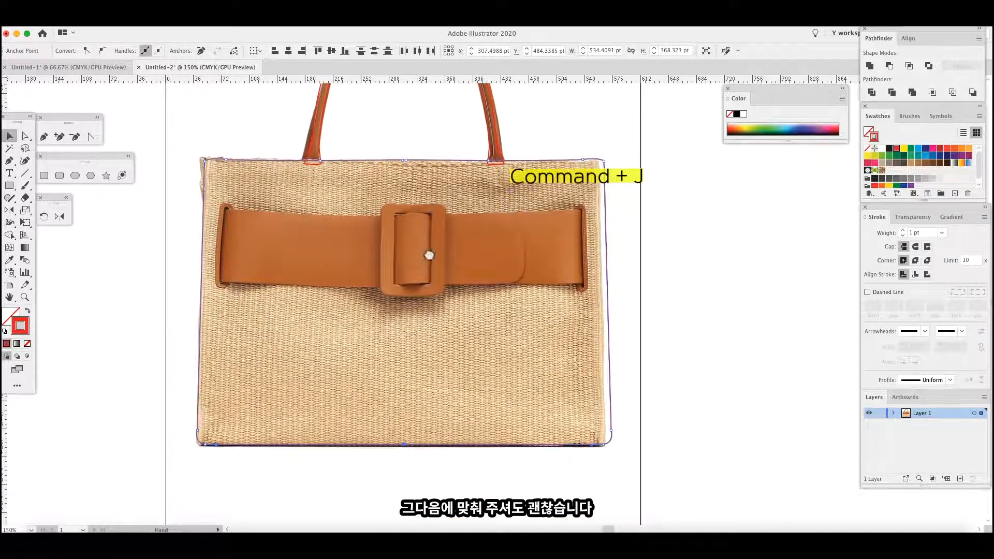
click(630, 284)
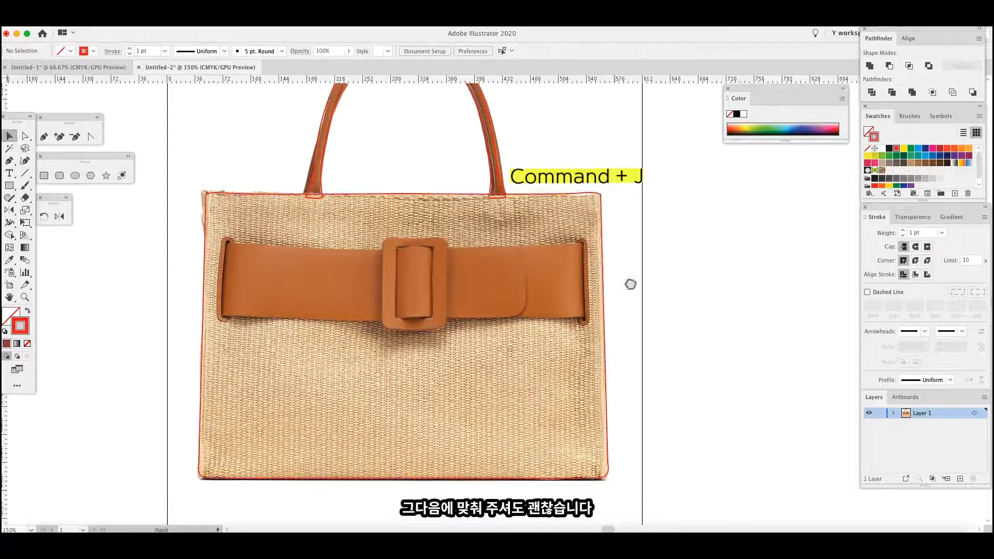
Join the two halves of the handle's inner and outer edges at the peak of the arch.
scroll(515, 267, up, 4)
drag(370, 198, 399, 304)
key(super+plus)
key(super+plus)
key(super+plus)
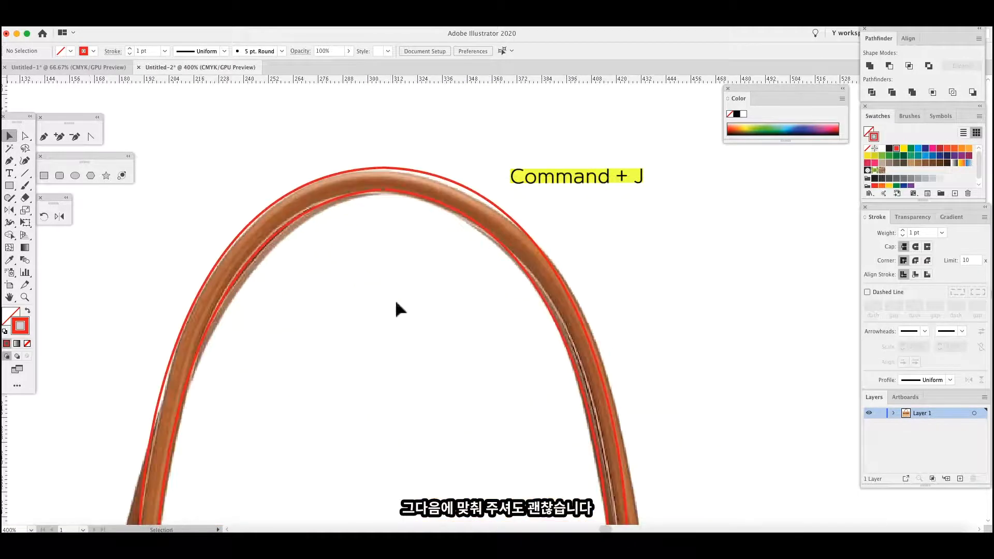
click(25, 136)
click(383, 191)
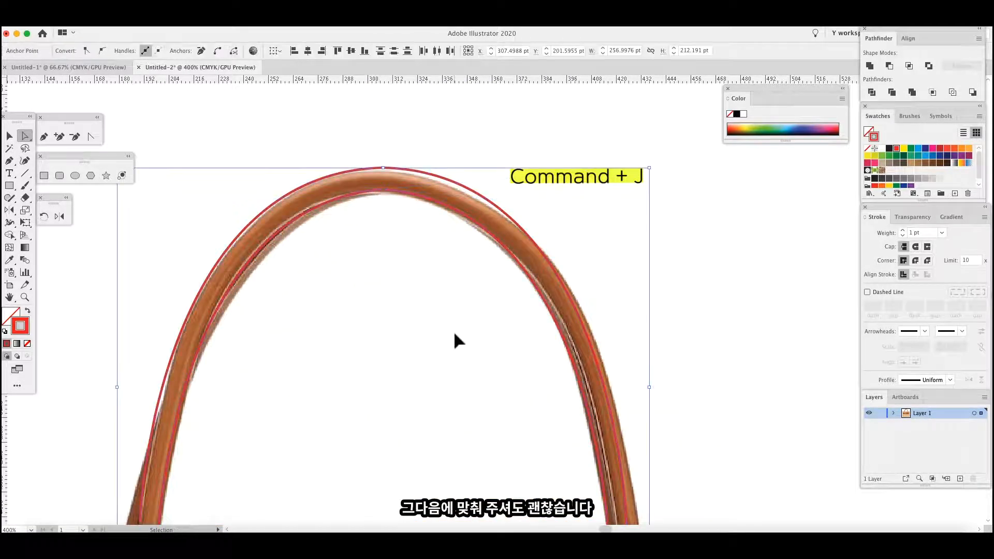
click(430, 306)
key(super+minus)
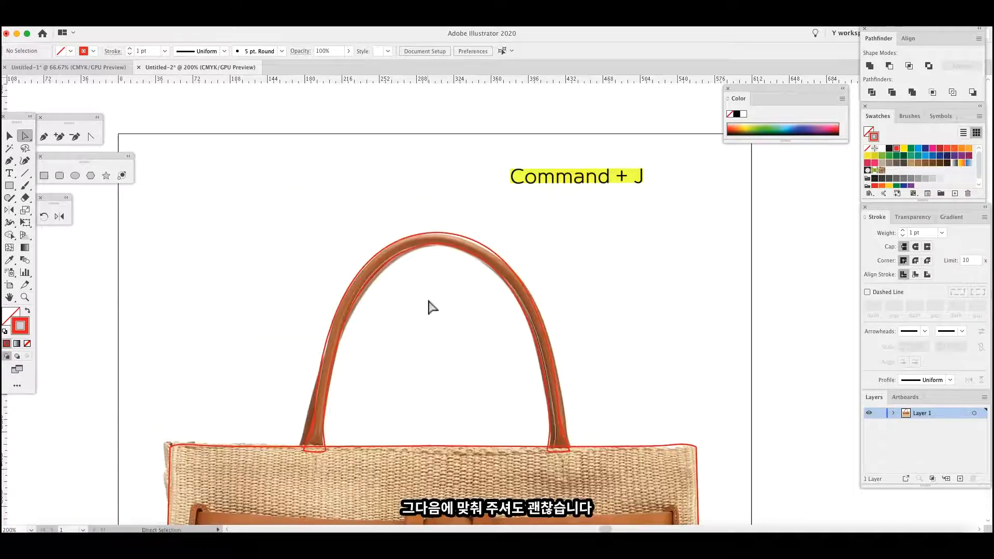
Draw a tall rounded rectangle about 19 by 112 pt over the leather patch at the belt's left end.
drag(430, 306, 466, 226)
scroll(466, 226, down, 5)
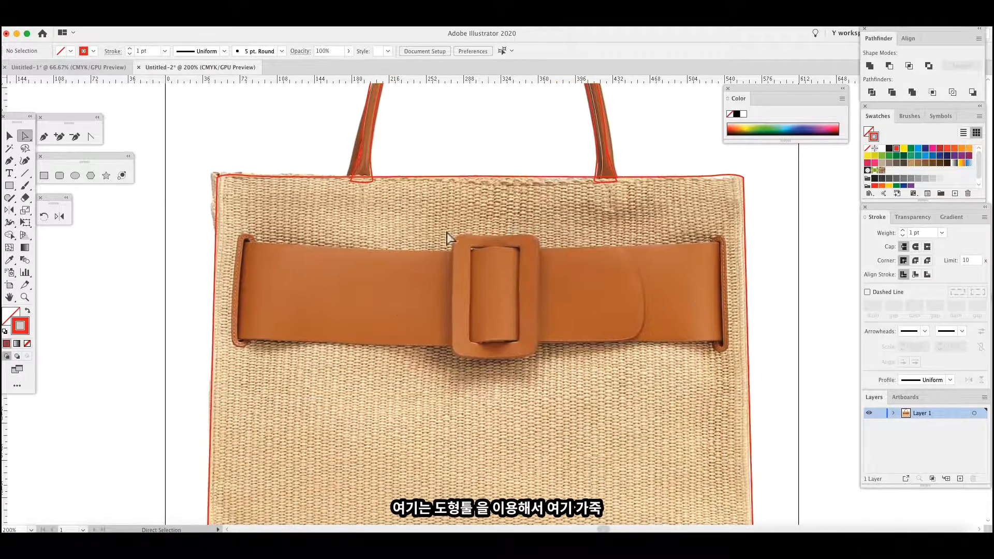
key(super+plus)
drag(300, 274, 362, 278)
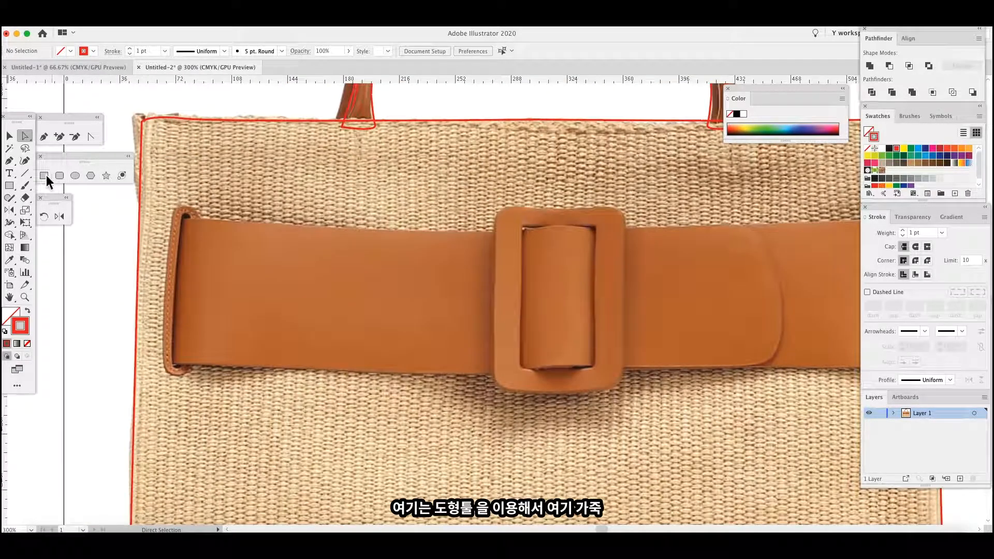
click(59, 175)
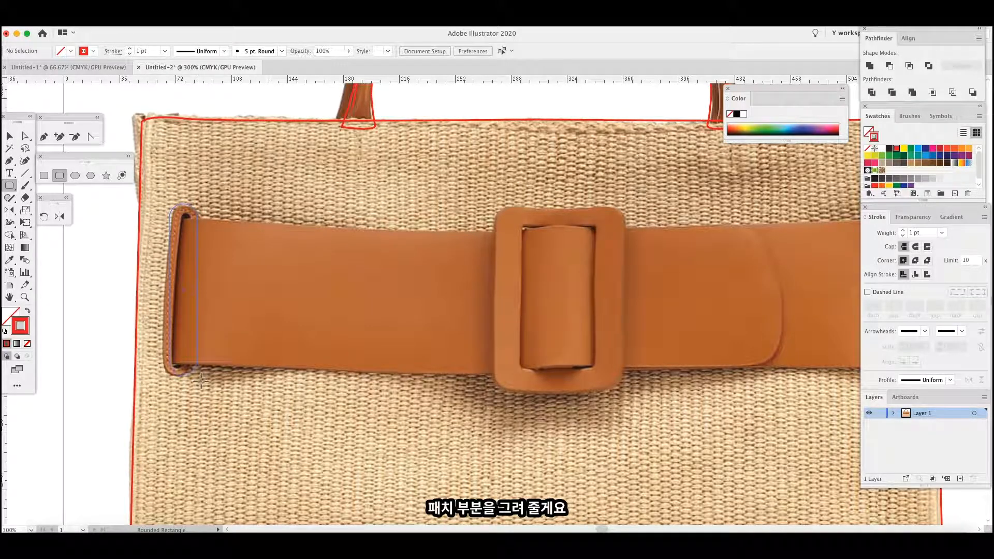
drag(203, 382, 198, 378)
click(10, 146)
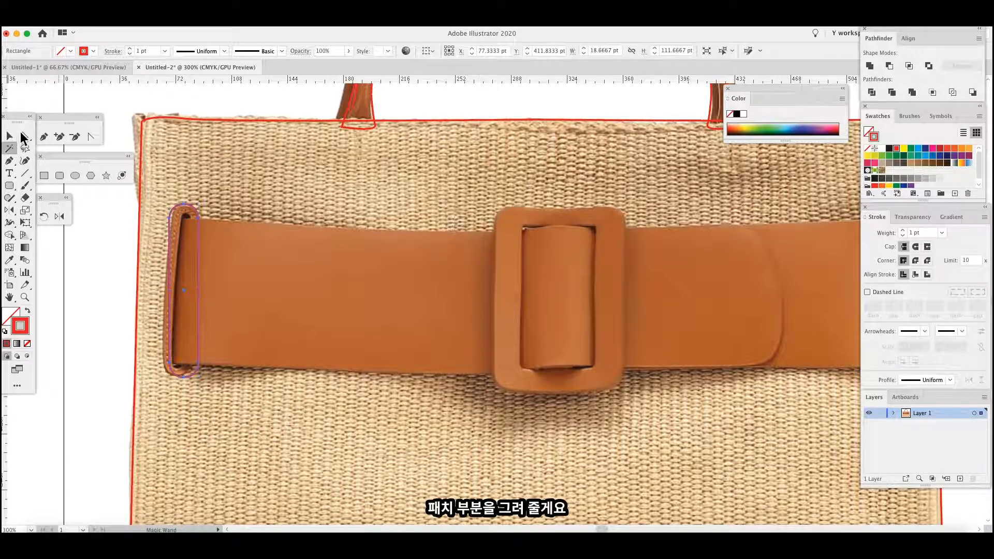
key(super+plus)
key(super+plus)
drag(530, 152, 464, 154)
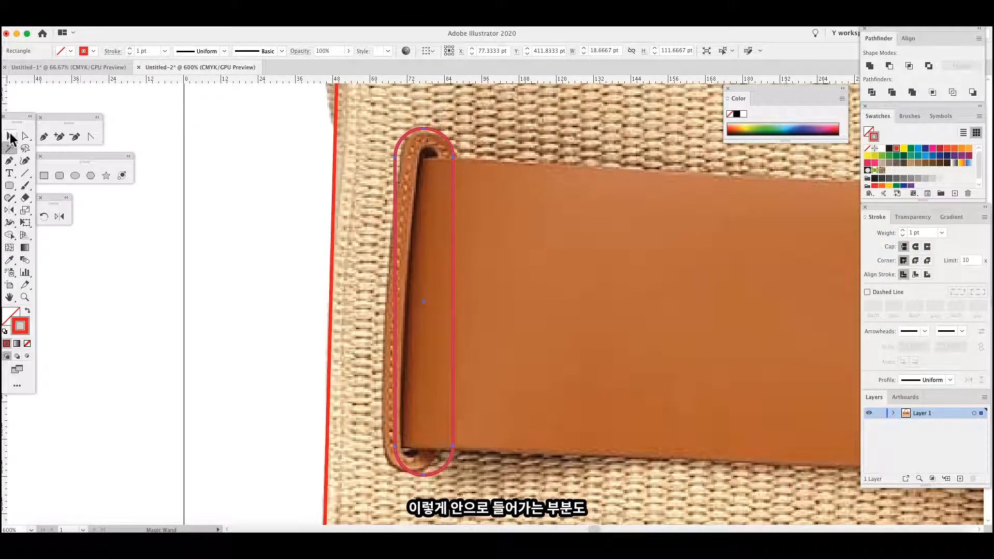
Offset the rounded patch outline inward by -6 pt to create the inner slot, keeping miter joins.
click(10, 136)
key(super+minus)
key(super+minus)
key(super+shift+o)
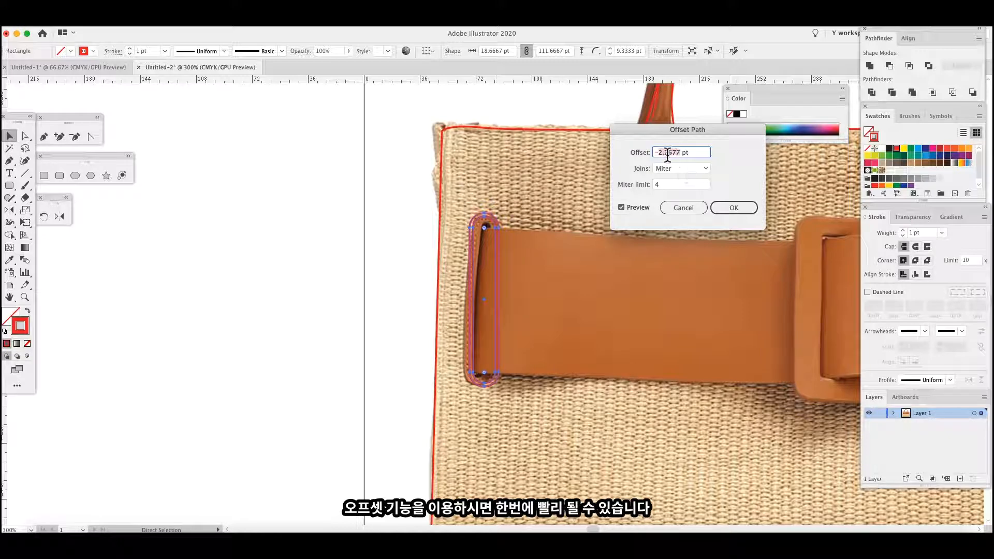
drag(681, 154, 662, 157)
text(5)
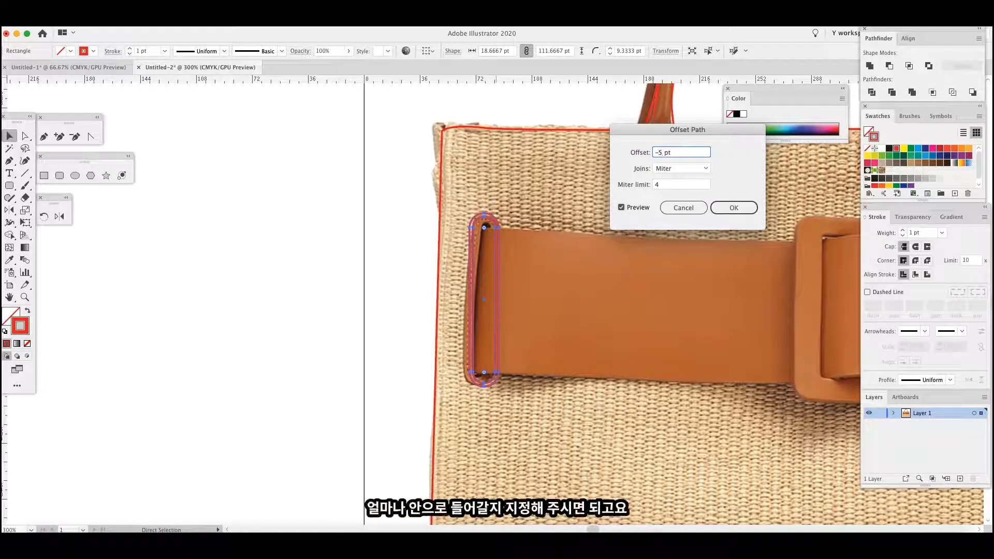
key(Tab)
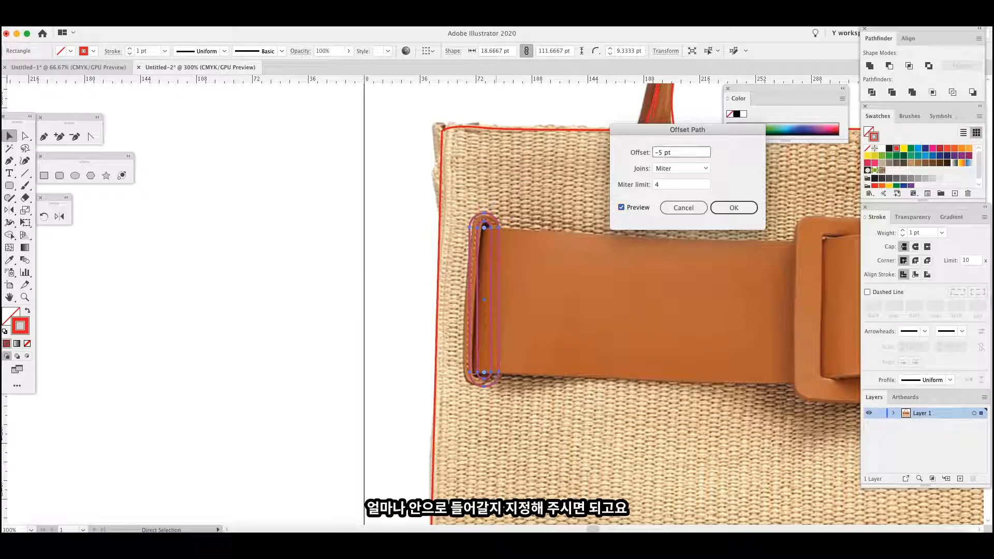
text(6)
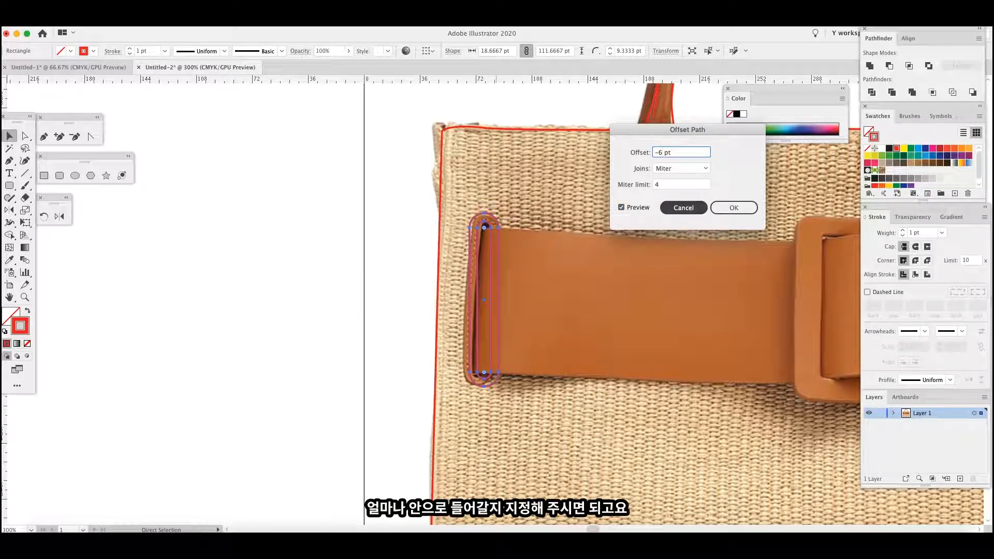
click(733, 207)
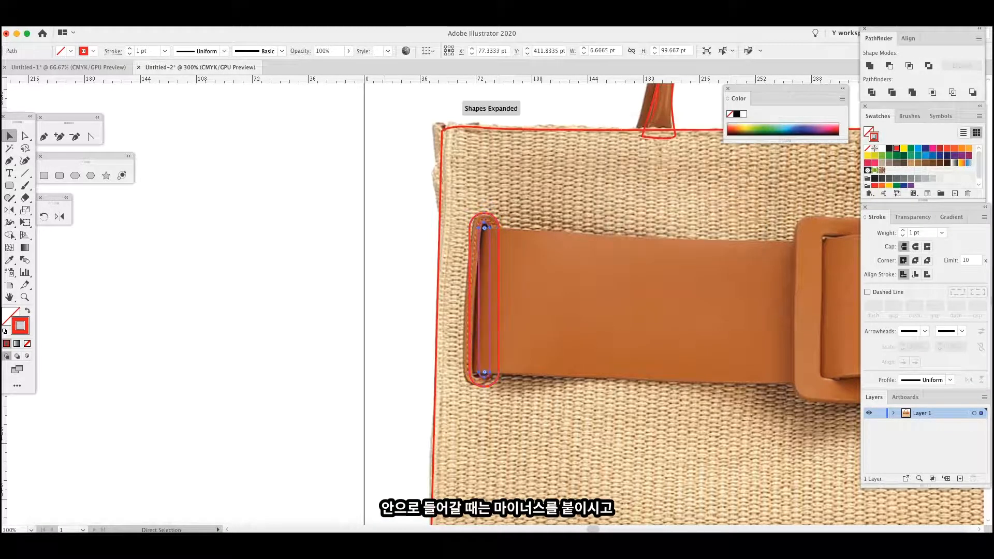
Offset the outer patch outline inward again to create a stitch path about 13.7 by 106.7 pt between the outline and slot.
key(super+equal)
key(super+equal)
drag(491, 301, 408, 327)
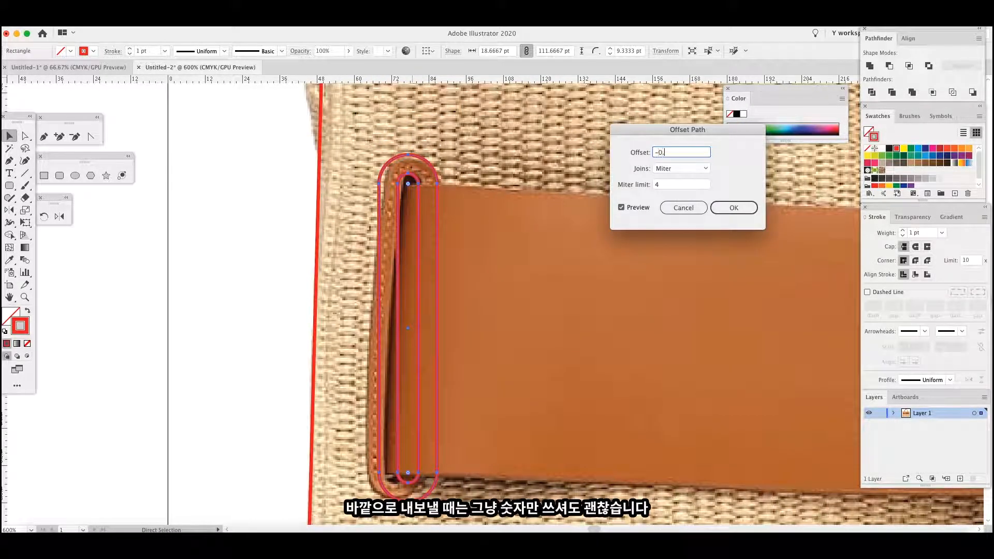
key(Tab)
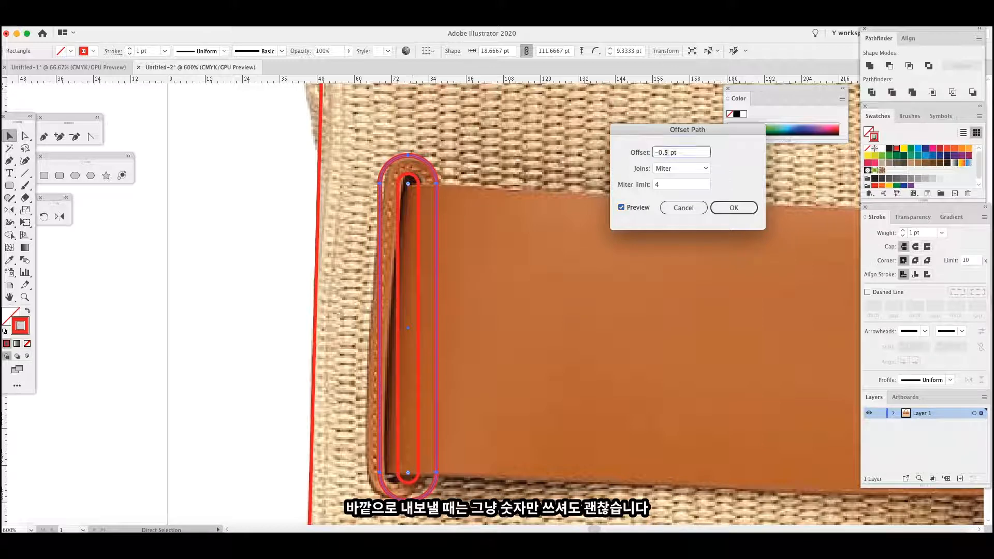
key(Tab)
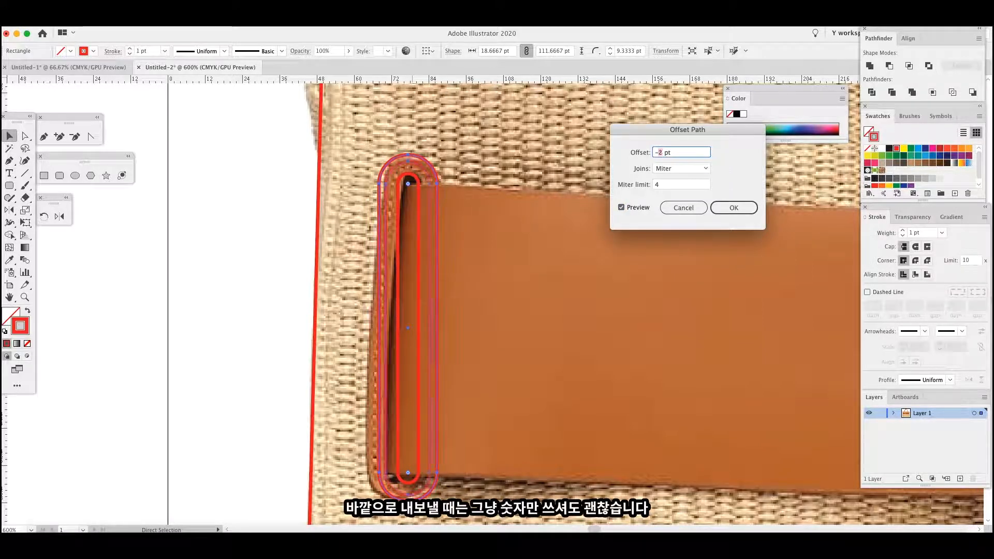
click(730, 208)
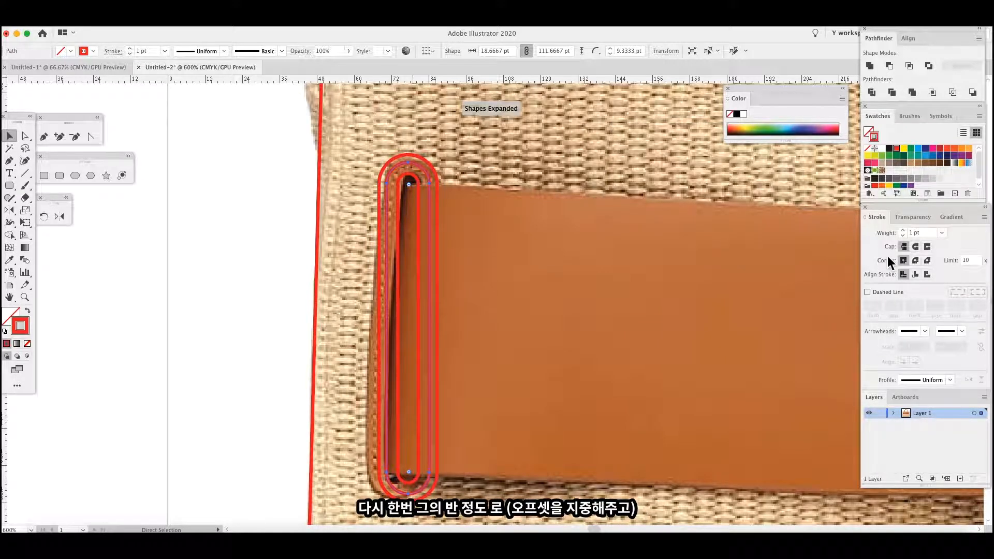
Turn the middle patch path into a stitch line with a 3 pt dash and 1 pt gap.
key(v)
click(867, 291)
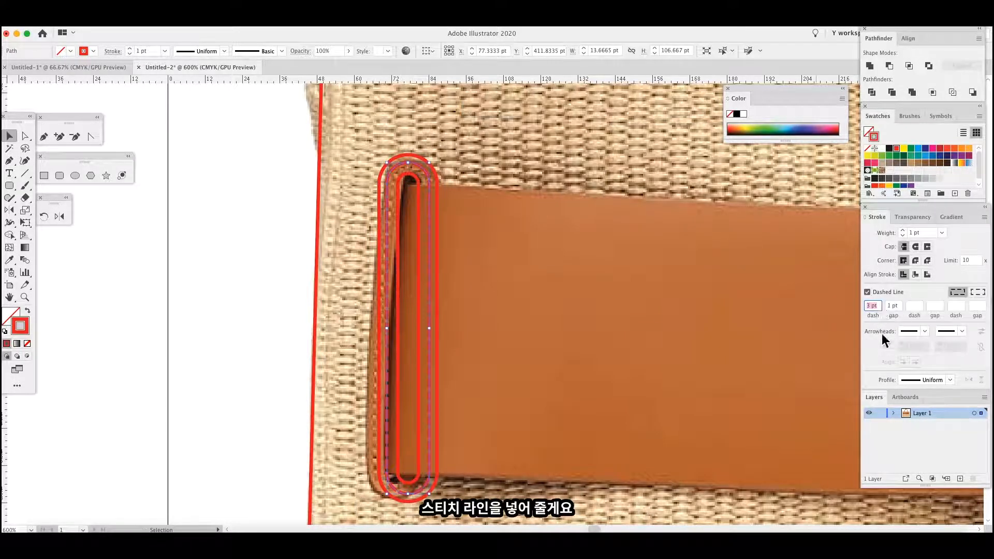
click(150, 228)
Copy the complete left patch with its slot and stitching onto the leather patch at the belt's right end.
scroll(278, 237, right, 5)
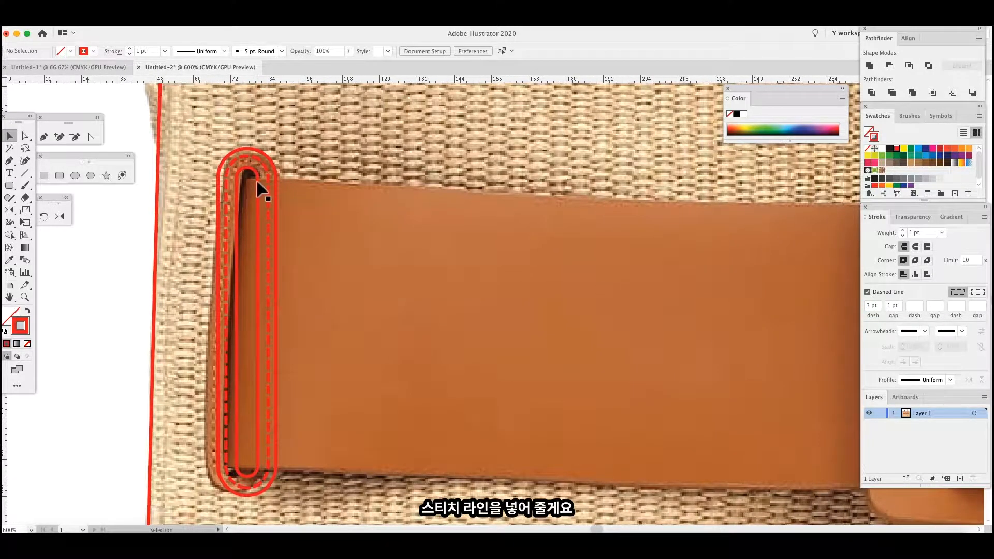
scroll(348, 162, down, 3)
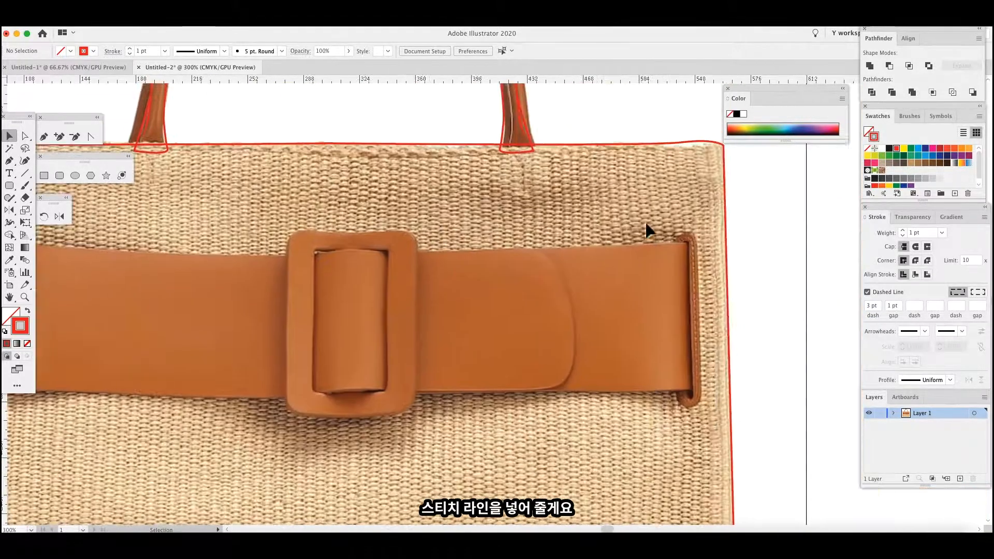
drag(383, 266, 605, 250)
click(210, 312)
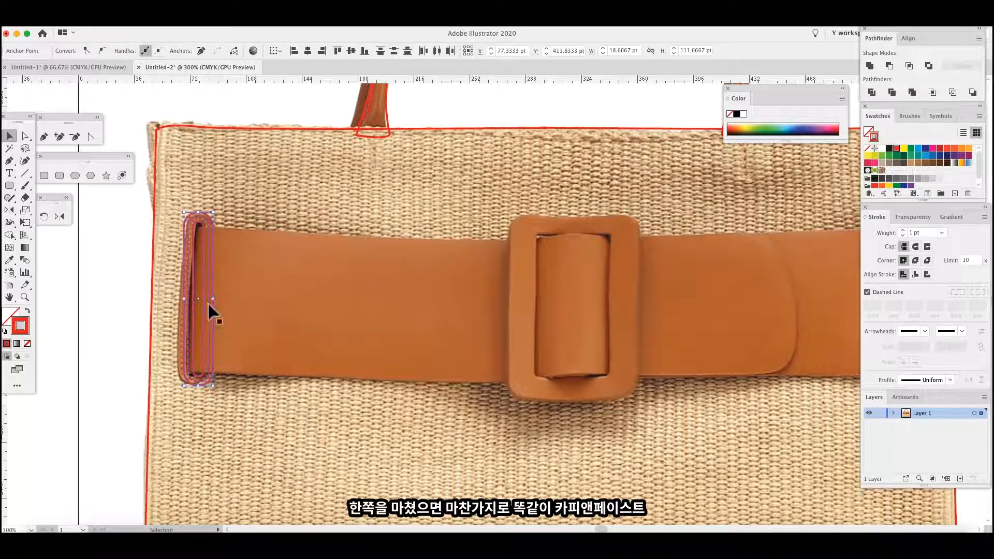
drag(182, 189, 513, 326)
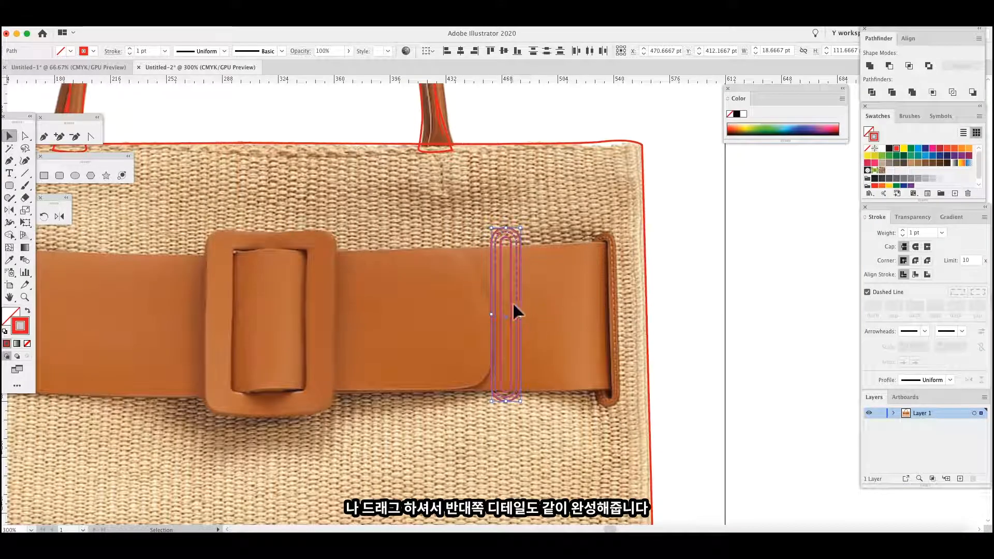
drag(513, 316, 611, 321)
click(725, 339)
Trace the overlapping belt's upper edge from the left slot through the buckle opening with the Pen tool, using a solid stroke.
scroll(558, 378, left, 10)
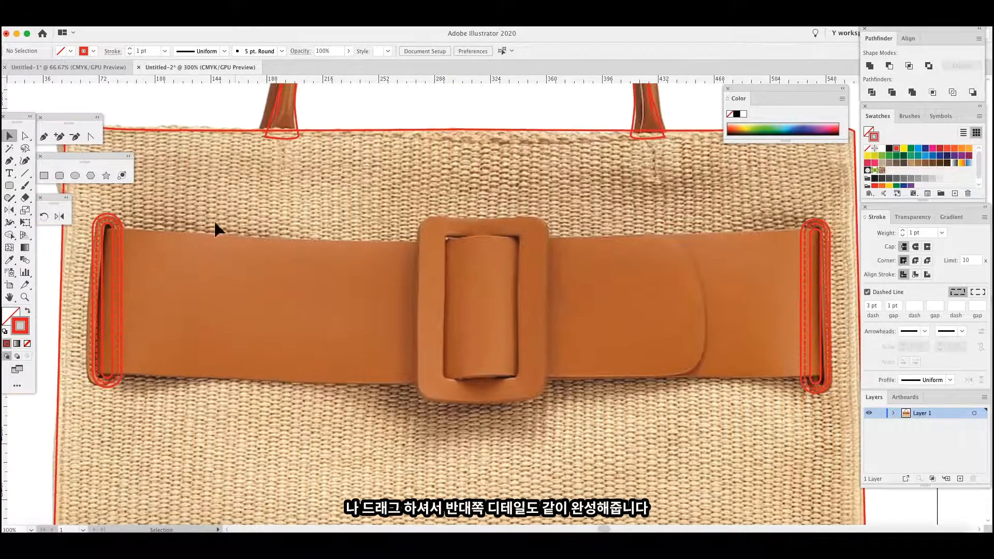
scroll(414, 269, left, 2)
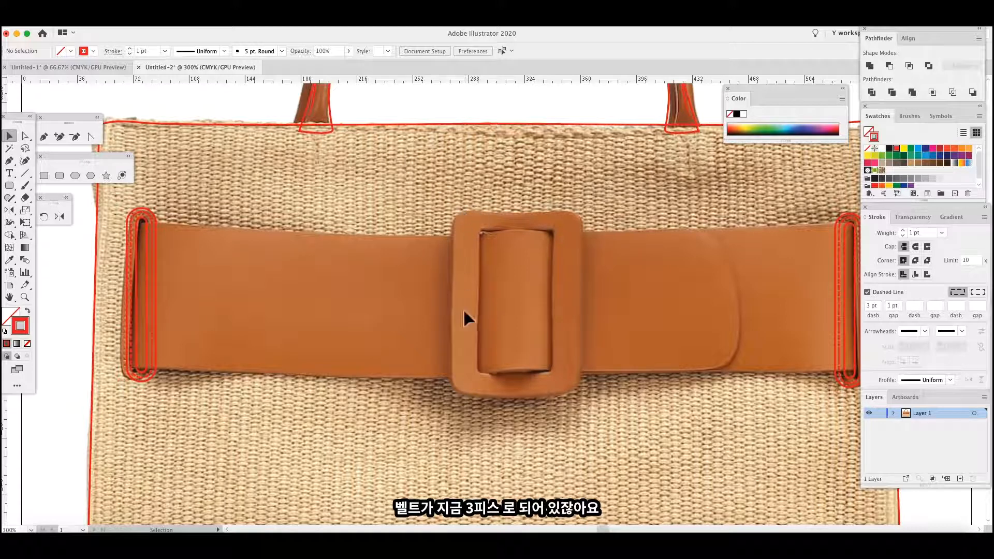
click(43, 138)
click(141, 221)
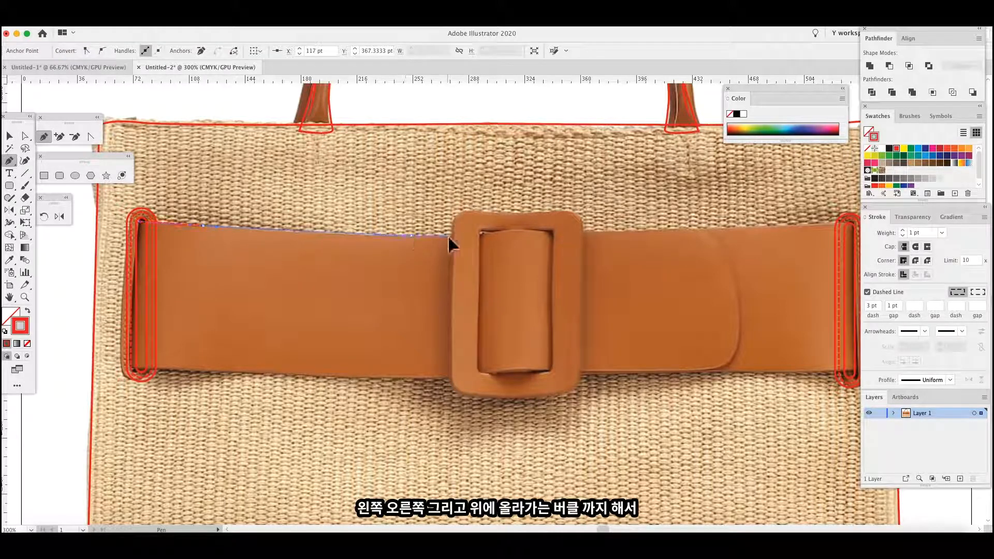
click(412, 236)
click(554, 234)
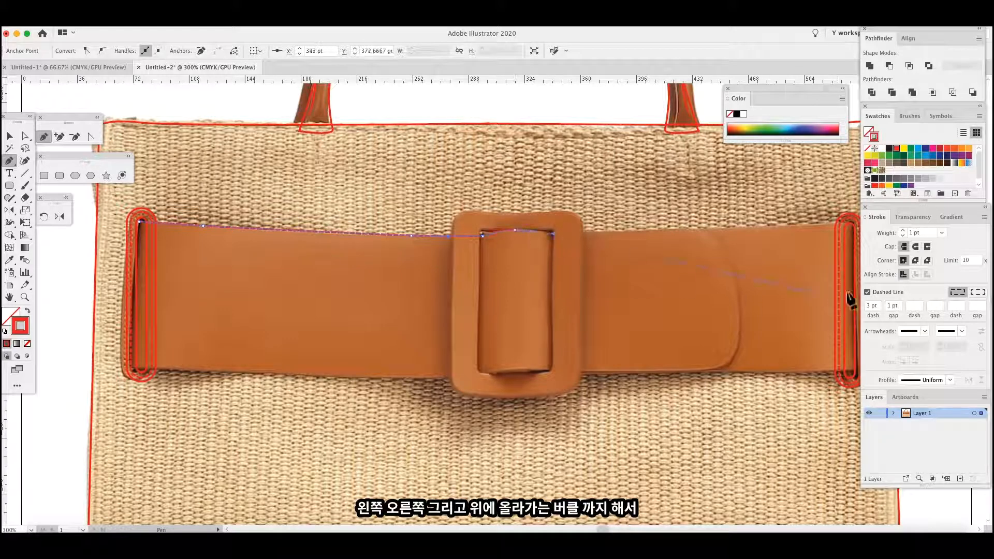
click(866, 292)
Continue the overlapping belt path around its rounded tip and back along the lower edge to the left slot, closing the outline.
drag(580, 174, 457, 193)
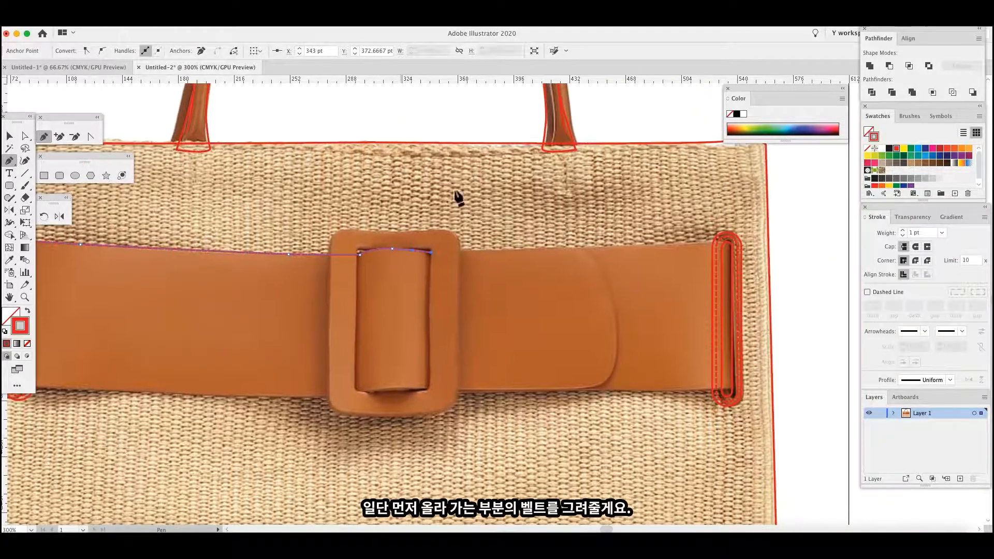
click(559, 246)
drag(617, 370, 547, 392)
click(442, 391)
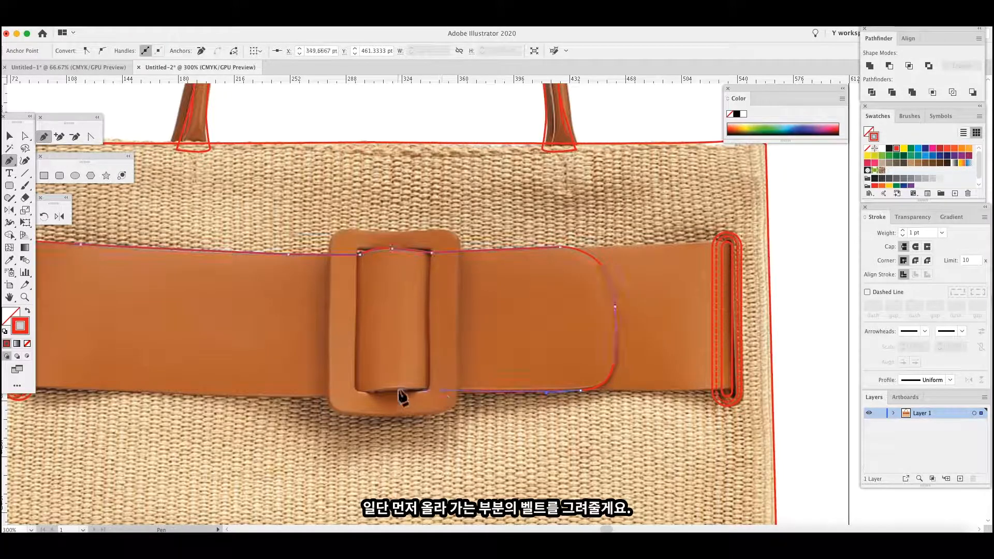
click(341, 391)
scroll(278, 388, left, 10)
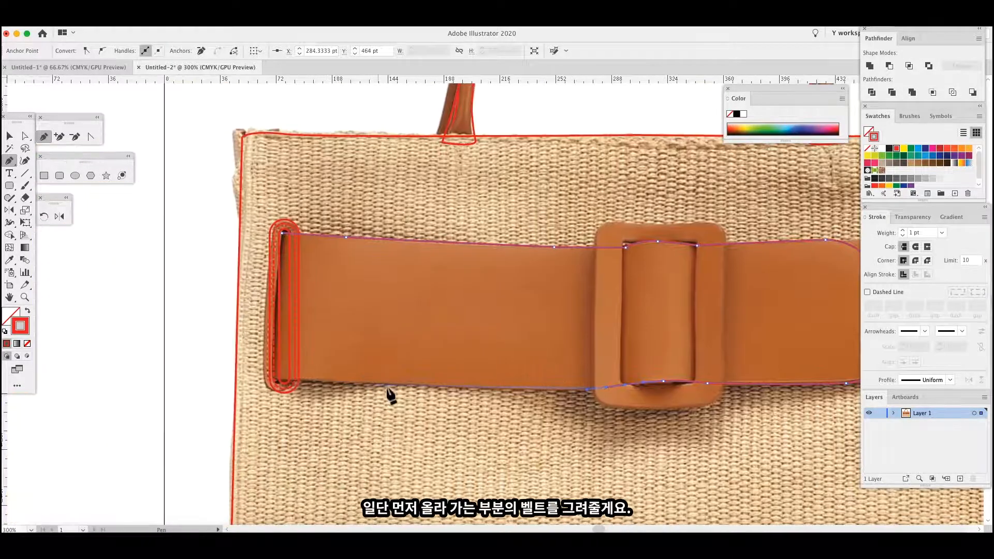
click(283, 383)
click(283, 383)
click(282, 234)
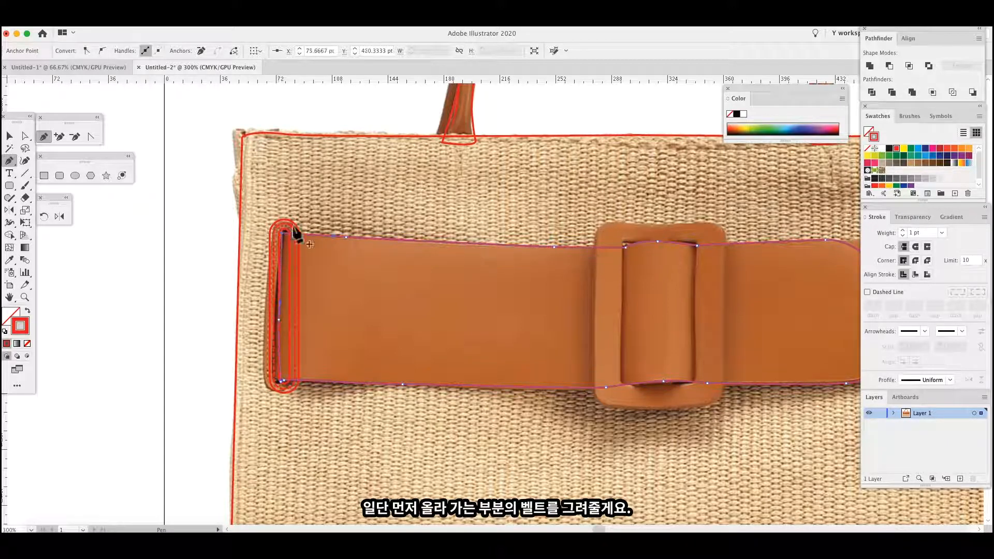
scroll(377, 266, right, 10)
key(v)
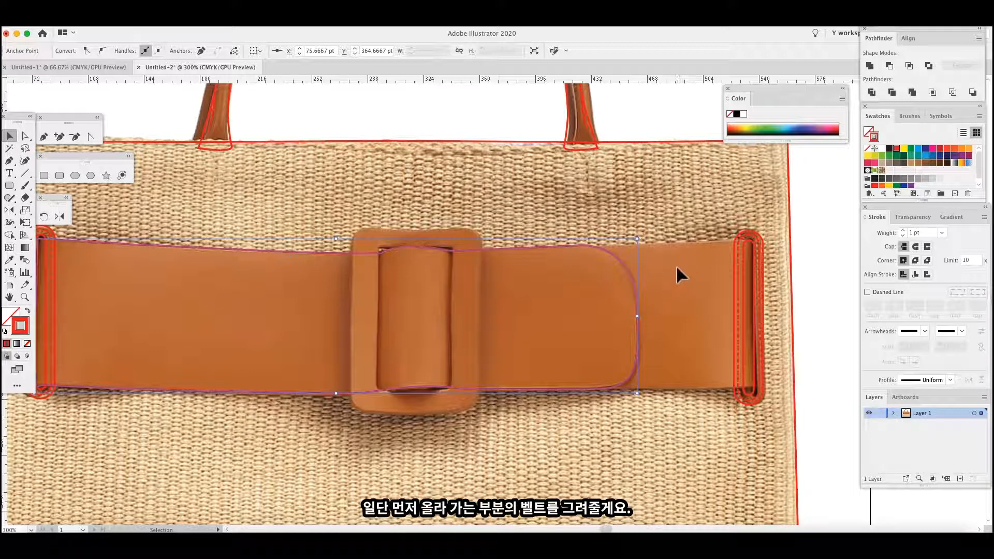
Draw the underlying belt piece as a closed path from the right slot to a straight end beneath the overlapping belt.
click(45, 137)
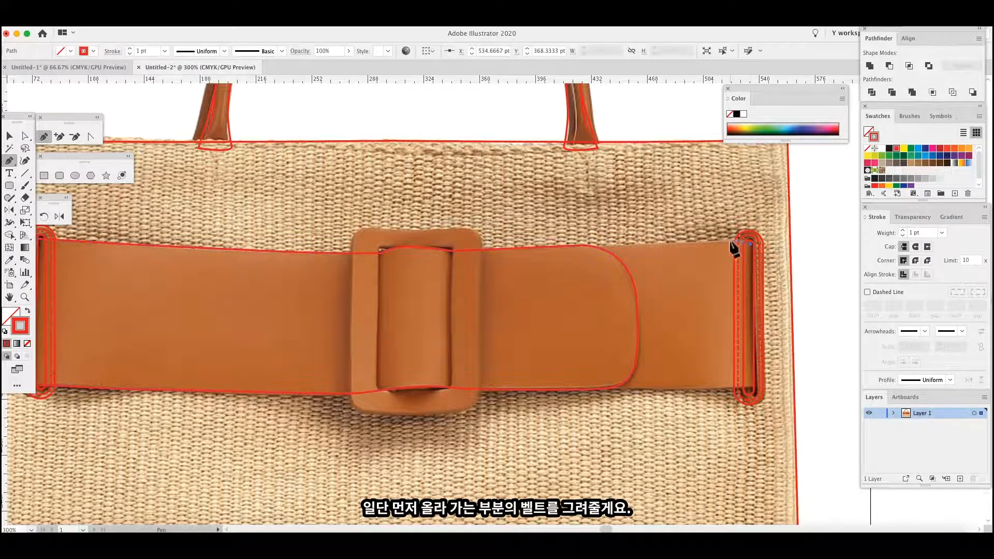
click(531, 248)
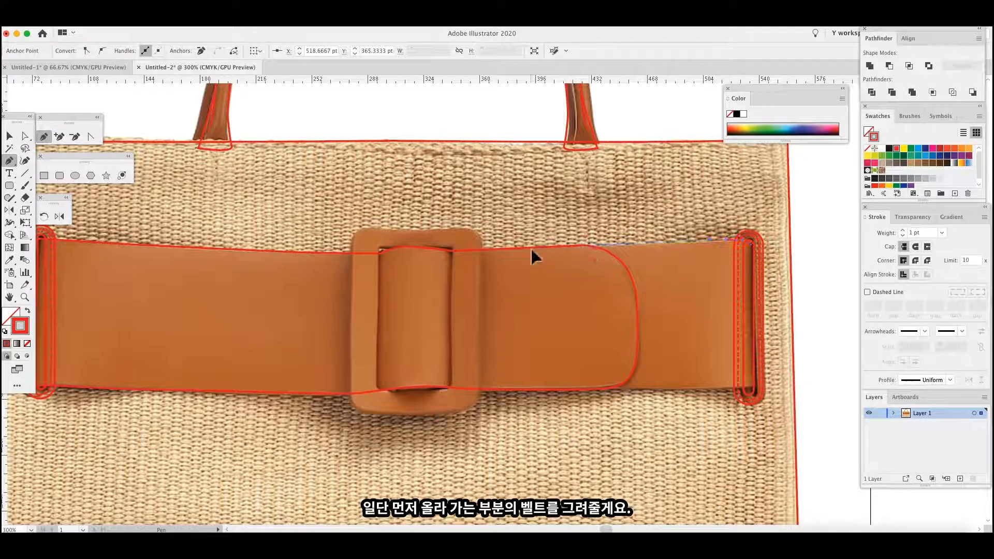
click(533, 387)
click(677, 388)
click(749, 386)
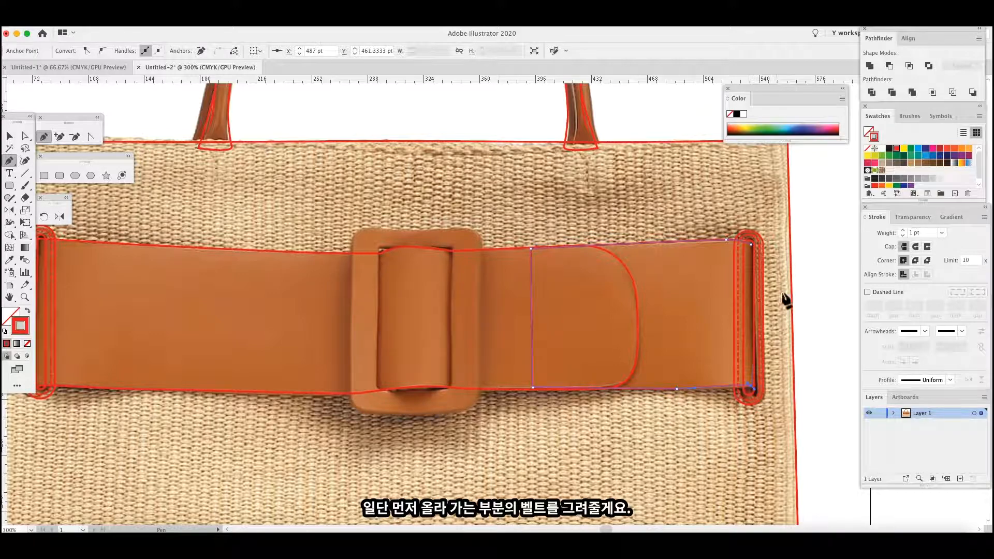
click(751, 244)
Trace the buckle's outer outline from its left side over the curved upper edge and rounded corners with the Pen tool.
click(354, 241)
drag(368, 229, 379, 229)
key(super+plus)
key(super+plus)
drag(523, 283, 439, 271)
key(super+z)
drag(531, 277, 570, 274)
drag(633, 270, 637, 271)
drag(659, 365, 652, 184)
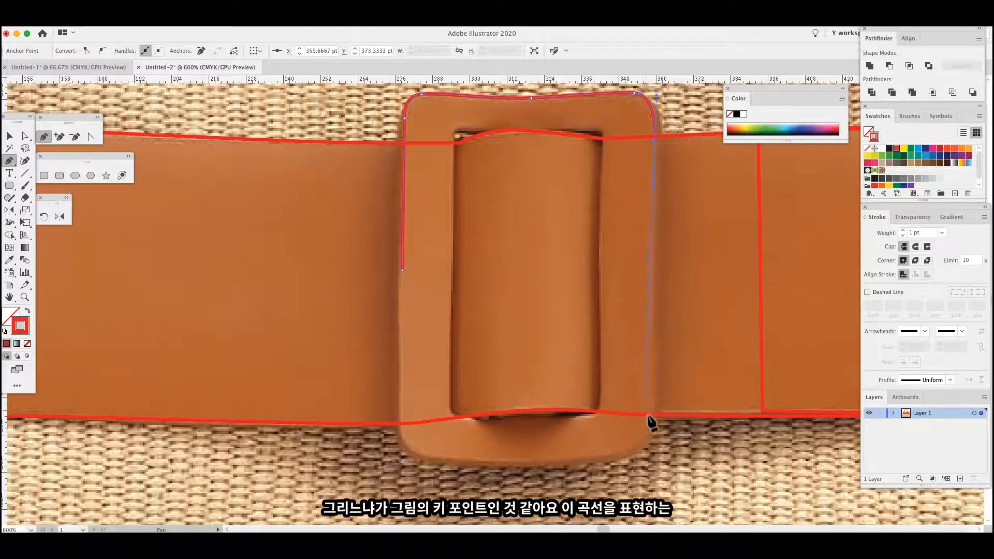
Continue the buckle outline down the right side and around the lower edge, closing it at about 82.4 by 118.9 pt.
click(654, 402)
drag(632, 453, 533, 463)
click(506, 464)
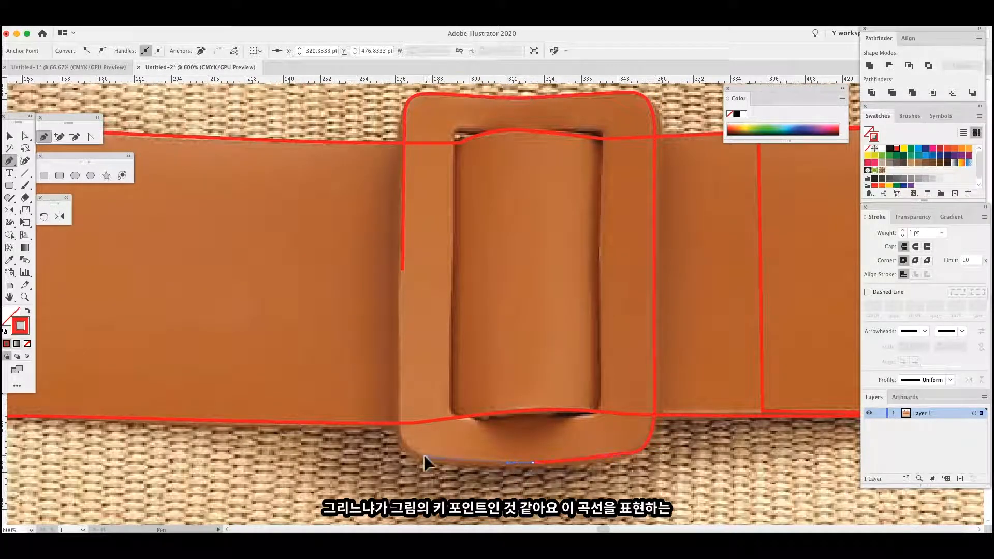
drag(414, 452, 413, 454)
drag(401, 404, 404, 361)
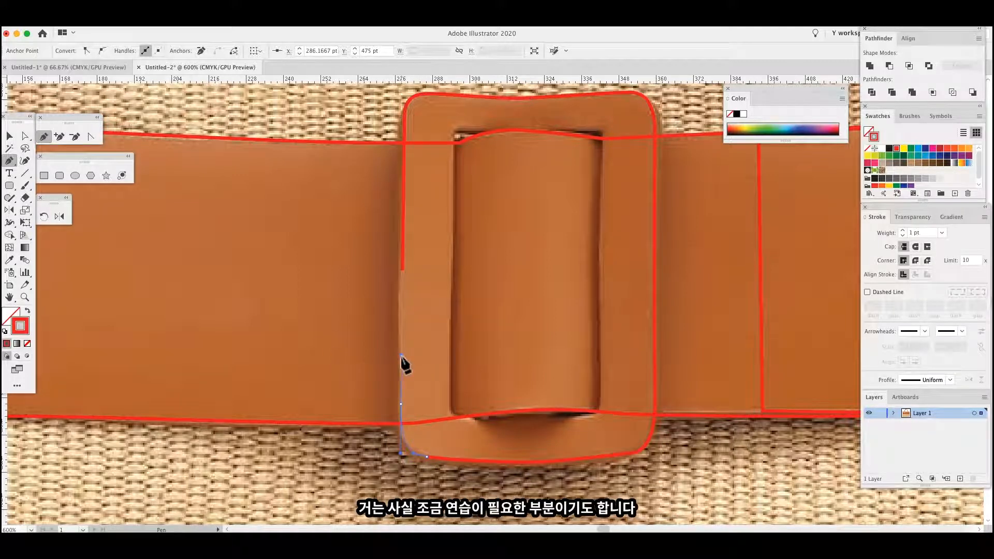
click(402, 268)
click(403, 268)
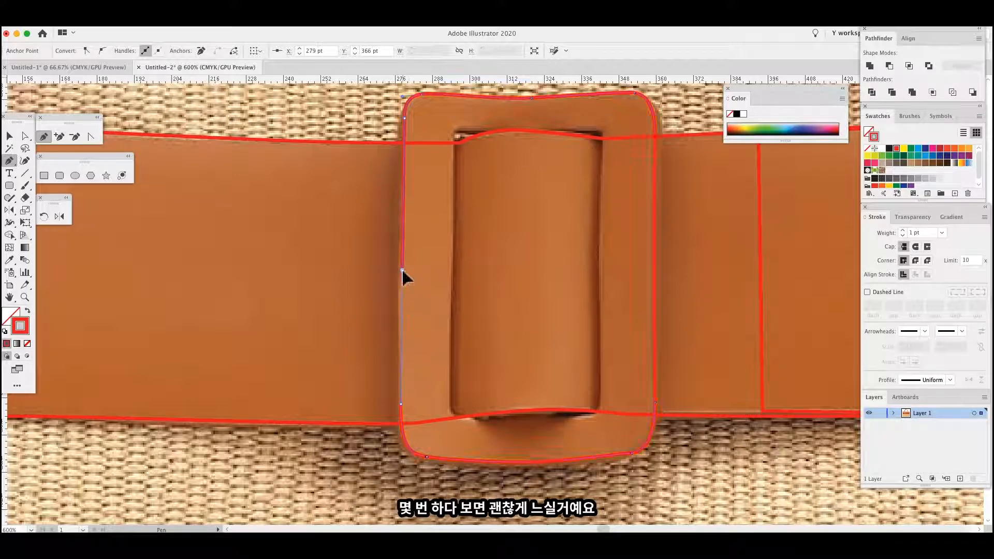
Trace the buckle's inner opening around the visible belt section as a closed path with the Pen tool.
scroll(403, 269, right, 3)
scroll(402, 269, up, 1)
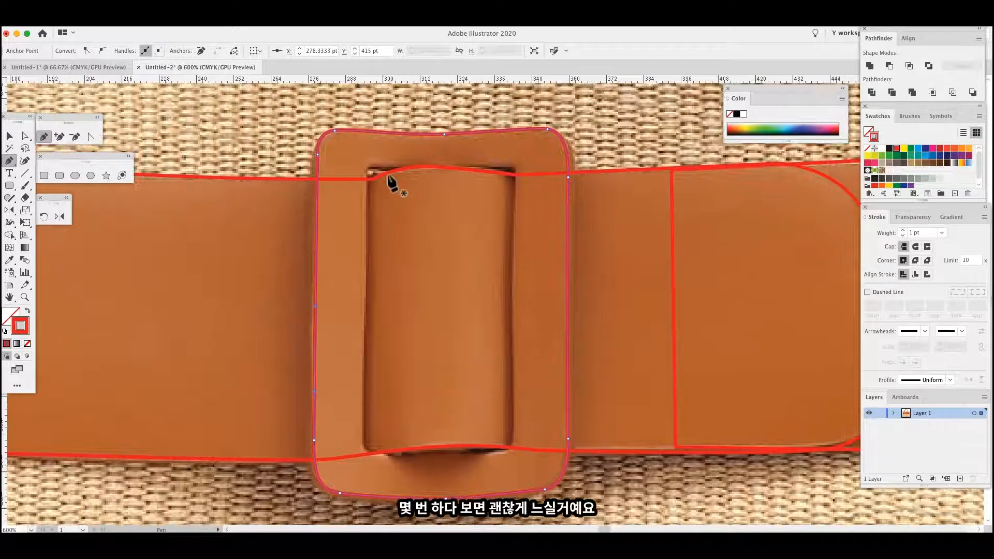
click(368, 209)
click(371, 169)
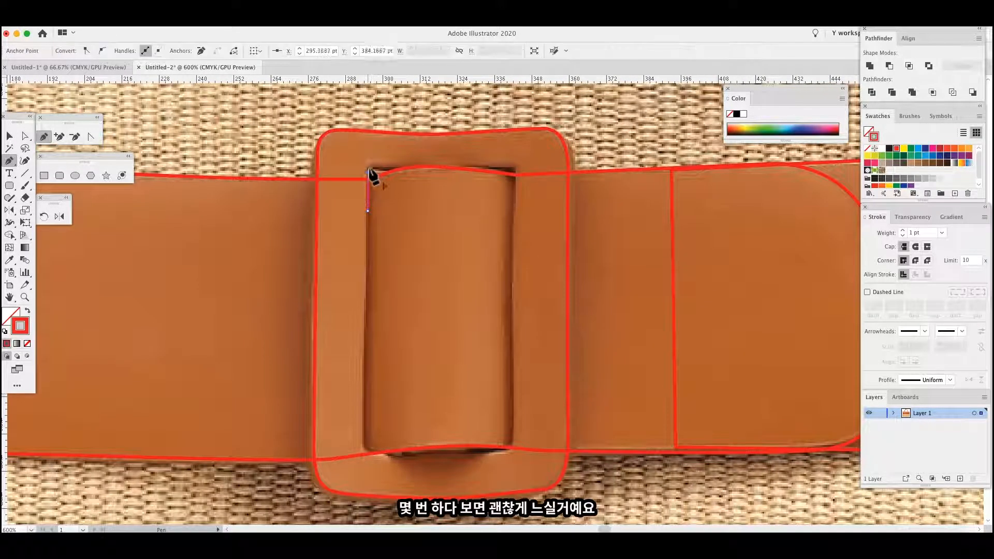
drag(377, 168, 395, 167)
click(456, 167)
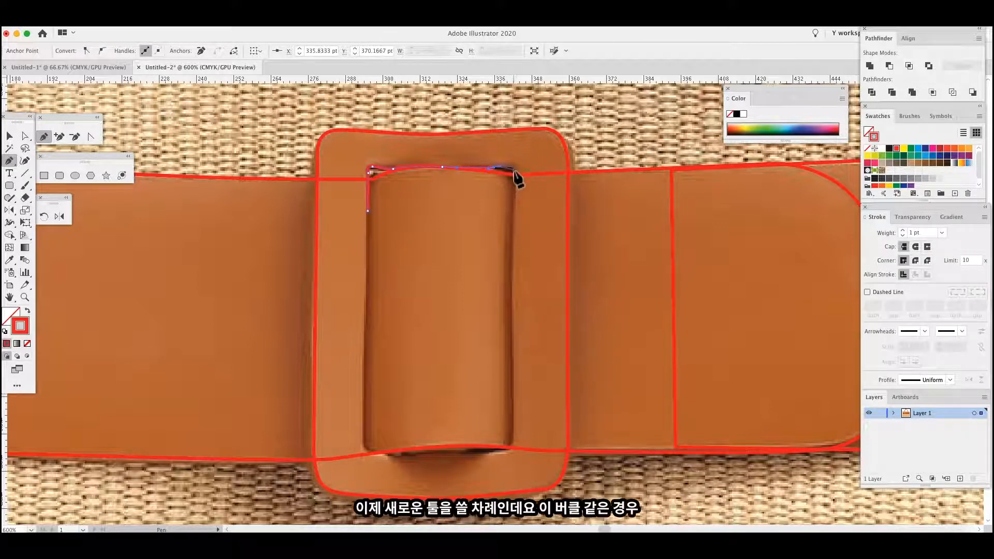
click(513, 169)
click(513, 439)
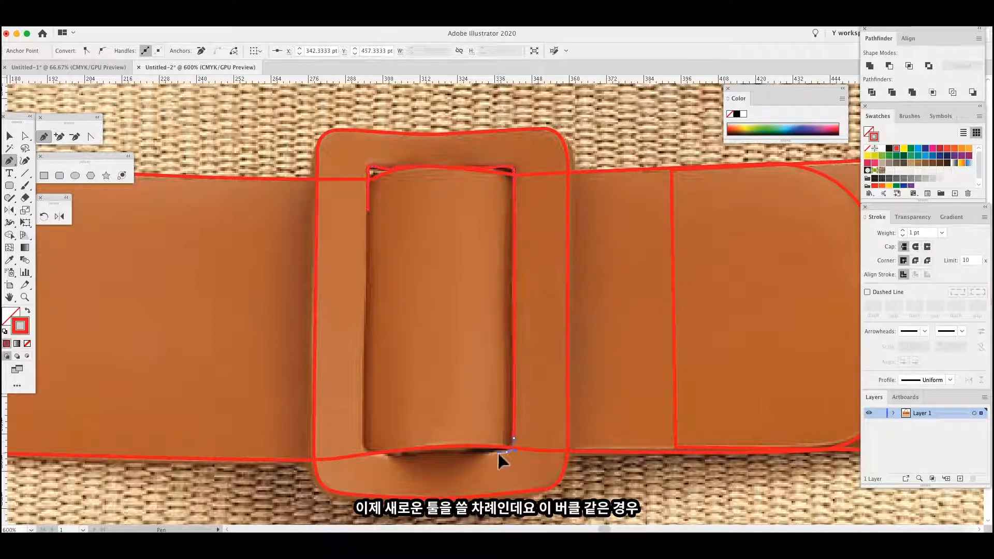
click(506, 451)
click(386, 454)
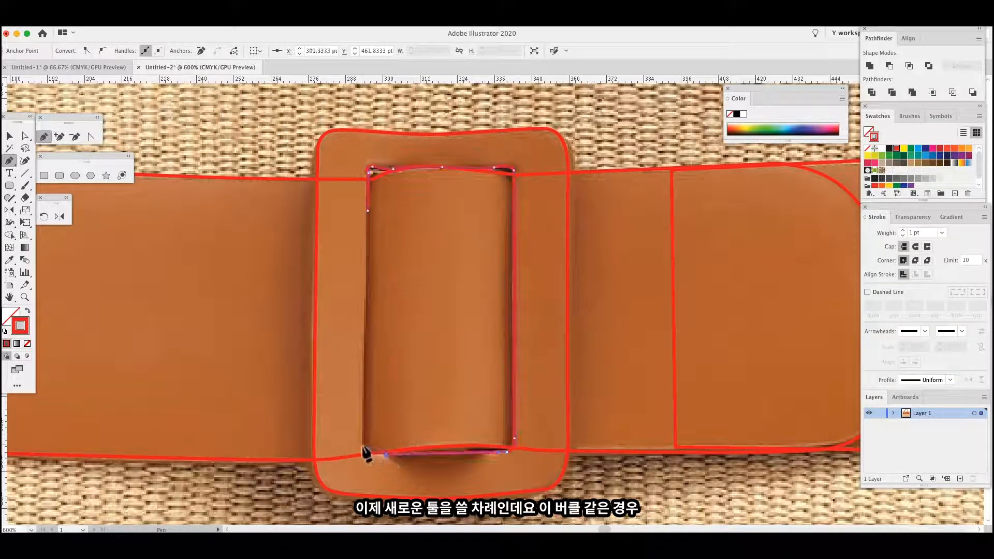
click(361, 440)
click(371, 169)
Try to cut the opening out of the buckle with Exclude and give the frame a white fill without a stroke.
key(v)
drag(297, 211, 389, 236)
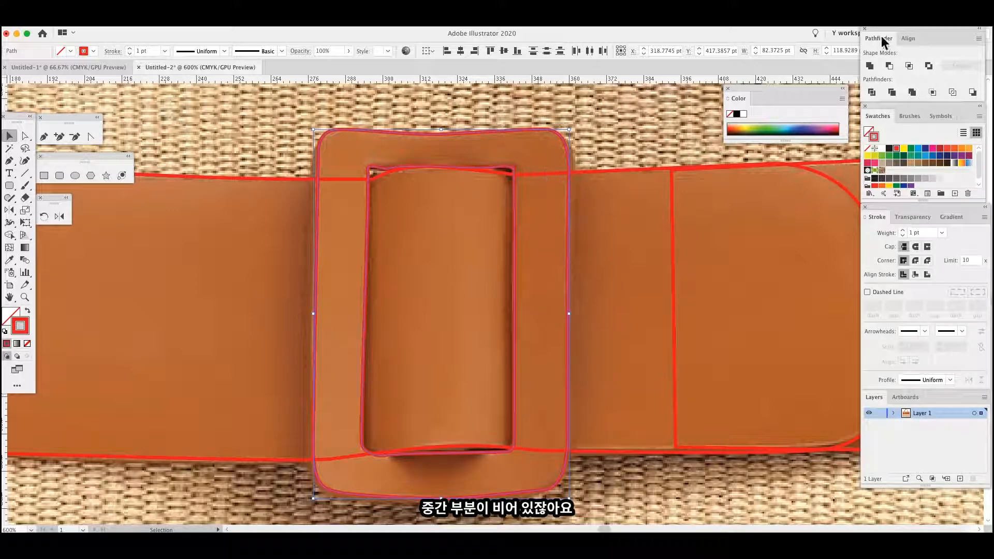
click(929, 66)
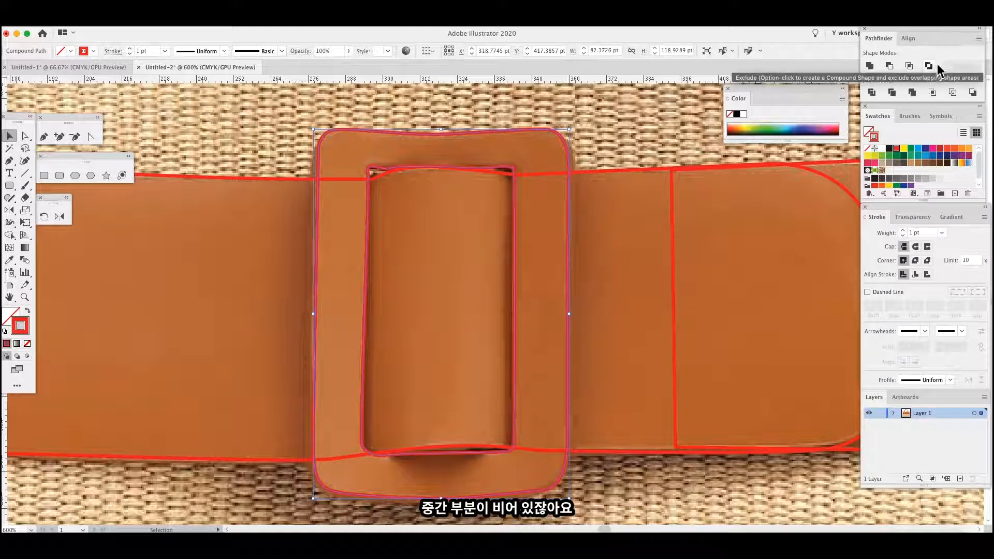
click(892, 152)
click(29, 309)
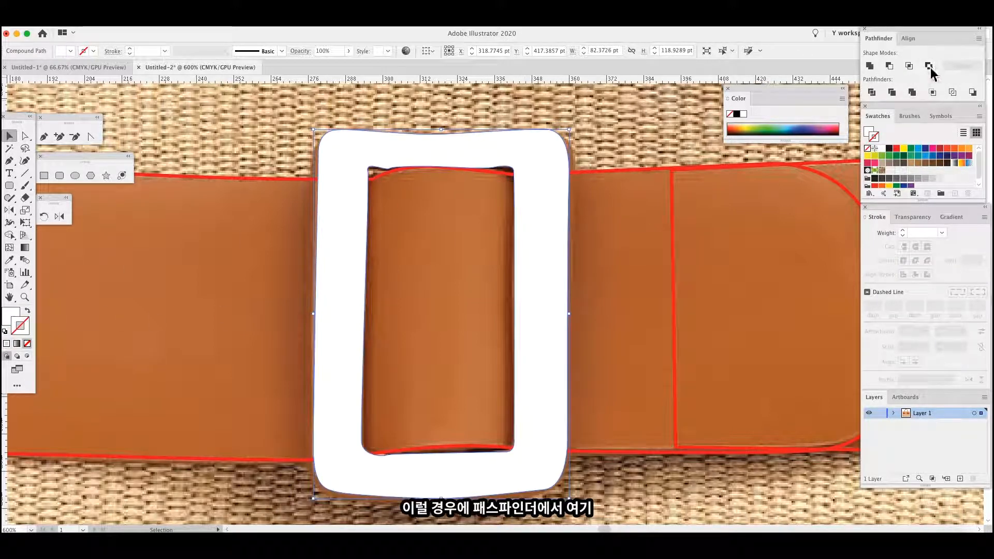
Undo the fill changes and the Exclude operation on the buckle paths.
key(super+z)
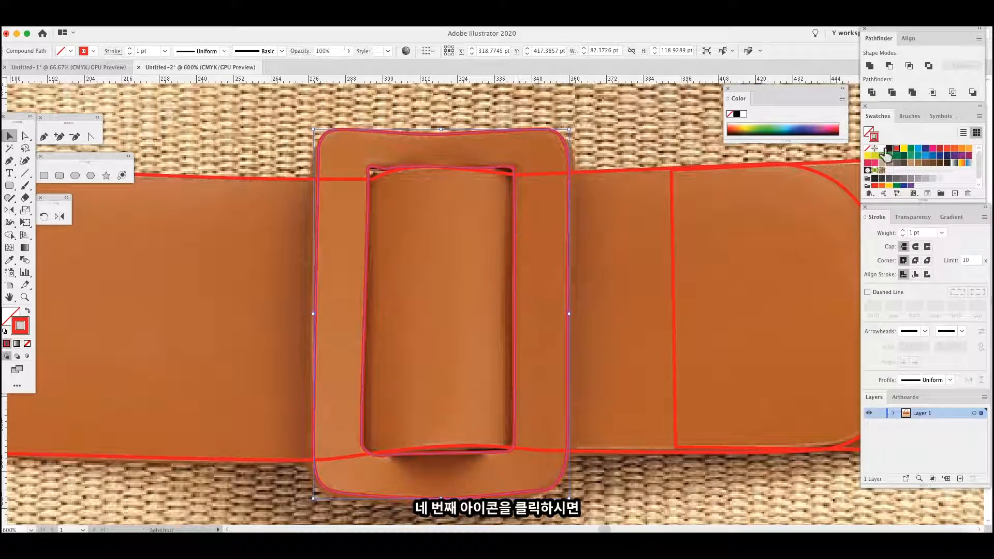
click(882, 149)
key(super+z)
key(super+z)
key(super+z)
Delete the duplicate outer buckle outline that sits slightly to the right of the original.
click(581, 157)
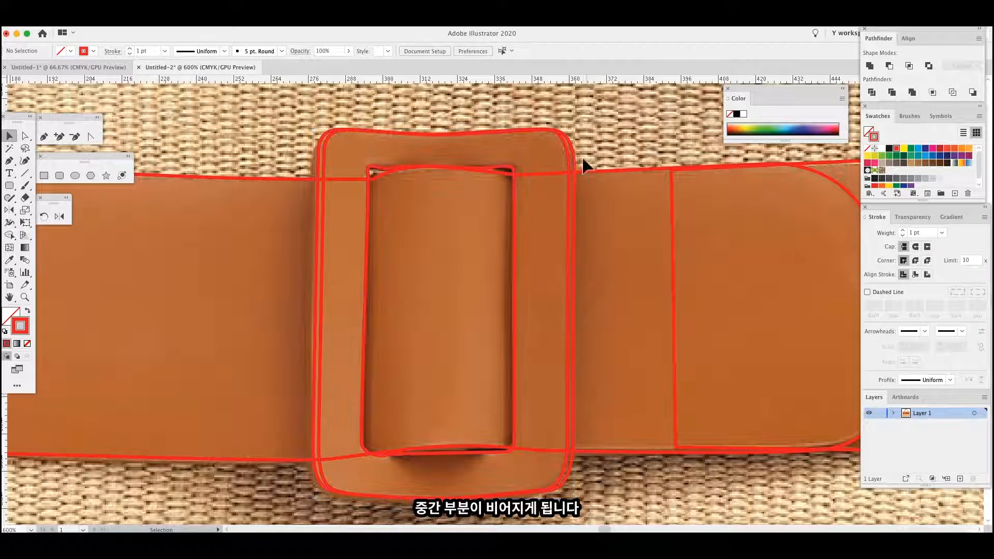
click(575, 140)
key(Delete)
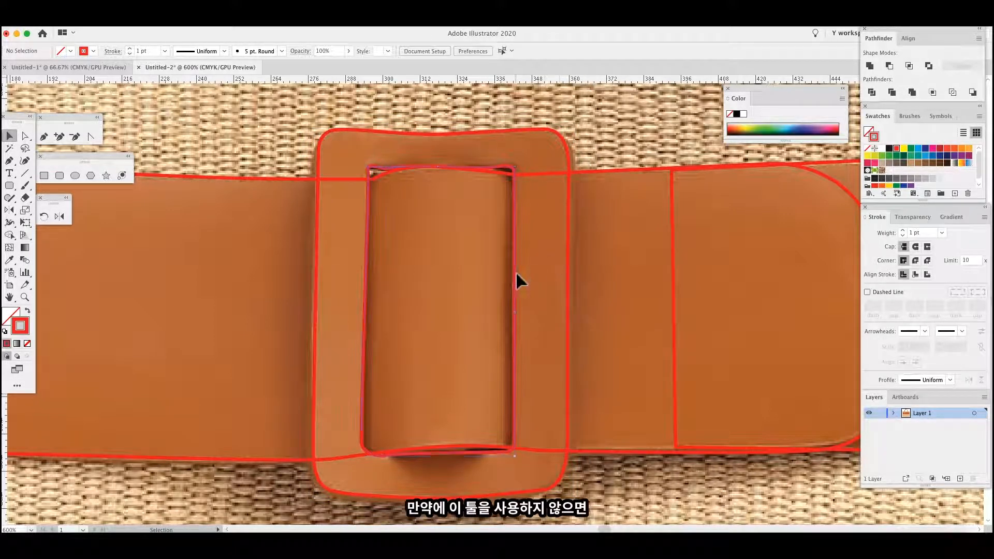
Fill the outer and inner buckle paths white and combine them with Exclude into a frame with an open centre.
click(569, 271)
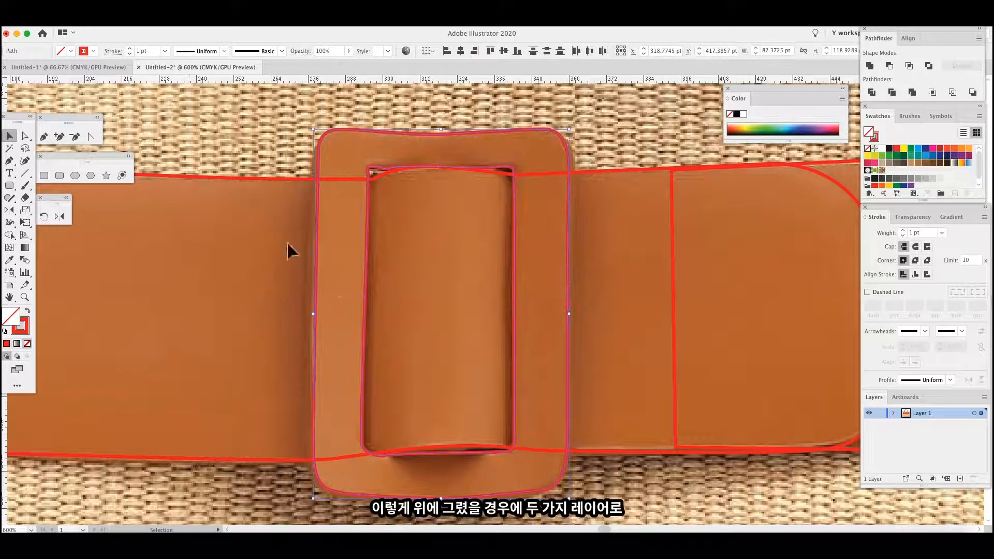
click(881, 148)
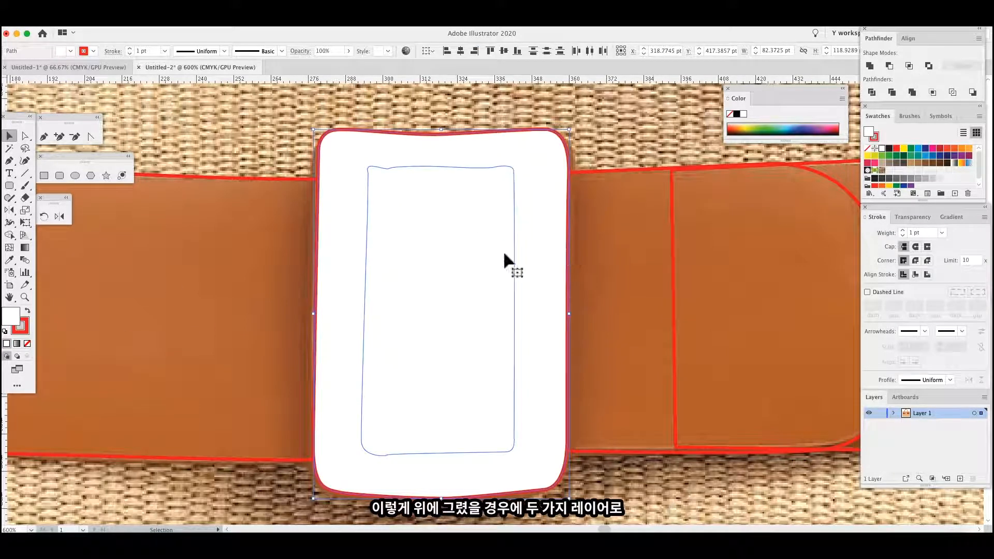
click(926, 66)
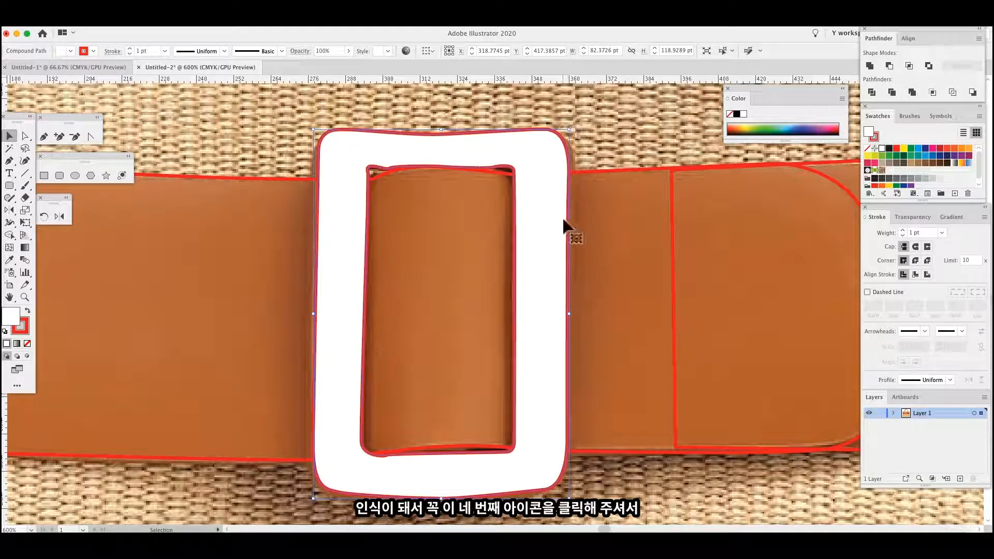
Copy the buckle frame slightly to the right, send the copy behind the original, and nudge it left to form a thin edge.
alt+shift+drag(554, 281, 565, 283)
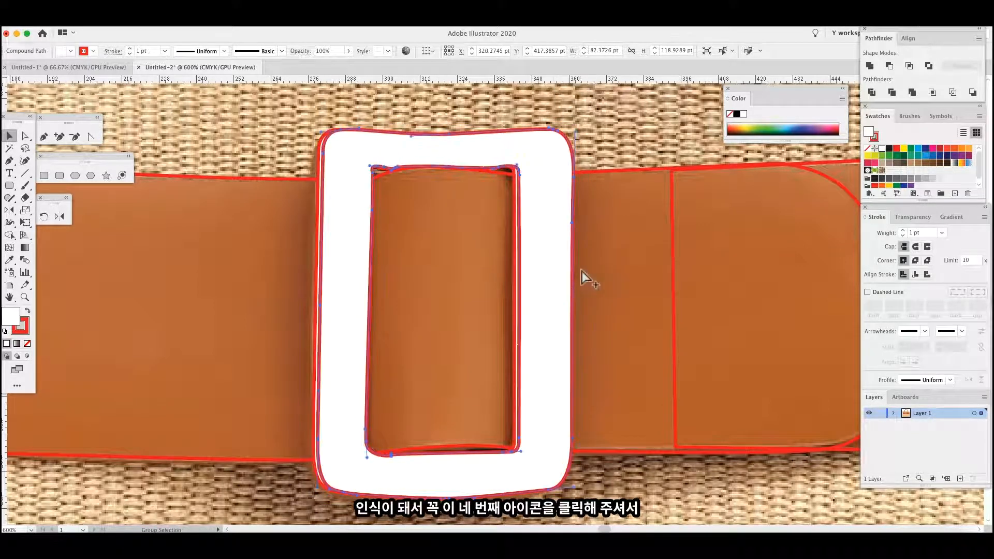
key(super+[)
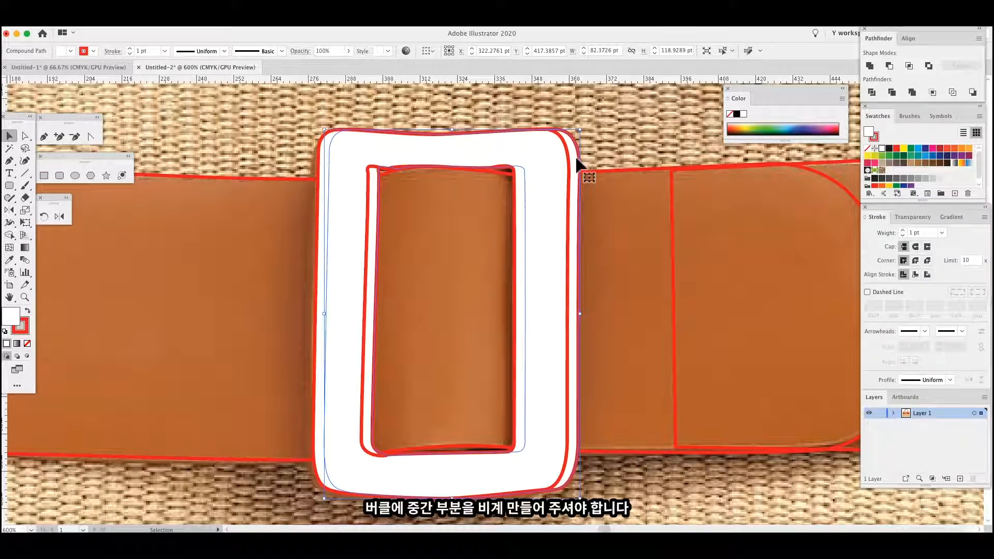
key(Left)
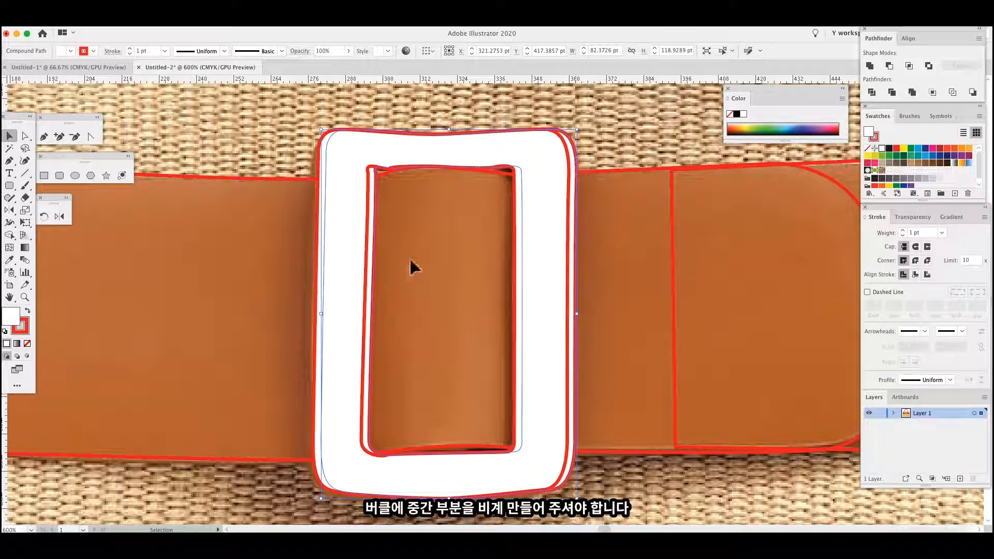
key(Left)
click(493, 234)
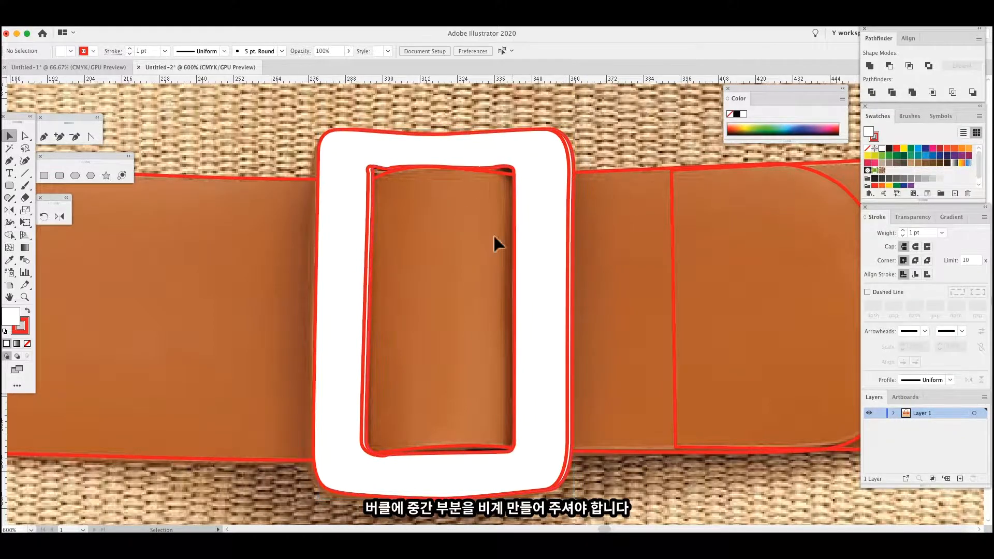
Unlock the reference photo and move it off the drawing to the right of the artboard.
key(super+minus)
key(super+minus)
key(super+minus)
key(super+minus)
scroll(464, 279, right, 2)
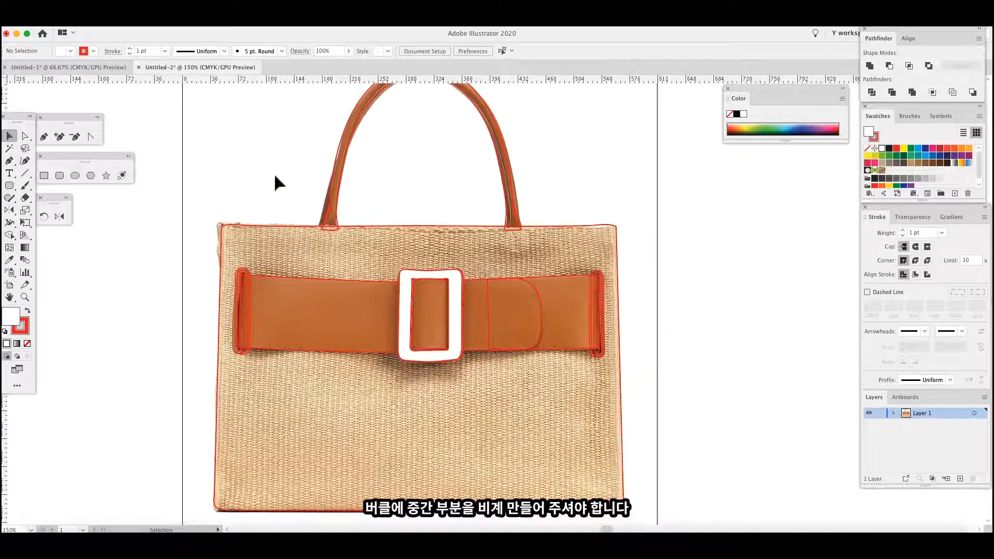
mouse_move(233, 150)
mouse_down()
mouse_move(265, 171)
mouse_move(260, 181)
mouse_move(750, 181)
mouse_up()
key(alt+super+2)
click(746, 291)
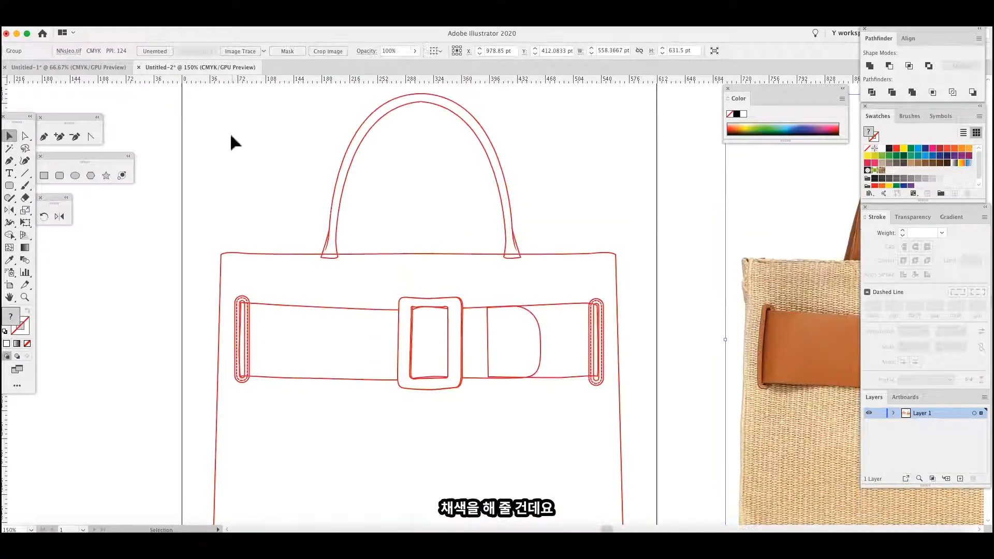
Select all the bag's shapes, fill them white, and change their outlines from red to black.
click(25, 135)
drag(516, 112, 461, 166)
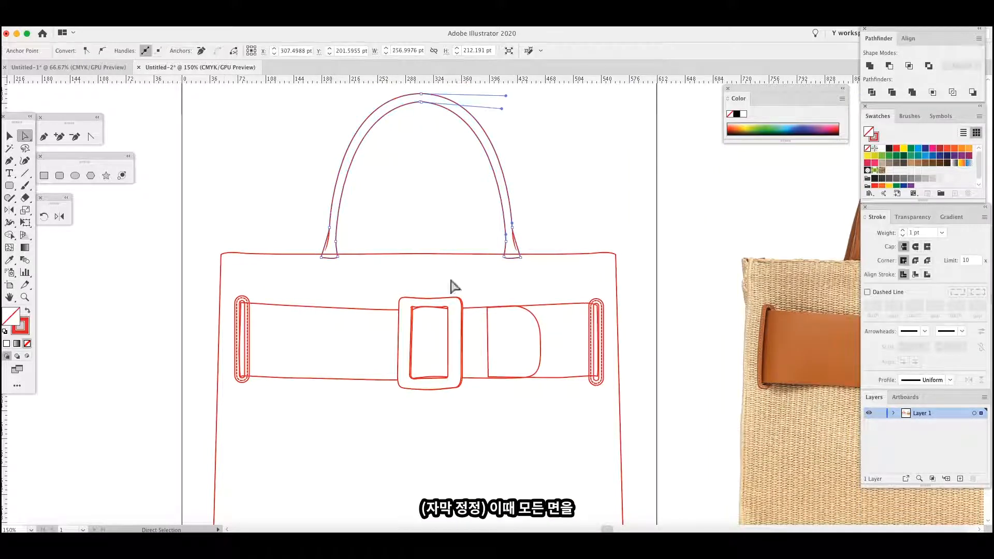
scroll(332, 256, down, 3)
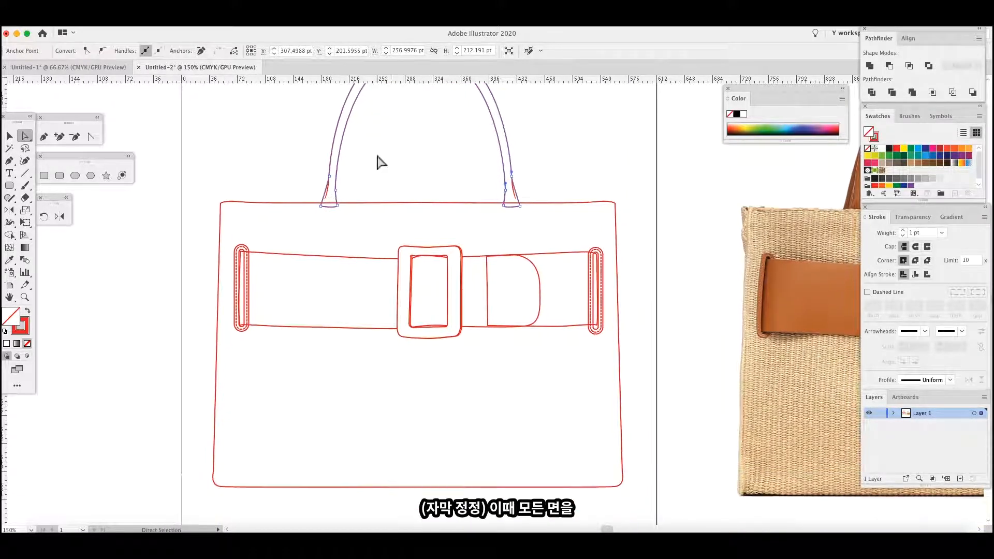
drag(365, 151, 487, 463)
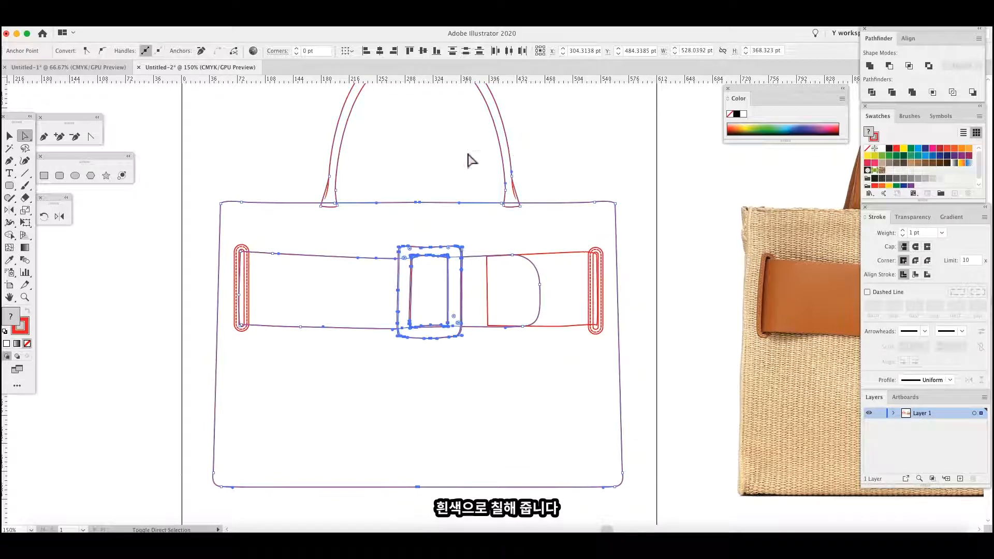
drag(204, 106, 640, 493)
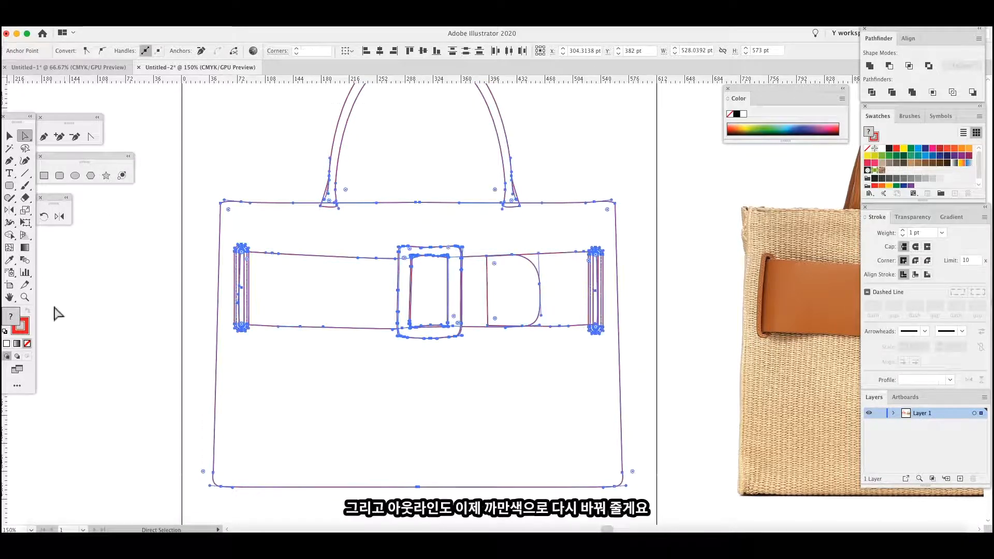
click(889, 148)
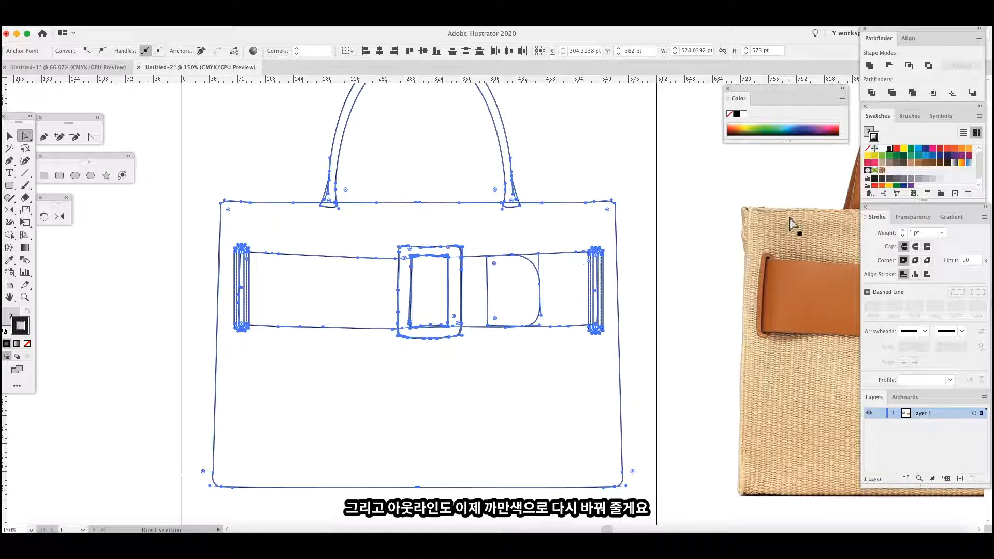
key(super+0)
click(220, 195)
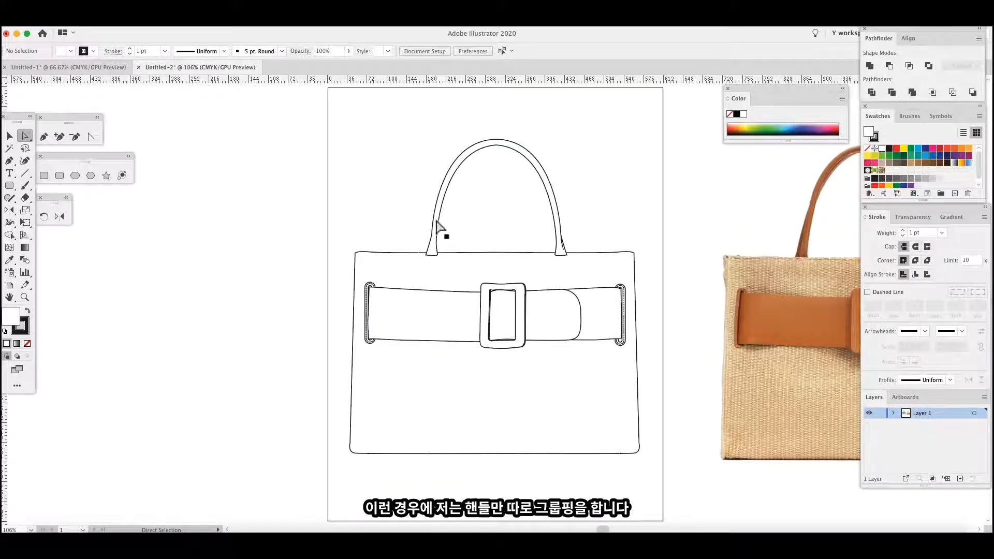
Send all the handle pieces behind the bag body.
click(438, 227)
key(super+=)
scroll(428, 215, down, 3)
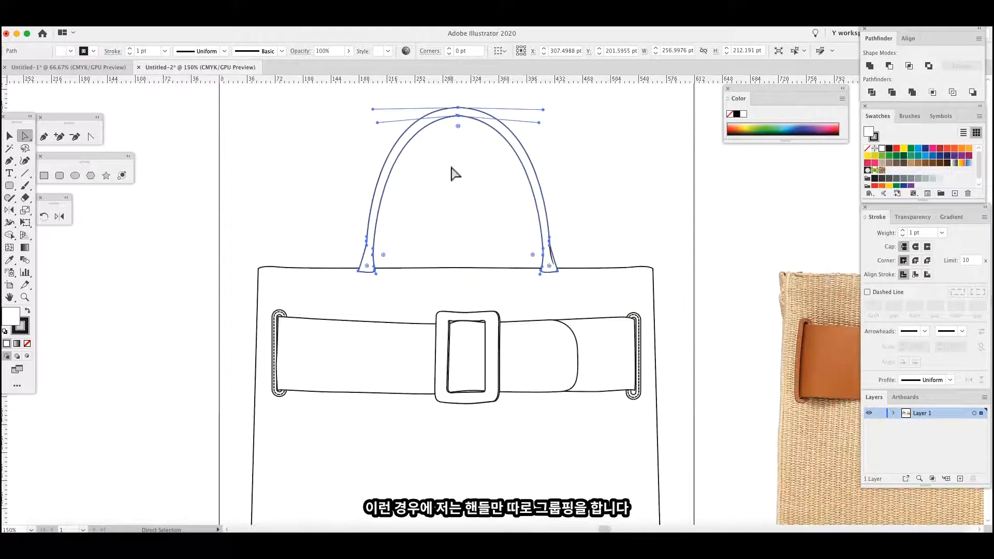
key(super+=)
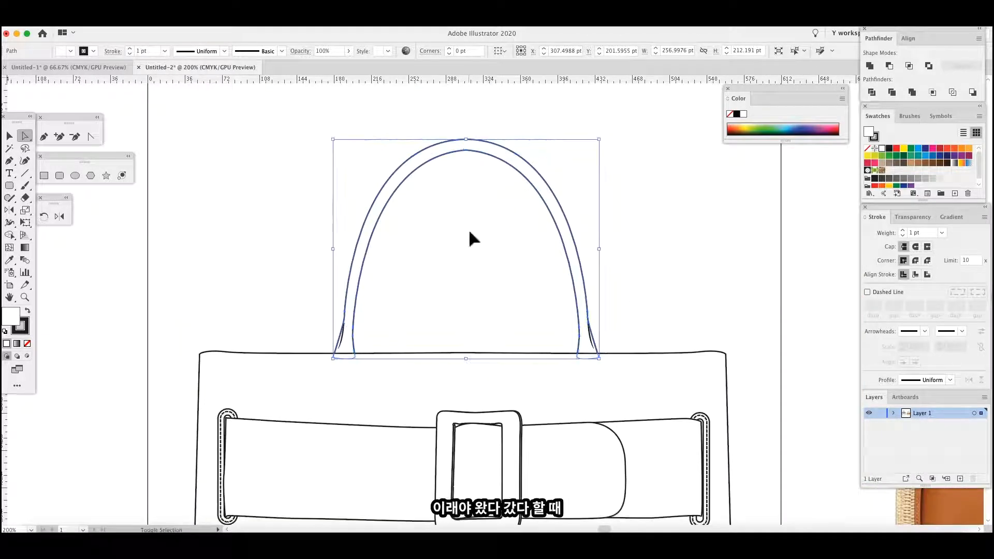
key(v)
drag(297, 211, 641, 331)
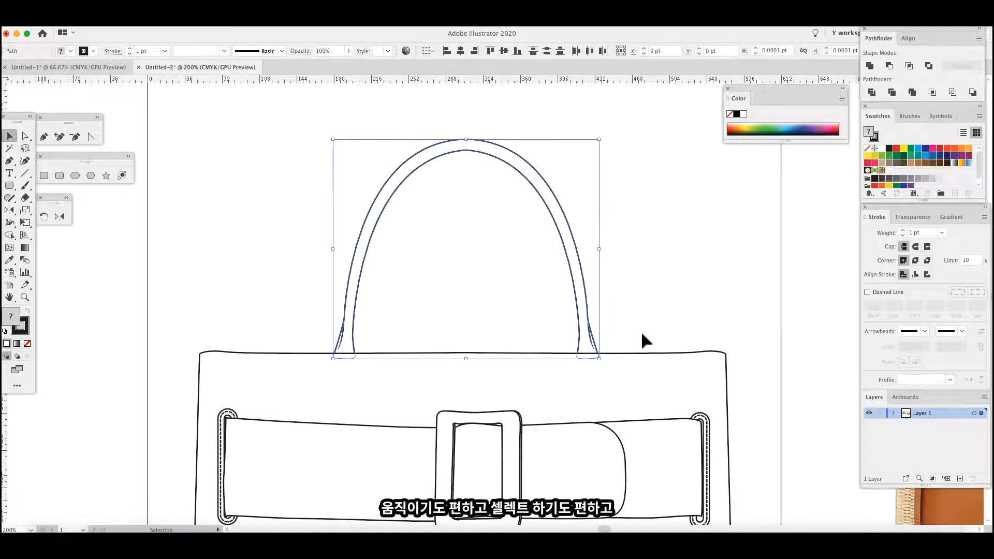
click(292, 234)
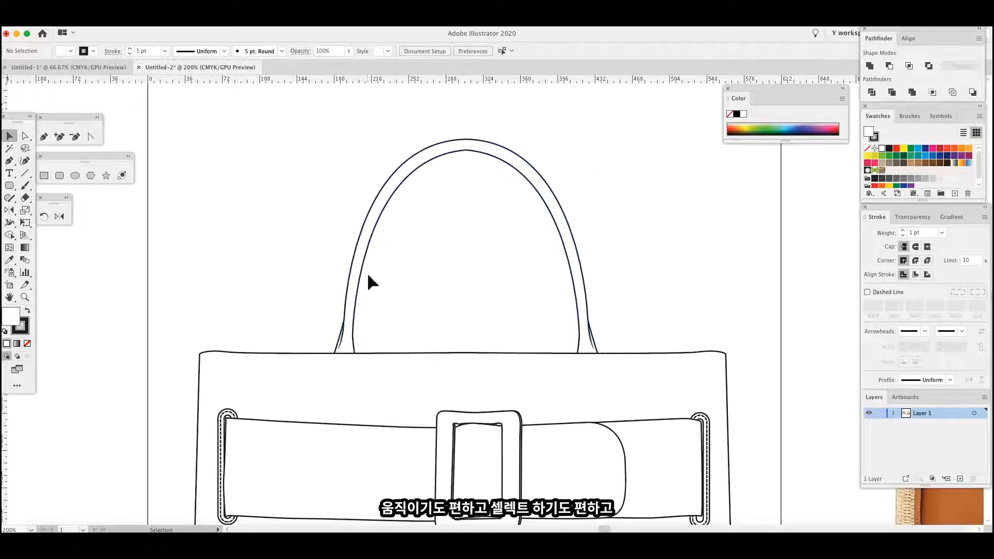
Undo a trial move of the handle piece and group all the handle pieces.
drag(363, 272, 489, 206)
key(super+z)
drag(263, 252, 586, 319)
right_click(571, 240)
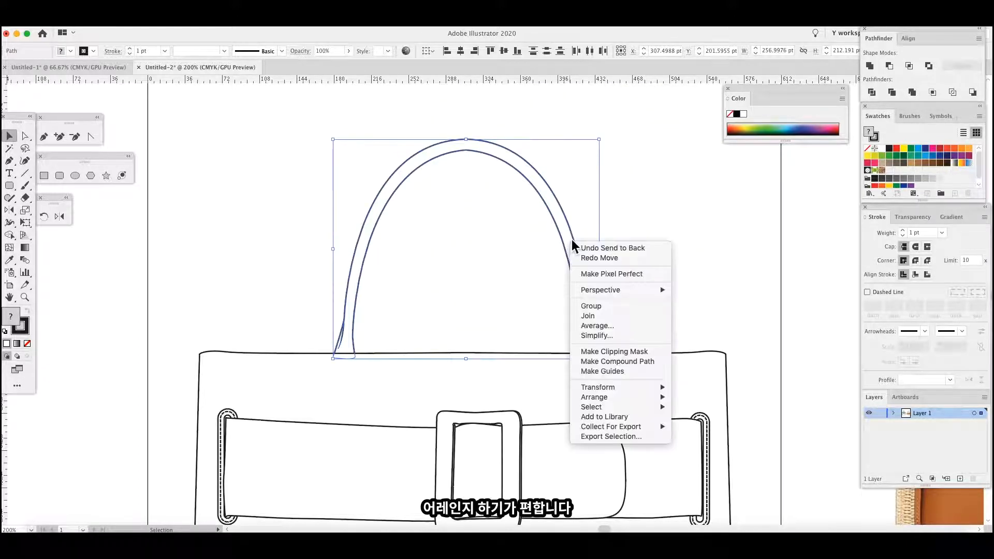
click(626, 313)
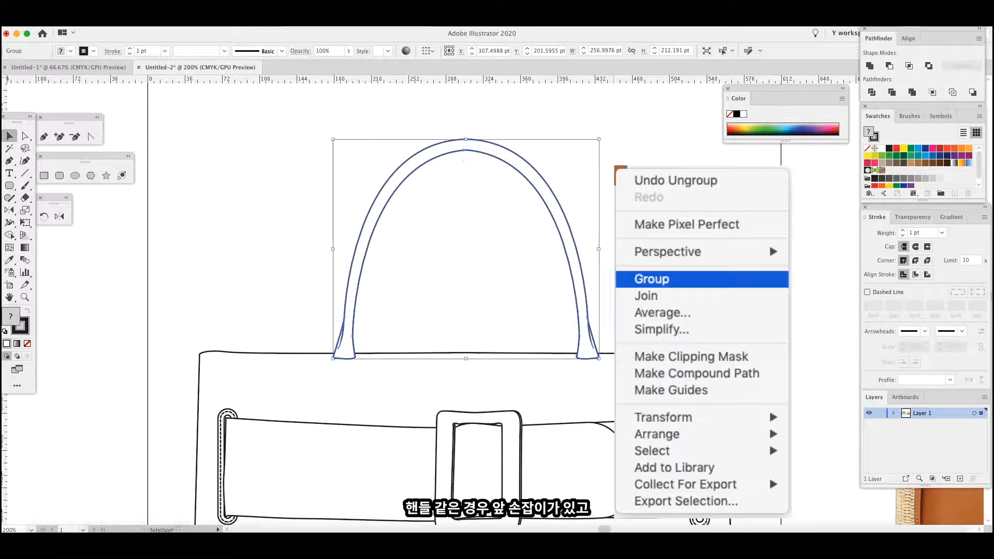
key(super+shift+a)
Copy the handle group slightly to the left and send the copy to the back as the rear handle.
scroll(398, 306, down, 3)
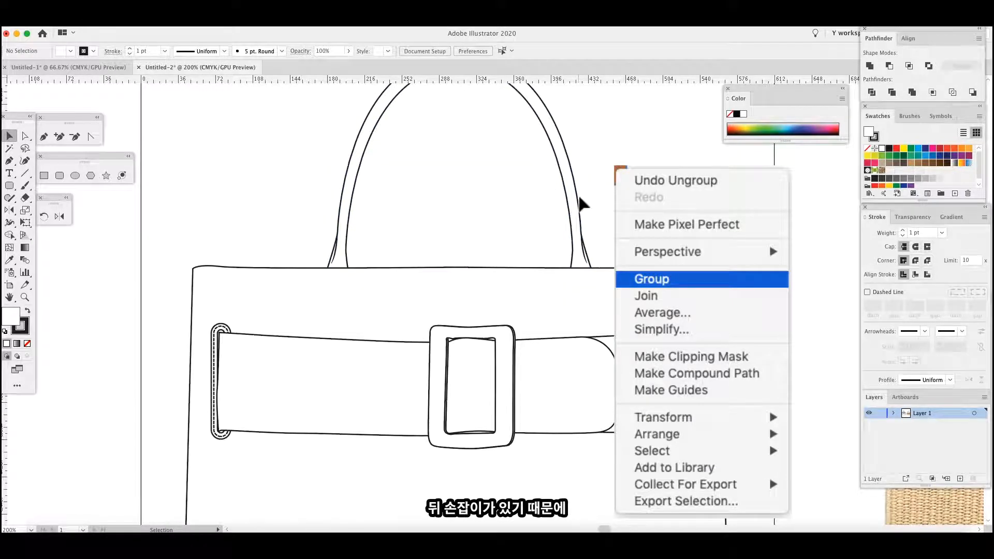
key(super+minus)
click(388, 166)
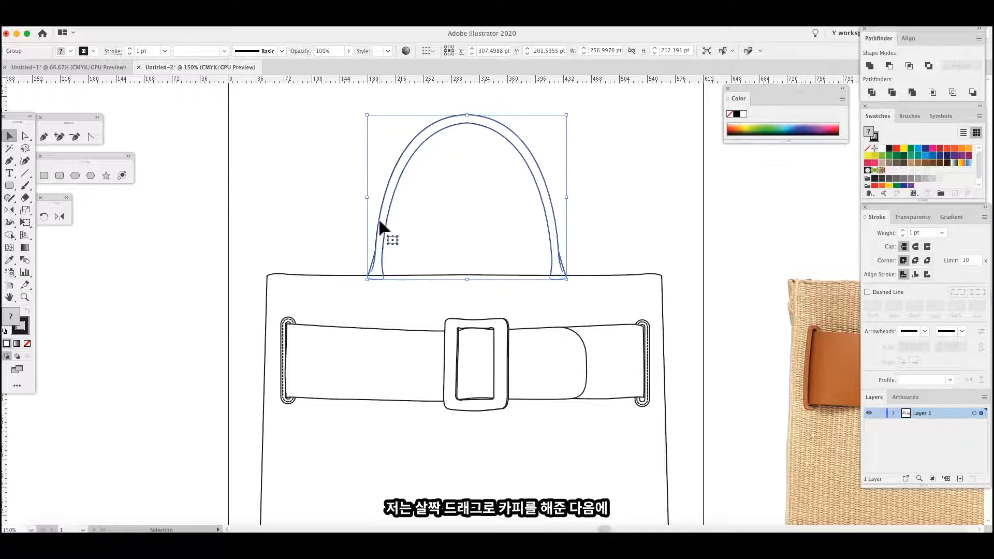
drag(378, 222, 375, 240)
key(super+shift+[)
click(389, 223)
click(605, 244)
Move the reference photo closer to the right edge of the artboard.
drag(642, 401, 596, 285)
key(super+minus)
key(super+minus)
drag(526, 338, 479, 352)
drag(596, 310, 574, 312)
key(super+shift+a)
key(super+plus)
key(super+plus)
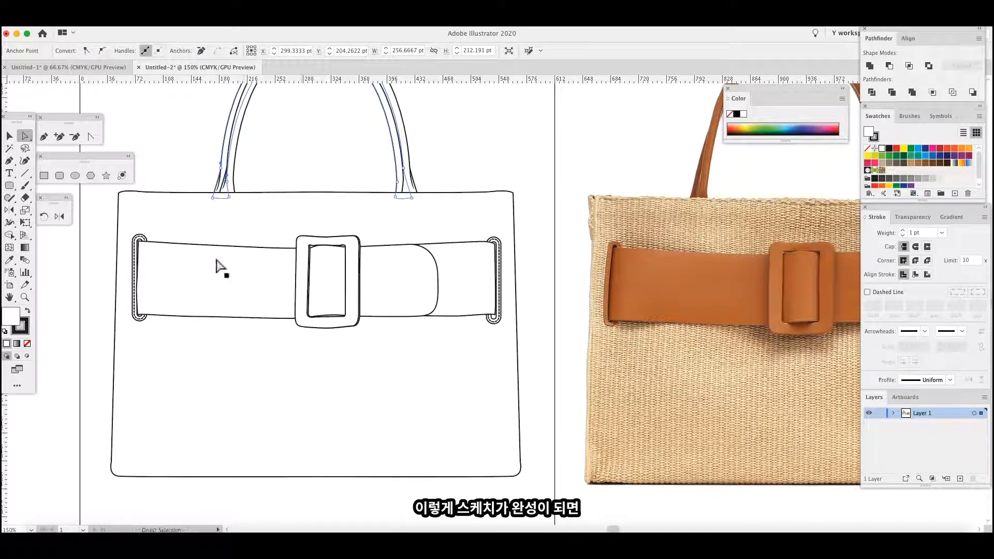
Fill the belt pieces, buckle, side loops and rear handle with the leather brown sampled from the photo, and restore their black outlines.
click(160, 266)
shift+click(360, 273)
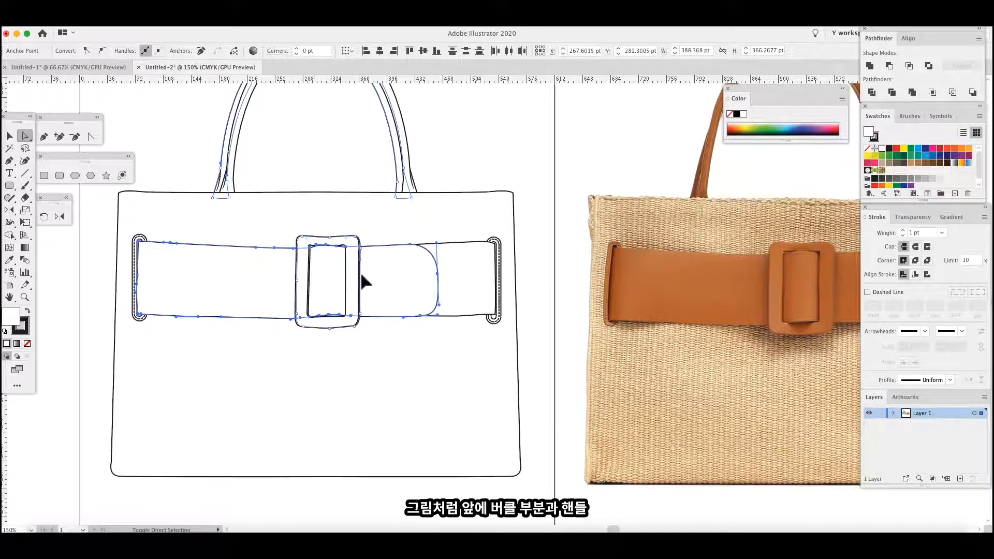
shift+click(492, 280)
key(super+plus)
key(super+plus)
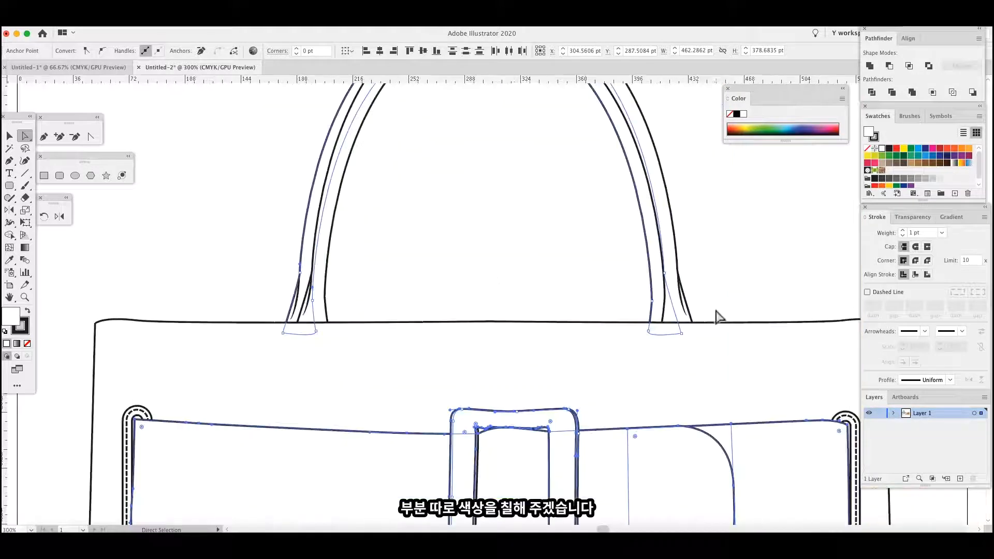
drag(308, 351, 426, 328)
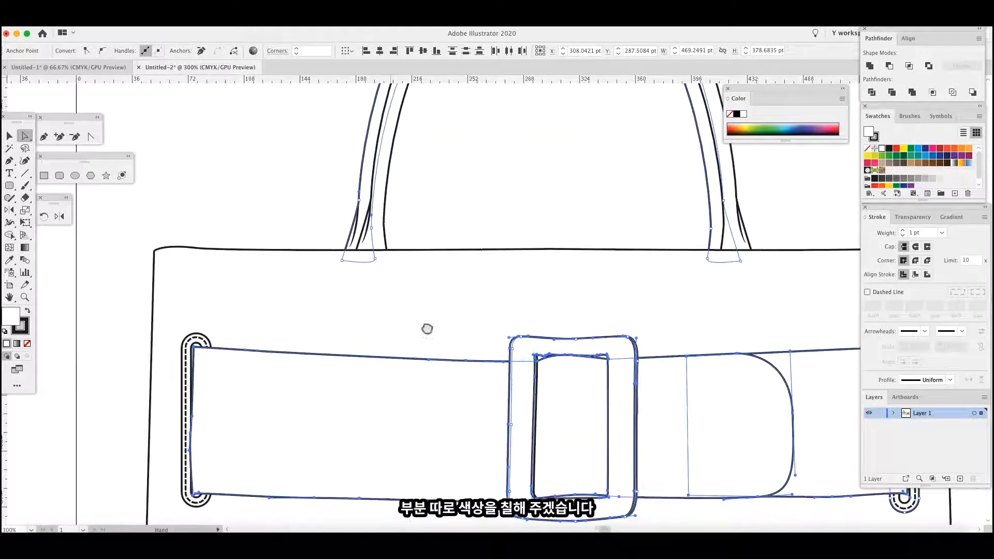
shift+click(192, 374)
drag(683, 368, 306, 230)
key(i)
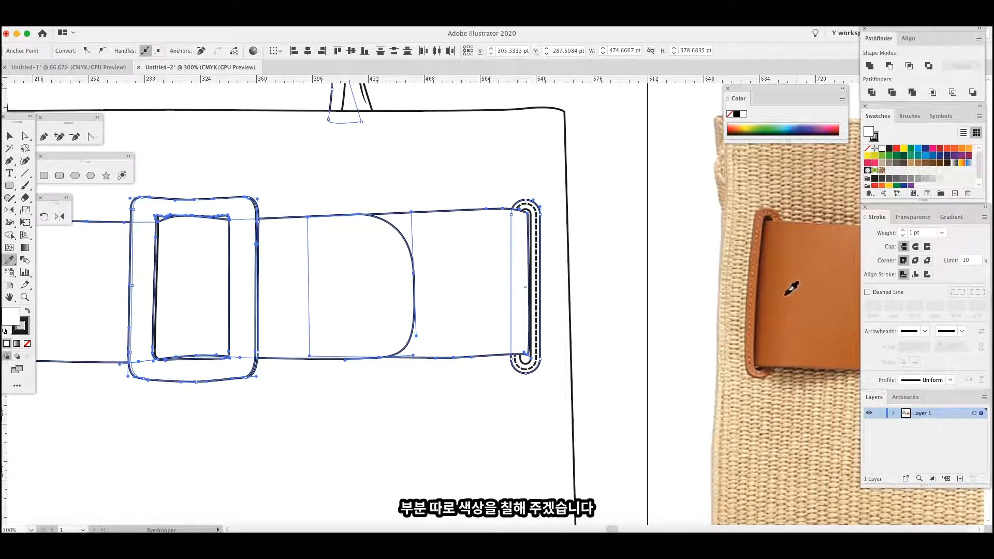
click(786, 294)
click(889, 150)
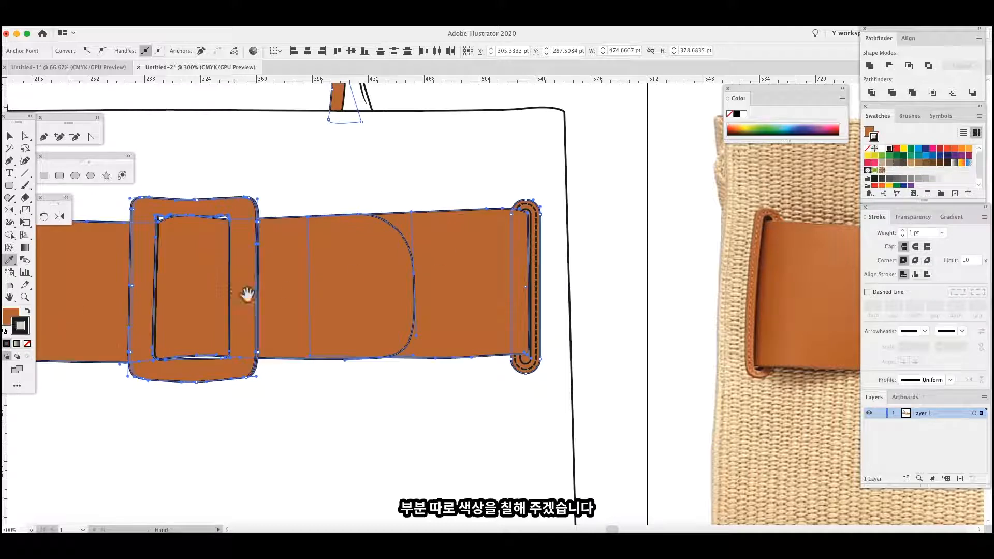
Fill the front handle with the same brown sampled from the drawn belt.
drag(247, 295, 481, 287)
click(28, 137)
key(super+minus)
key(super+minus)
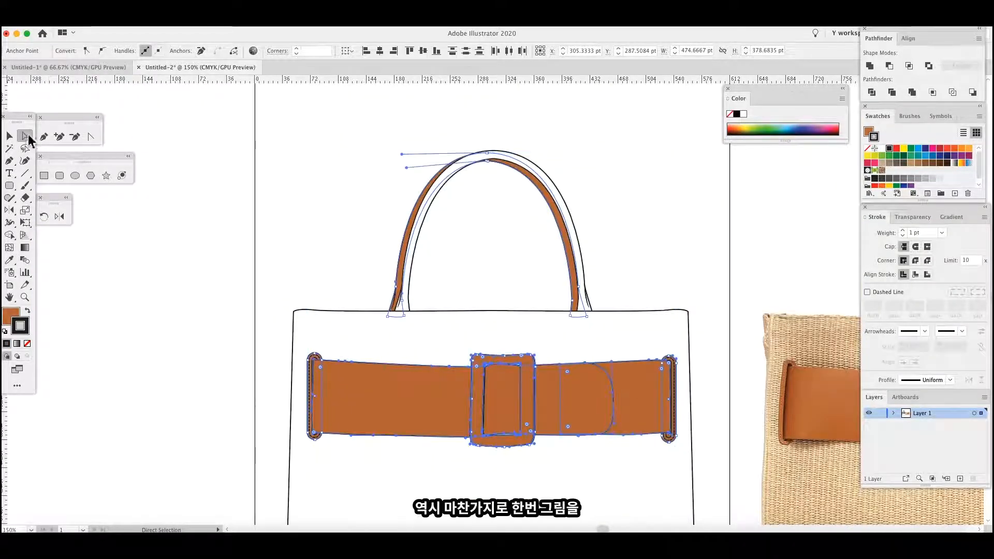
click(484, 159)
click(9, 260)
click(366, 391)
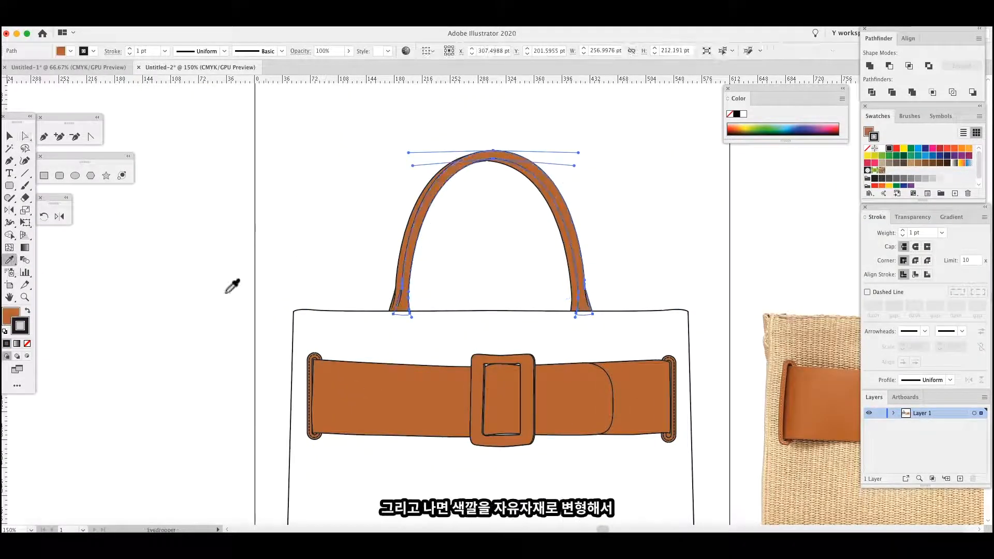
Fill the bag body with the tan straw colour sampled from the photo and set its outline back to black.
click(28, 137)
drag(347, 222, 315, 129)
click(258, 369)
click(9, 260)
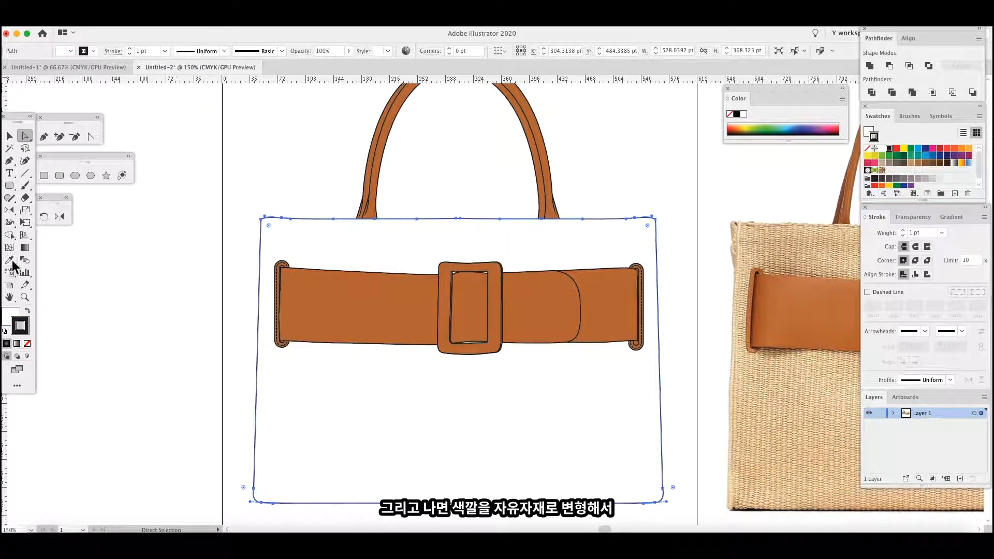
click(756, 394)
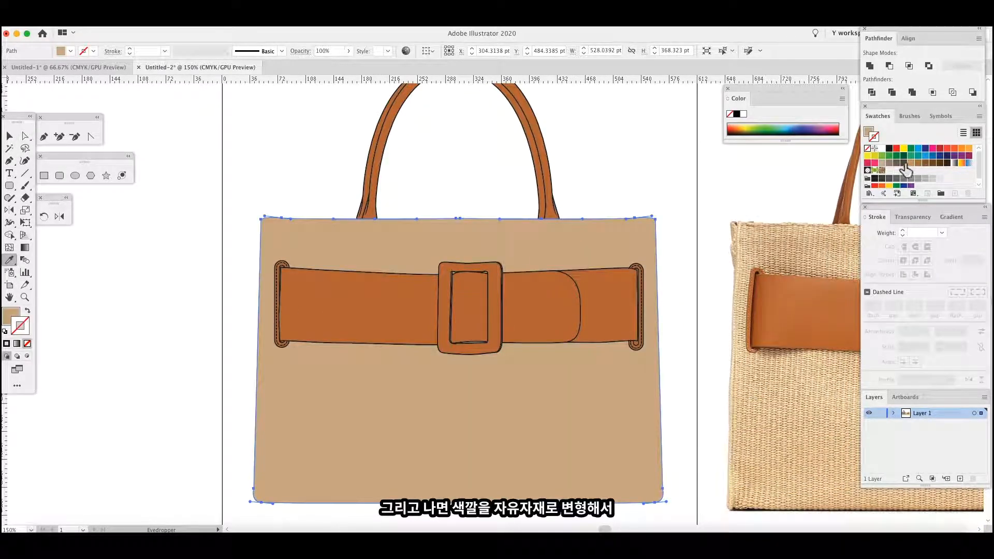
click(889, 148)
click(26, 136)
click(196, 193)
Compare the coloured drawing with the reference photo and examine the photo's straw weave.
drag(560, 306, 519, 270)
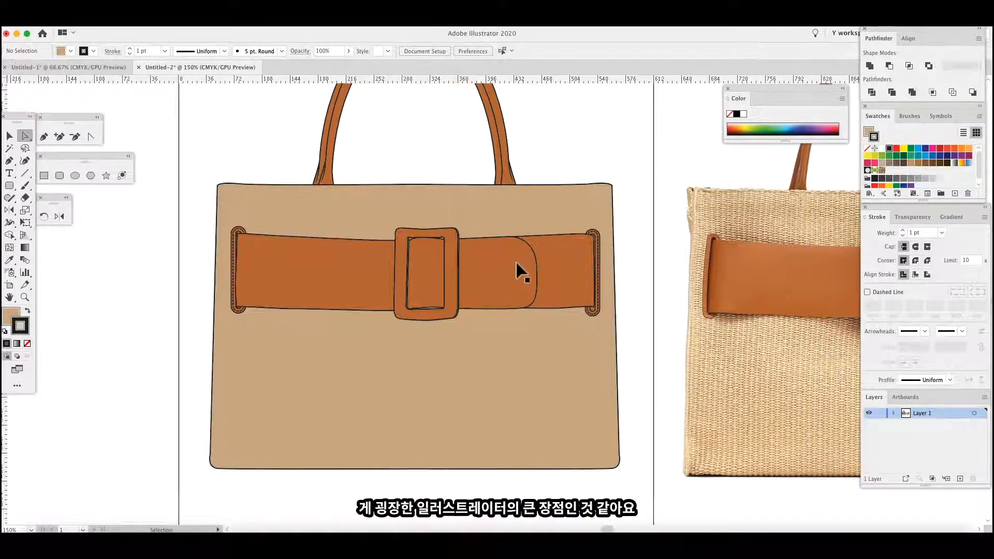
key(super+minus)
key(super+minus)
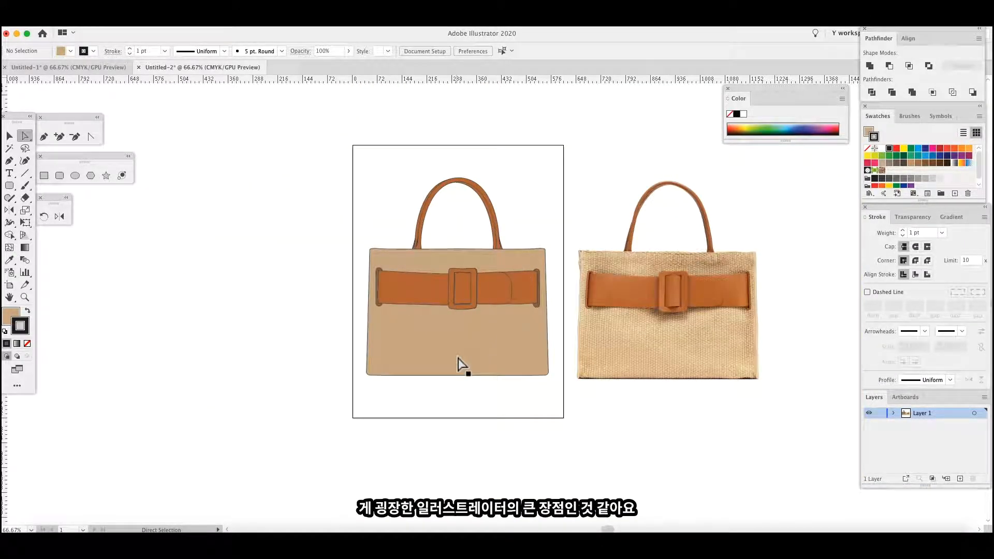
key(super+plus)
drag(714, 342, 544, 315)
key(super+plus)
key(super)
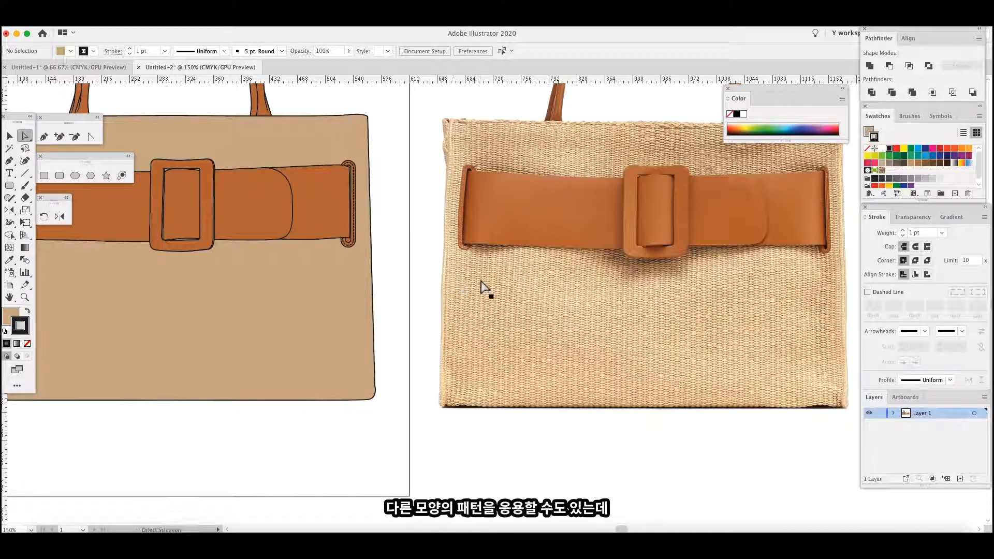
Paste the square straw-weave image below the reference photo and add it to the swatches as a pattern.
key(m)
drag(478, 282, 568, 372)
click(10, 136)
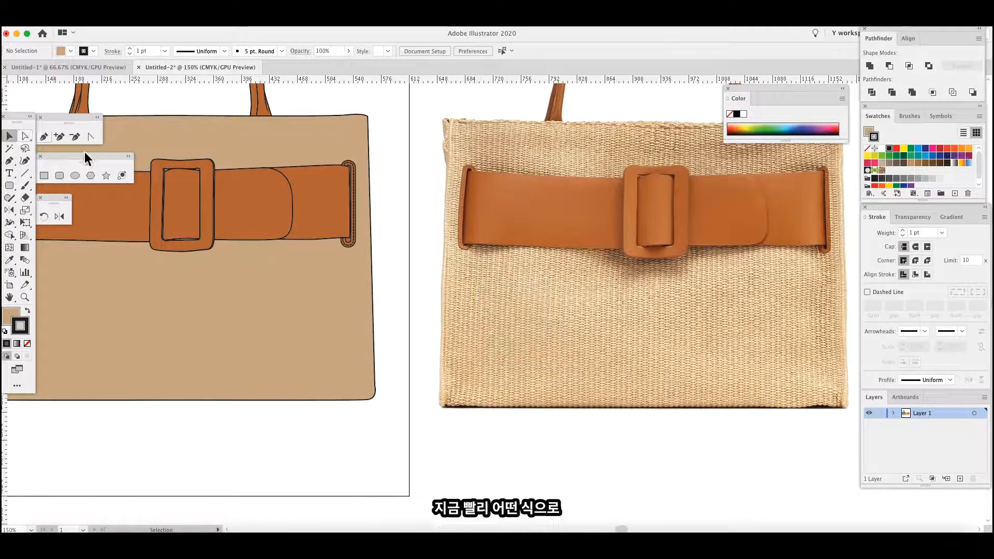
key(super+v)
key(space)
drag(564, 415, 557, 292)
drag(550, 241, 681, 442)
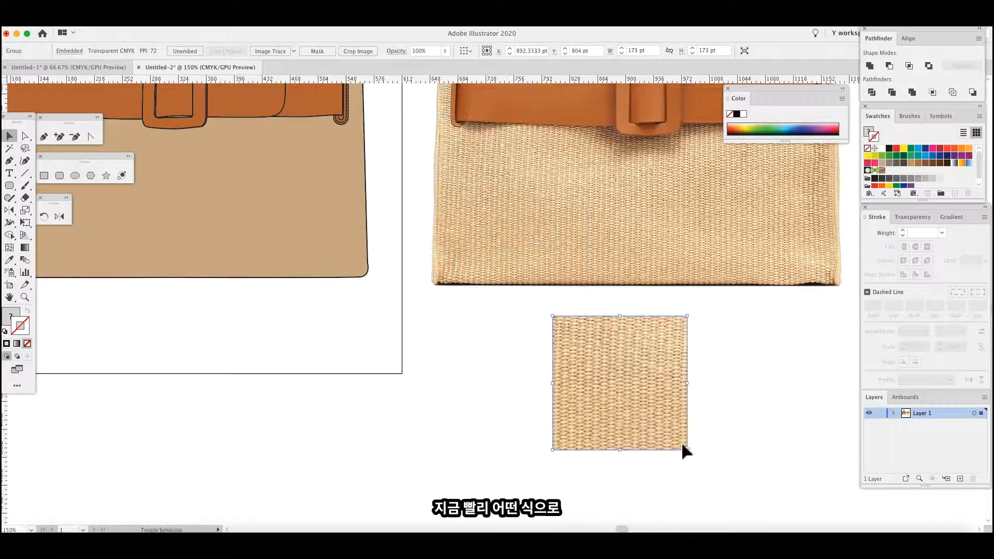
click(696, 425)
drag(615, 405, 887, 186)
Fill the bag body with the new straw-weave pattern swatch.
key(super+0)
key(super+1)
key(a)
key(space)
drag(299, 197, 504, 321)
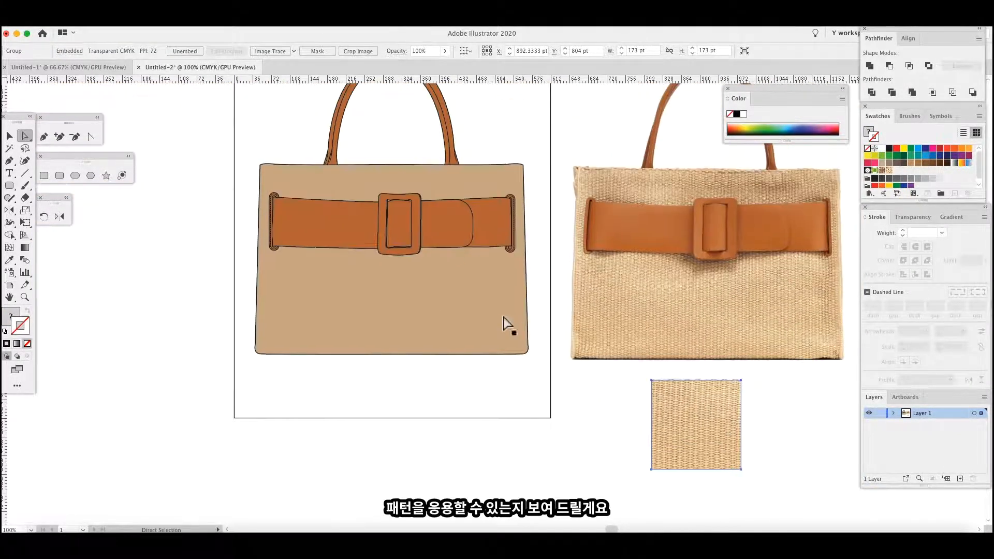
click(504, 320)
click(13, 311)
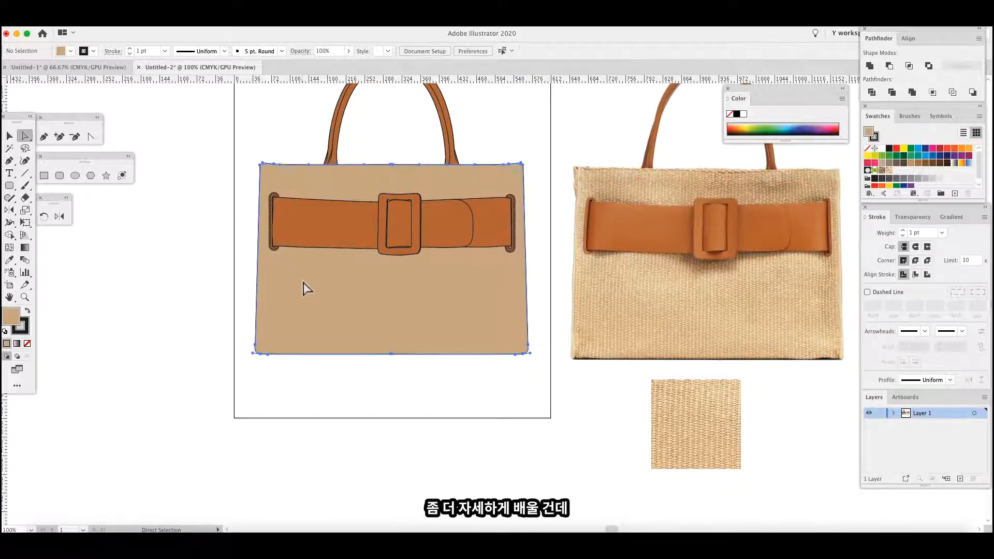
click(890, 170)
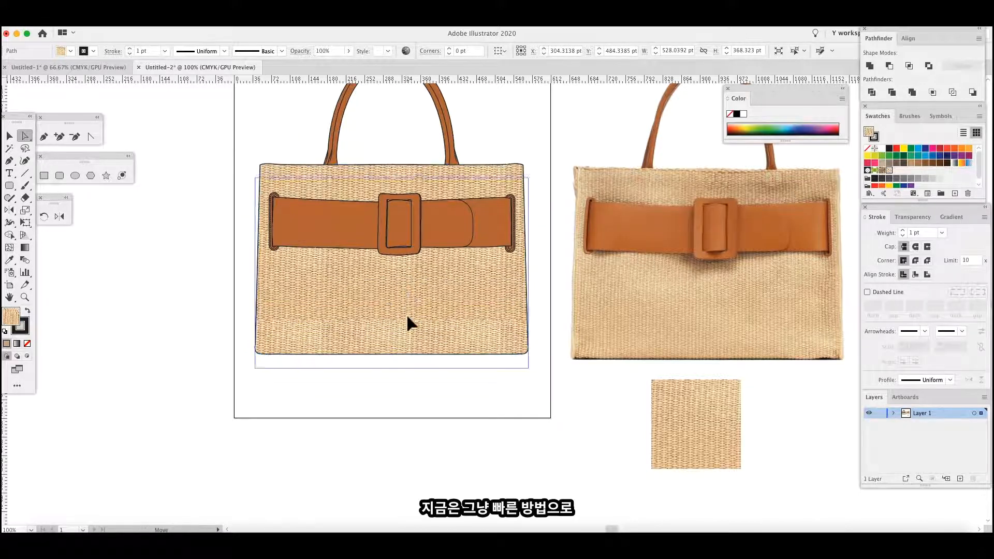
scroll(443, 324, up, 2)
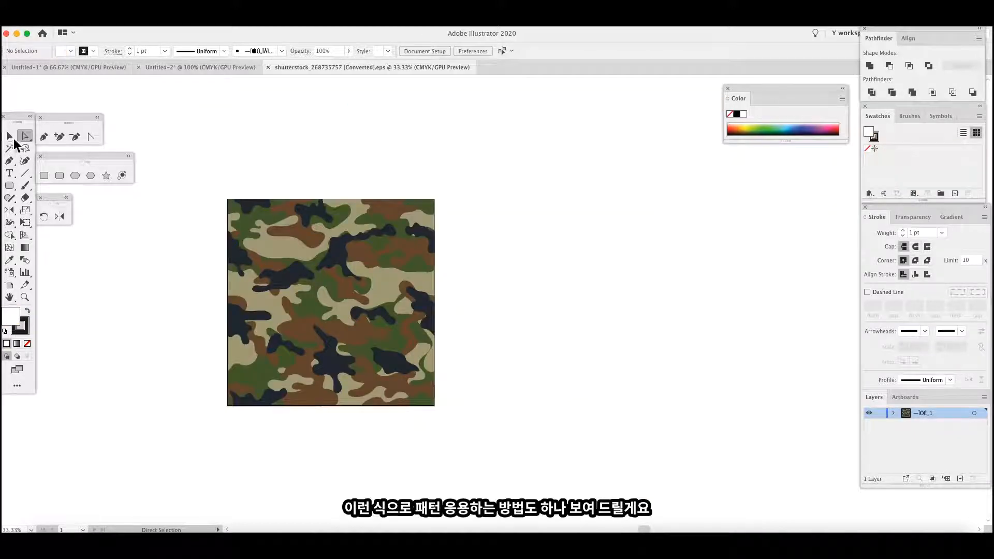
Select the whole camouflage artwork in the shutterstock_268735757 file and copy it.
click(9, 137)
drag(207, 168, 435, 407)
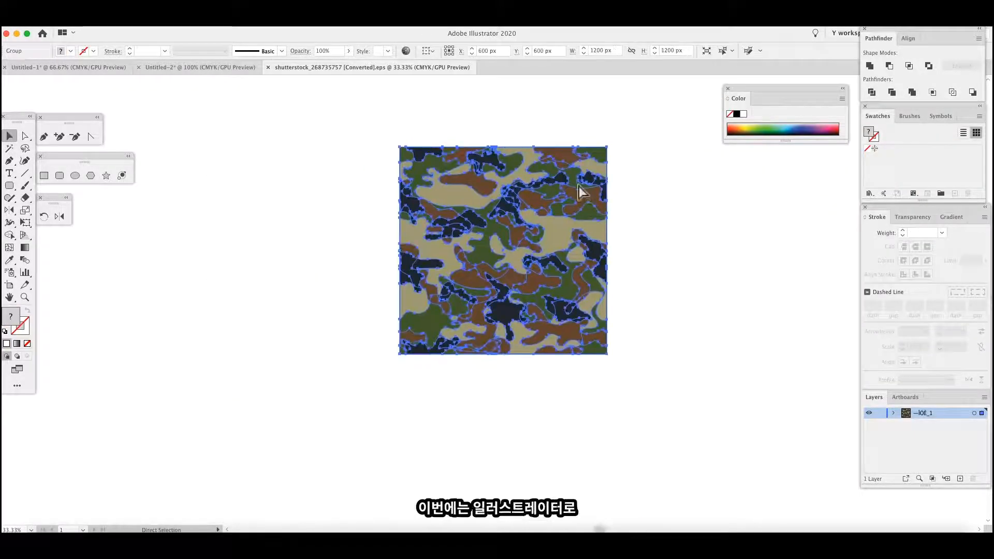
key(super+c)
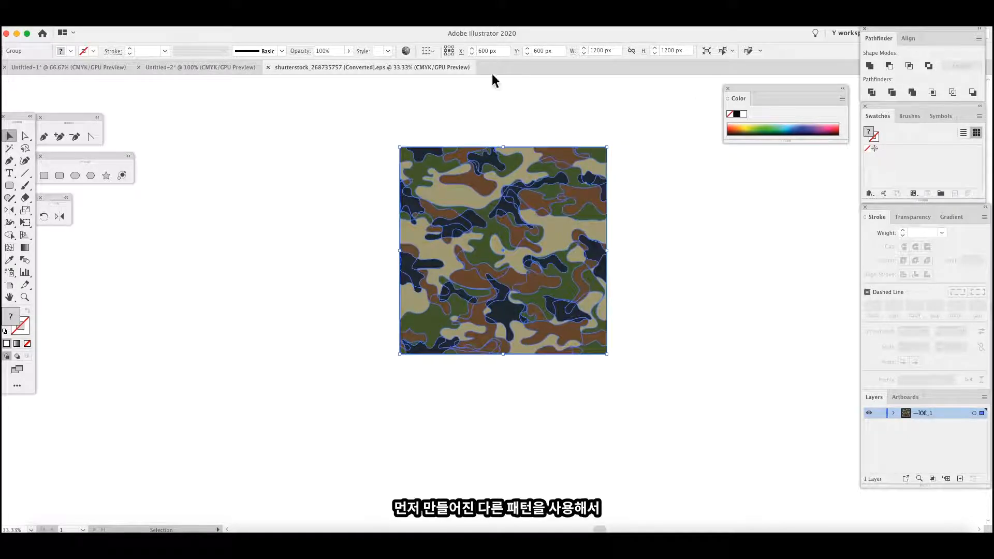
Paste the camouflage artwork into the Untitled-2 document, add it to the swatches as a pattern and remove the pasted artwork.
click(202, 69)
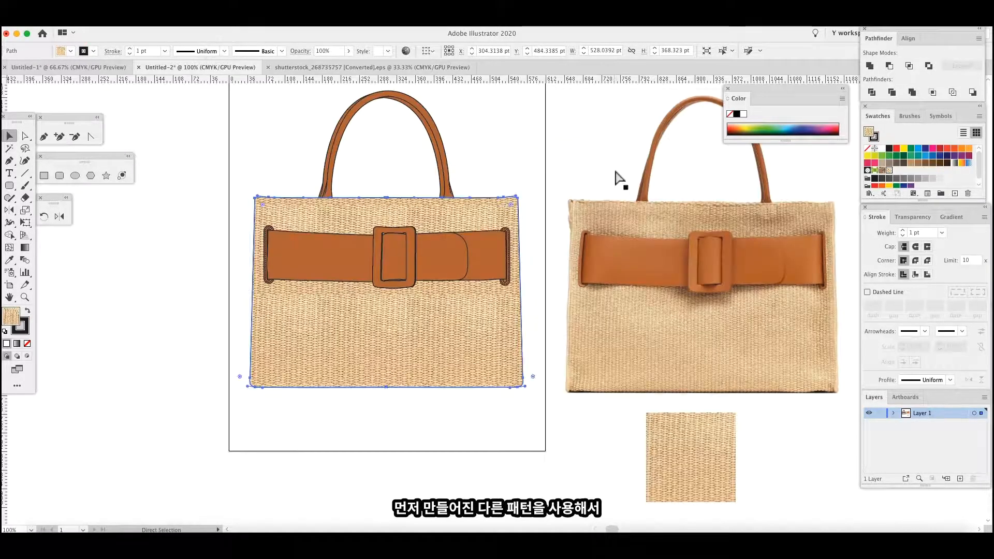
key(super+v)
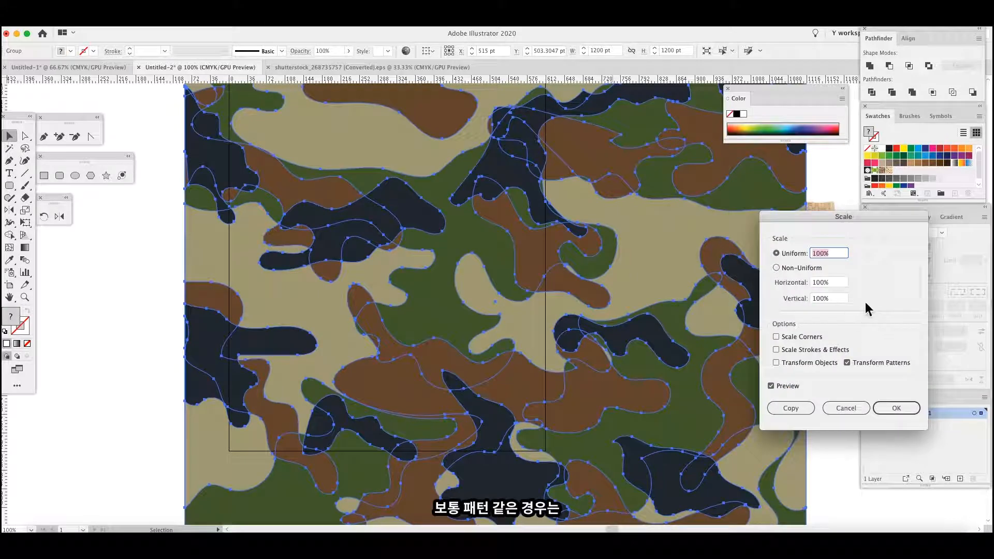
click(776, 337)
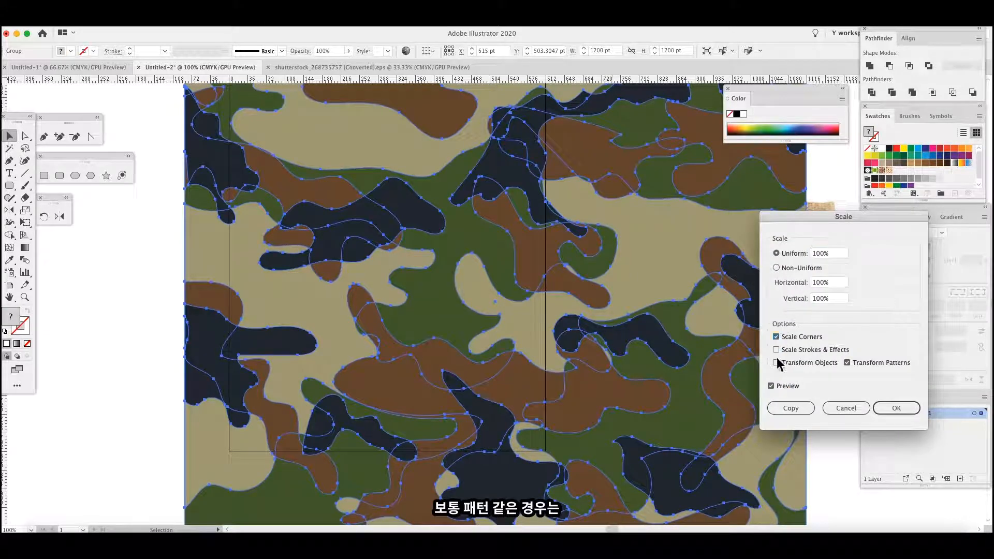
click(895, 408)
drag(786, 195, 942, 154)
key(Delete)
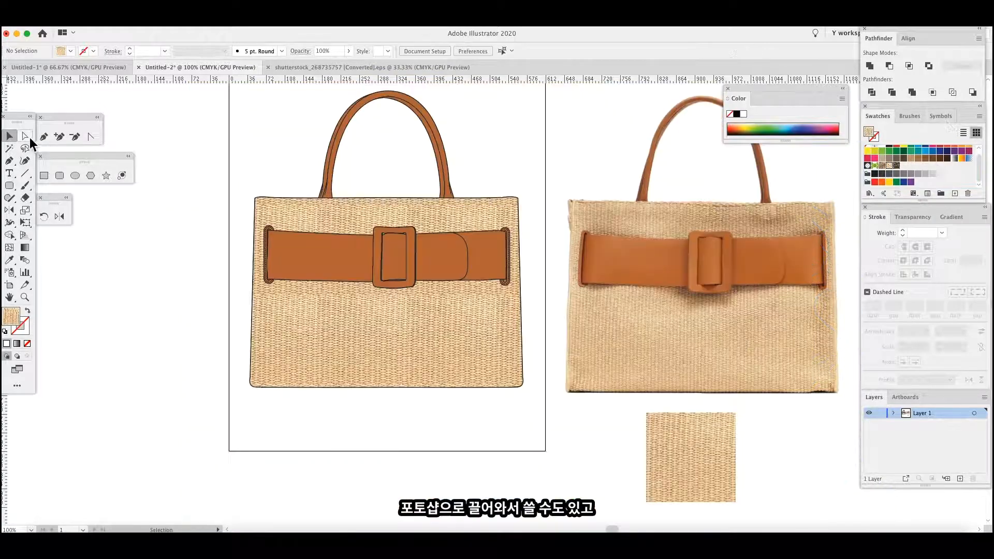
Fill the bag body with the camouflage pattern and set a uniform scale of 50% for the pattern only, excluding objects and corners.
click(25, 136)
click(365, 332)
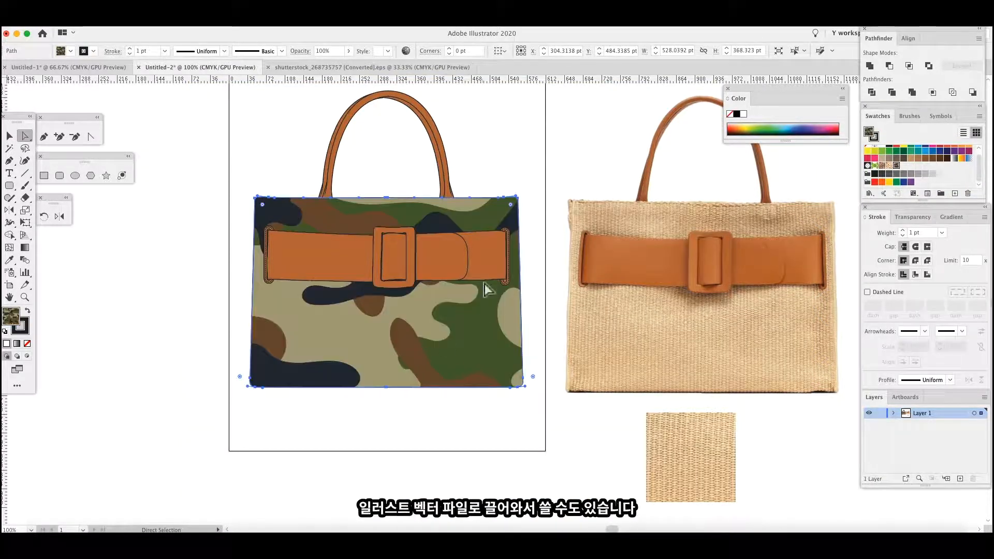
key(super+shift+s)
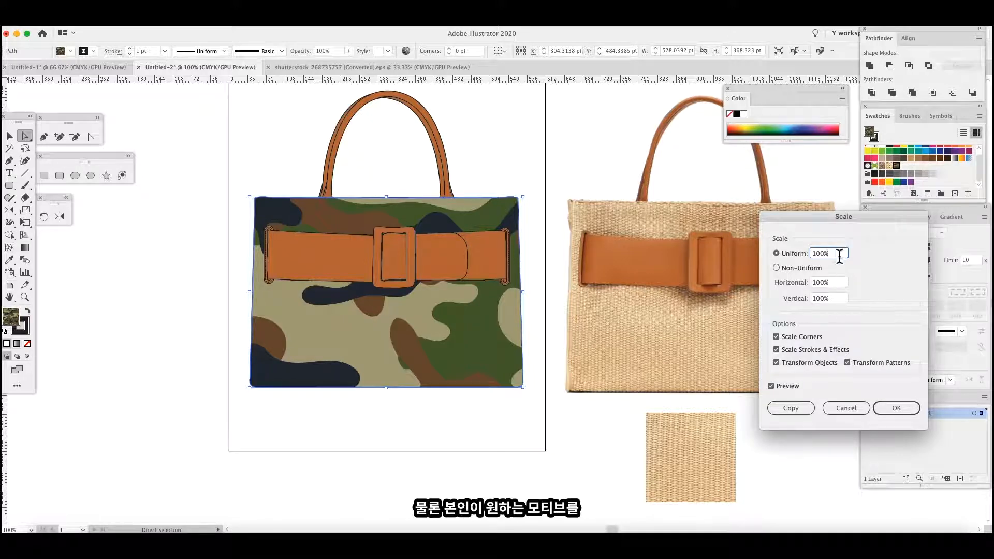
text(50)
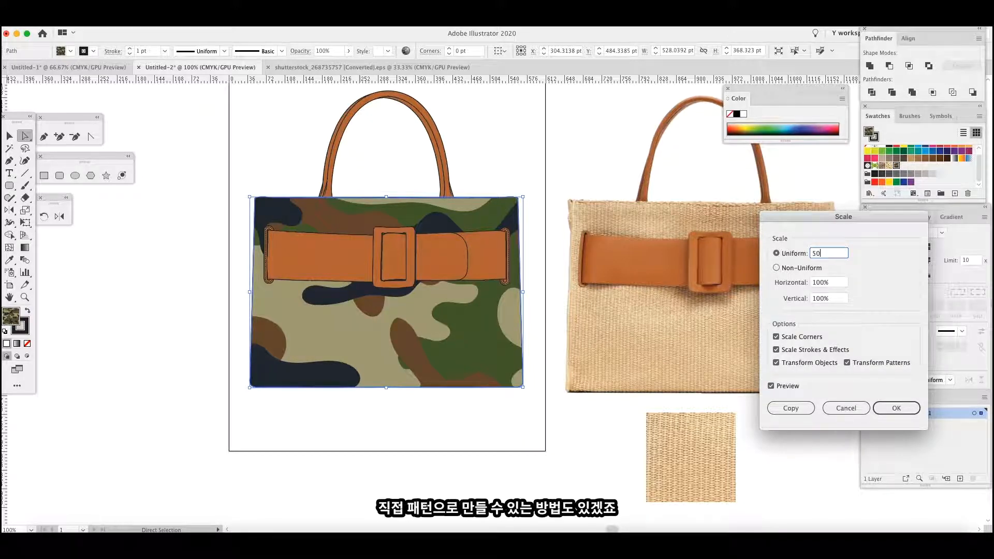
click(776, 336)
click(776, 362)
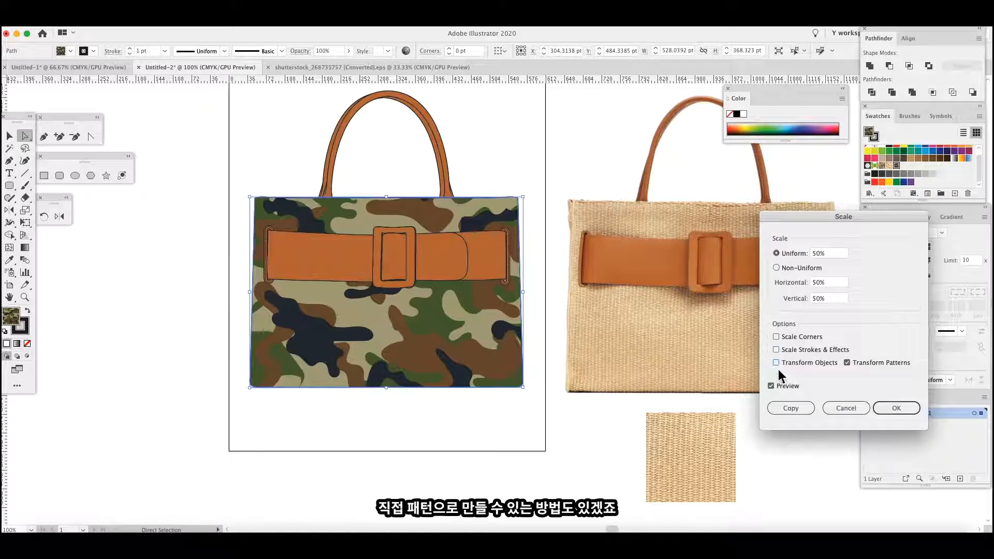
Compare the scale preview with and without Transform Objects, and apply the 50% scaling to the pattern alone.
click(776, 362)
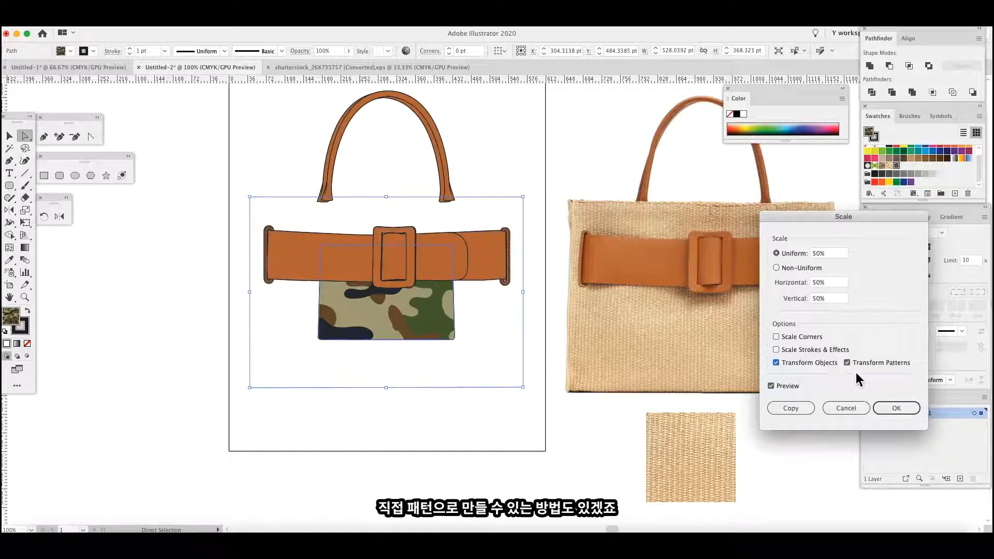
click(816, 362)
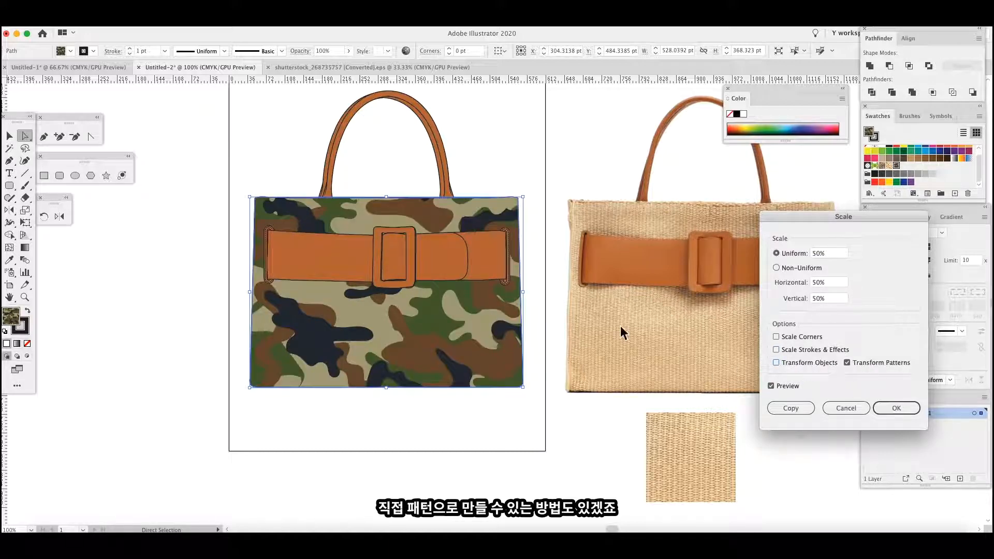
click(779, 362)
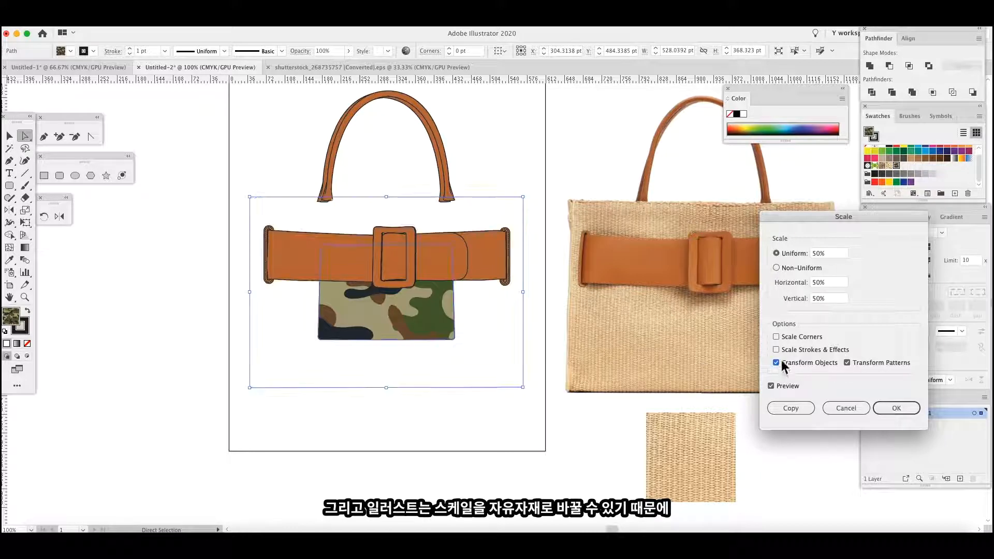
click(776, 362)
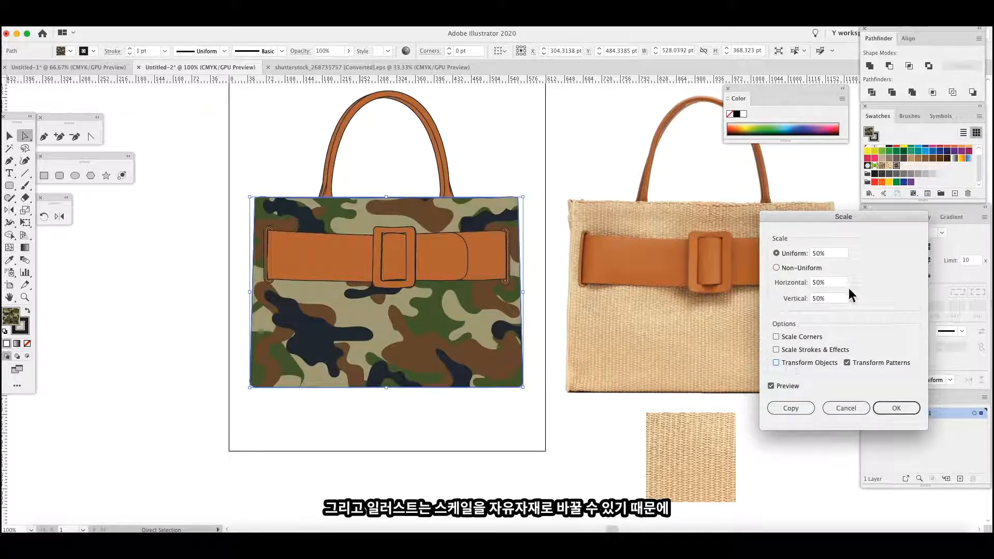
click(779, 386)
click(774, 389)
click(896, 408)
Scale the camouflage pattern down once more without resizing the bag body, and deselect the body.
drag(415, 448, 446, 440)
key(Return)
click(894, 407)
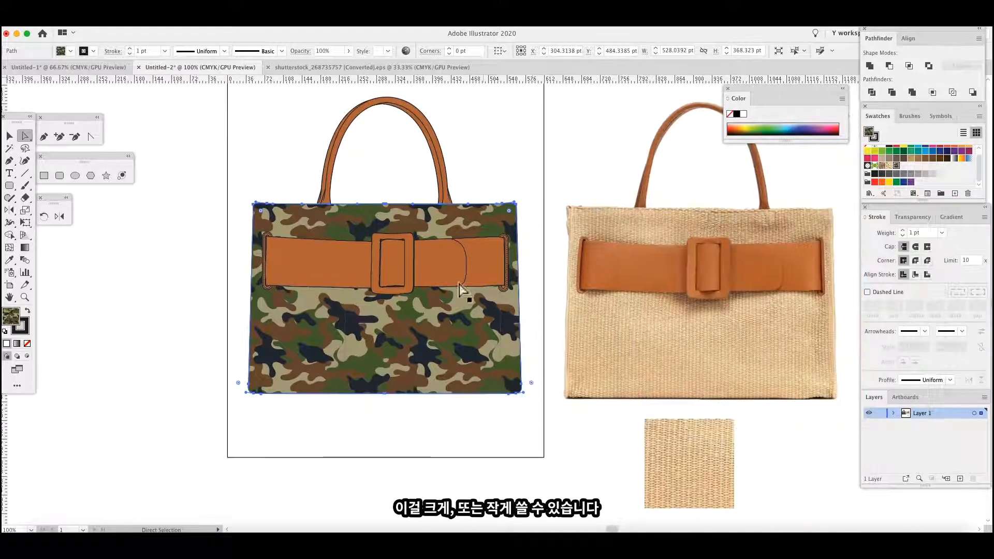
click(446, 439)
Select the handles, belt, buckle and both belt end loops together and fill them with black.
key(super+equal)
key(super+equal)
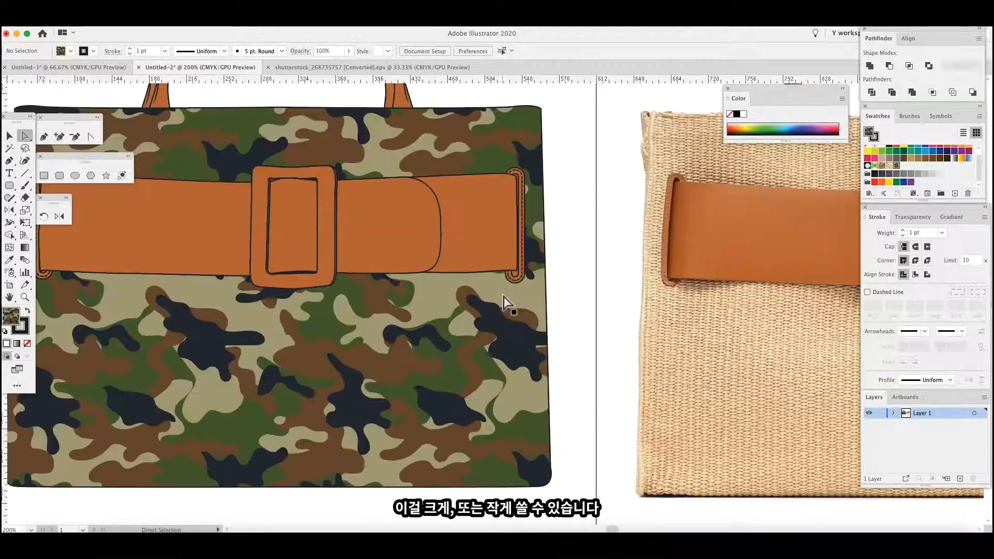
drag(430, 386, 568, 393)
drag(378, 238, 429, 345)
drag(339, 133, 630, 171)
shift+click(481, 326)
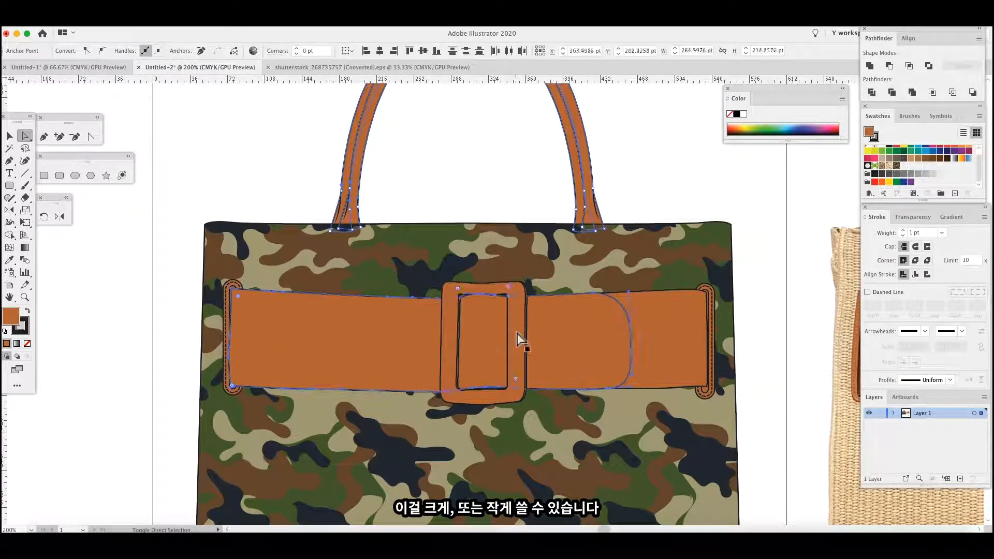
shift+click(517, 333)
shift+click(659, 341)
shift+click(714, 312)
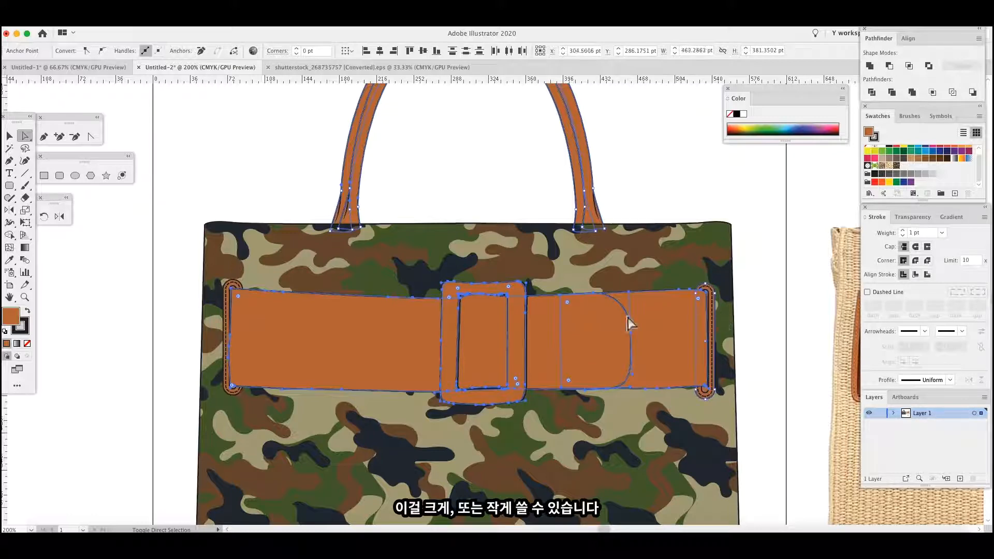
shift+click(227, 363)
click(876, 174)
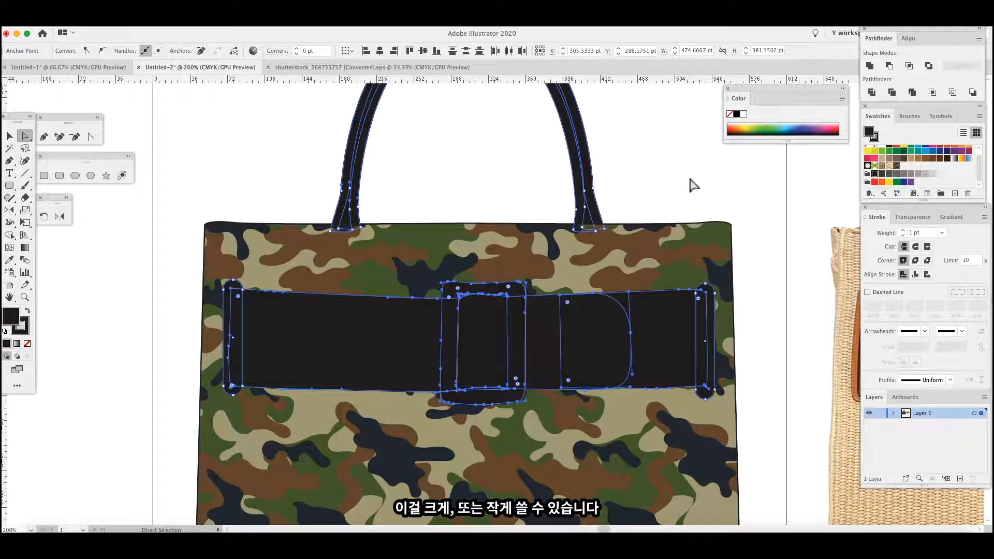
Change the outlines of the black handles, belt and buckle to a grey swatch and deselect them.
key(super+0)
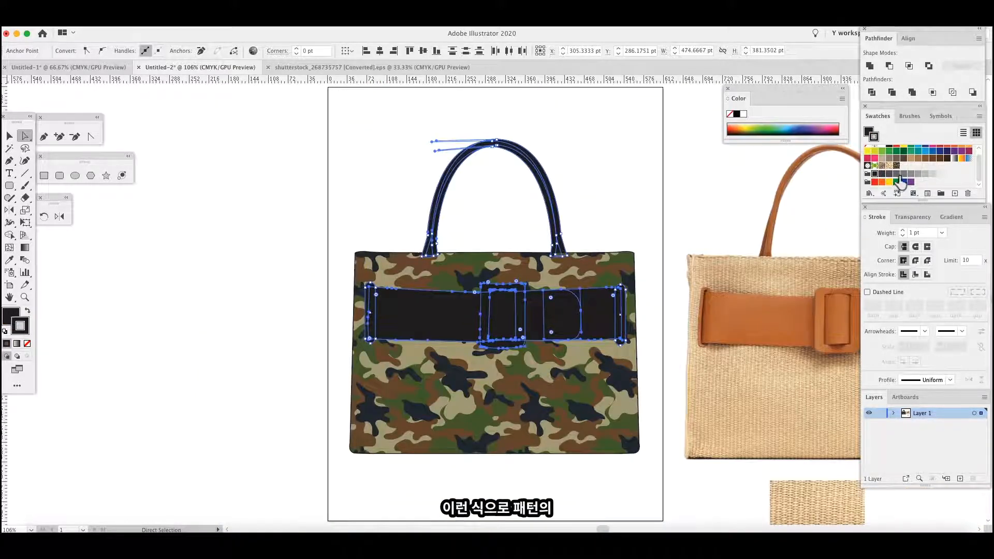
click(220, 160)
scroll(271, 285, right, 3)
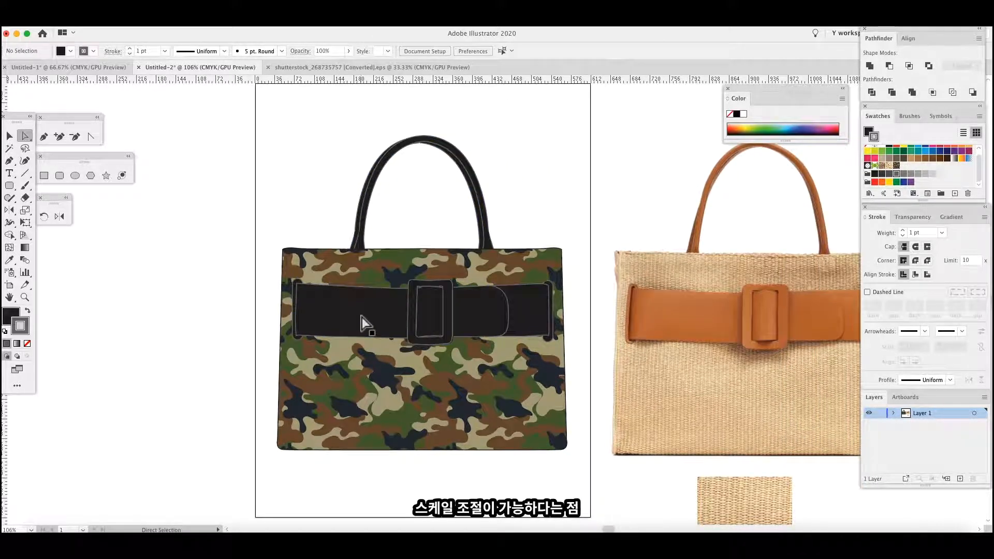
Undo the black and grey recolouring, the pattern scaling and the camouflage fill to restore the straw-weave body, and deselect the artwork.
key(super+z)
key(super+z)
key(super+z)
key(super+z)
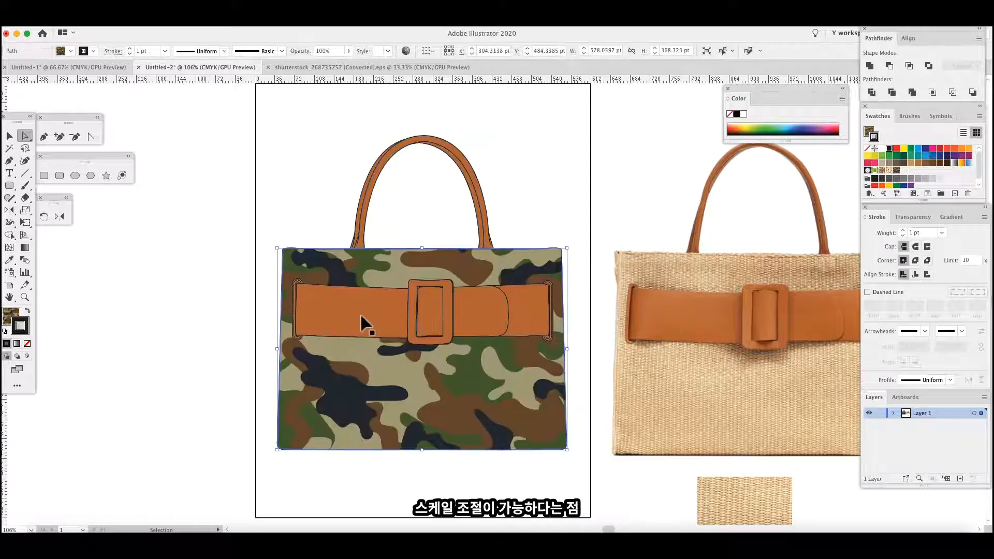
key(super+z)
click(9, 135)
click(294, 185)
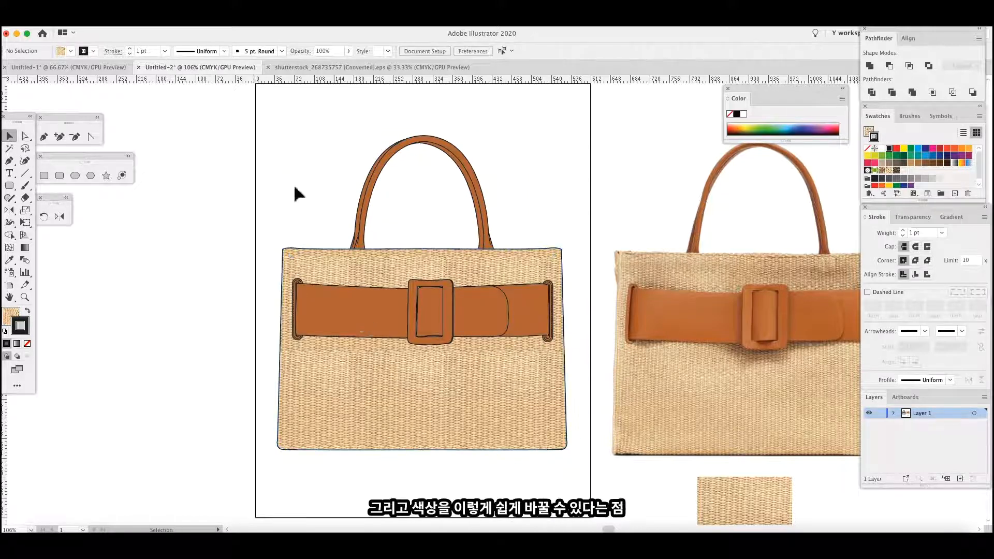
Compare the finished straw-weave bag drawing with the reference photo side by side.
drag(601, 202, 488, 185)
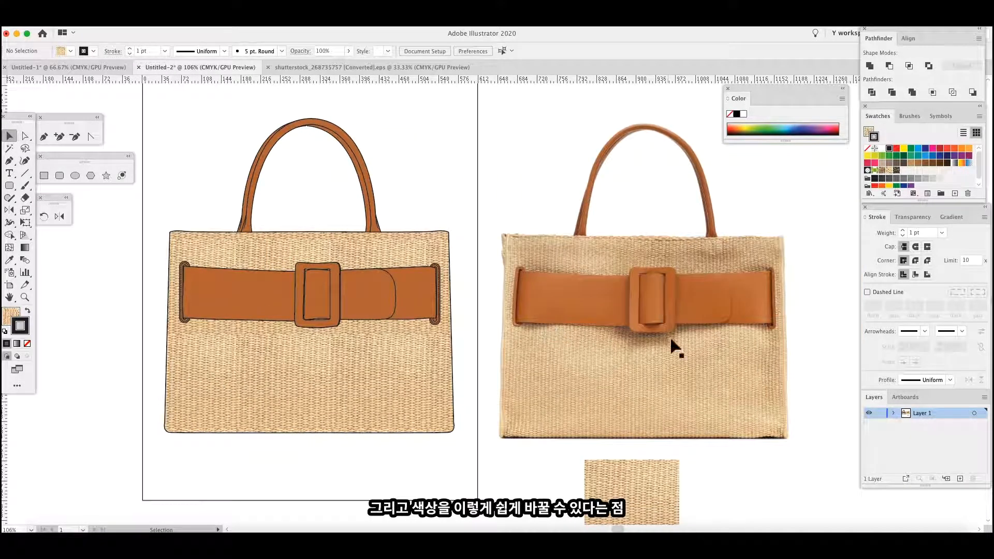
drag(516, 472, 655, 451)
drag(539, 278, 527, 312)
key(super+minus)
click(571, 324)
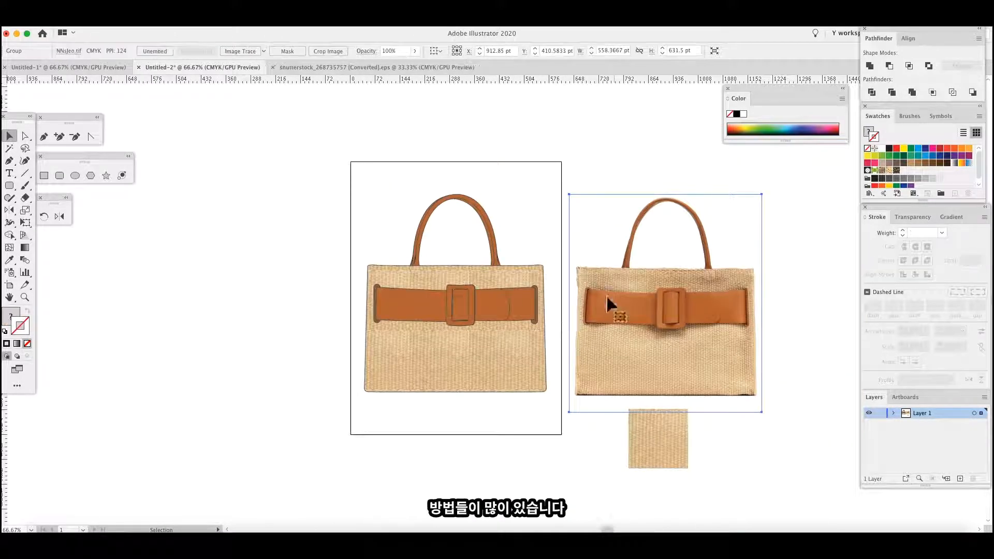
key(super+minus)
click(660, 324)
drag(316, 388, 353, 395)
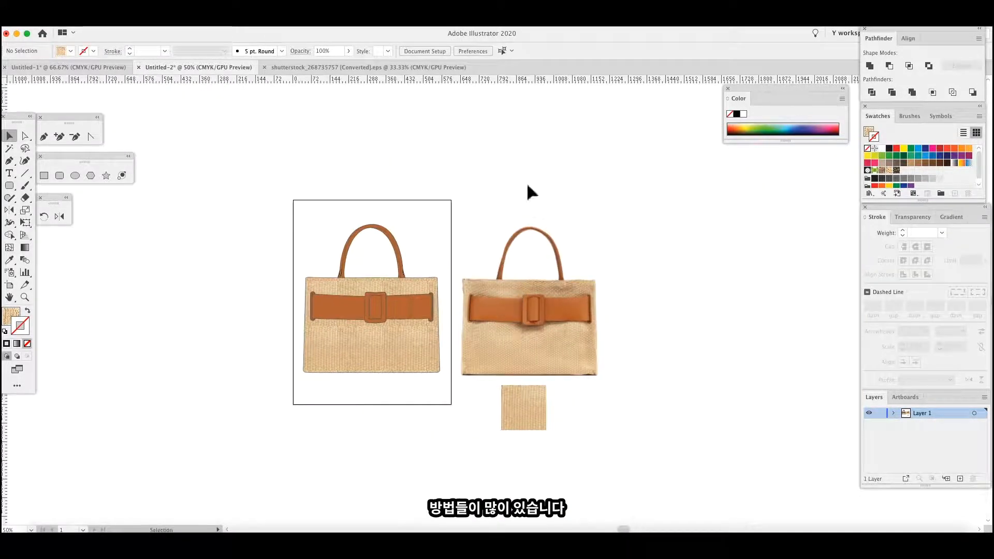